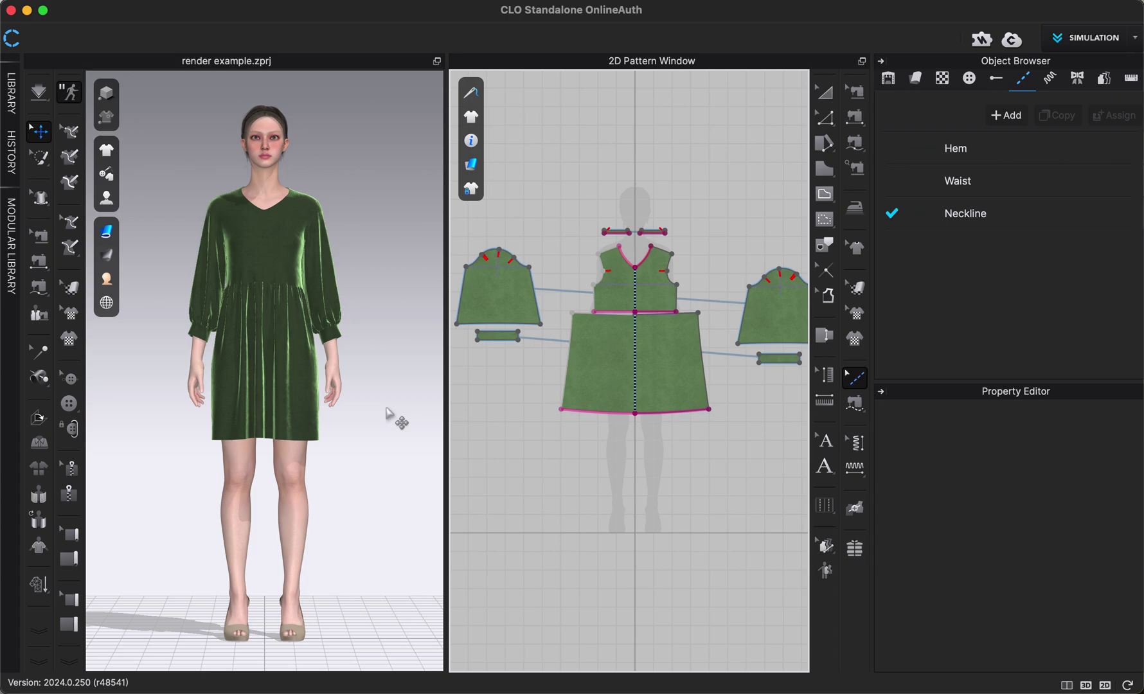
Collapse the Object Browser and Property Editor to enlarge the 3D and 2D garment views.
scroll(389, 412, up, 5)
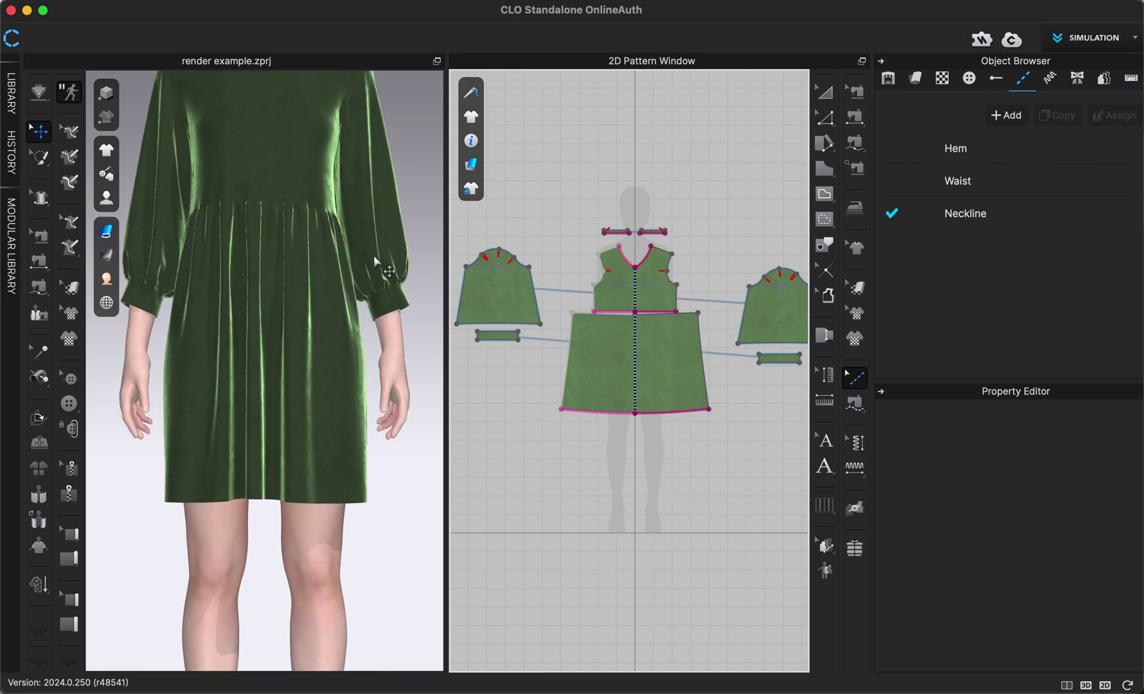
scroll(375, 261, down, 5)
scroll(673, 356, up, 1)
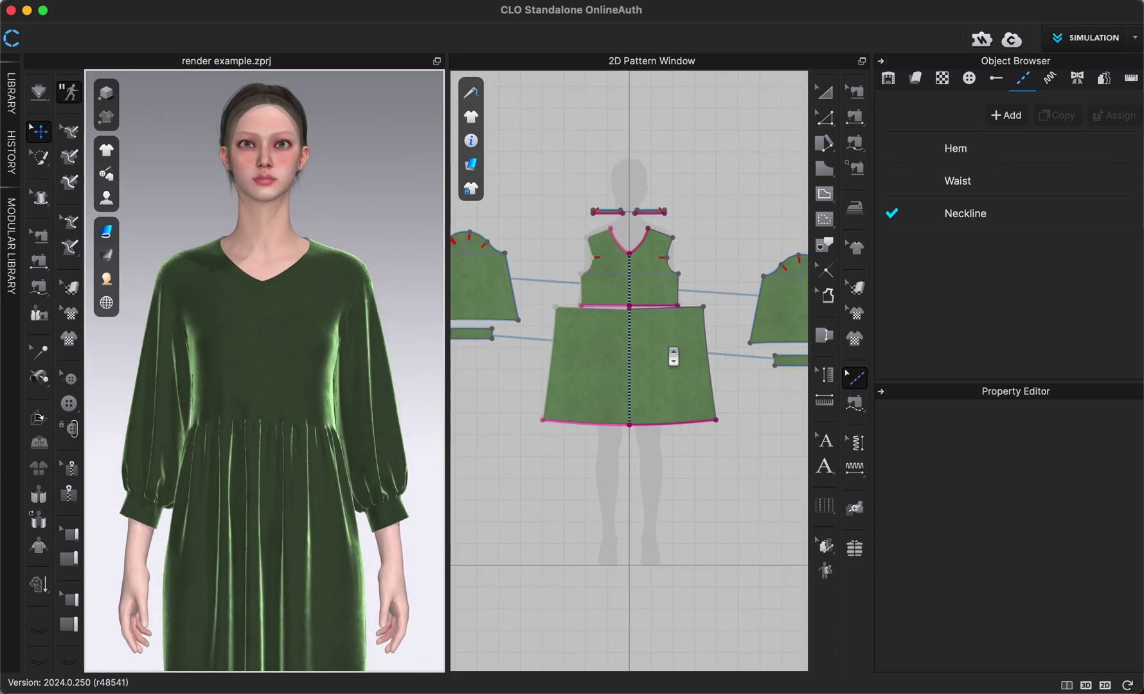
click(881, 61)
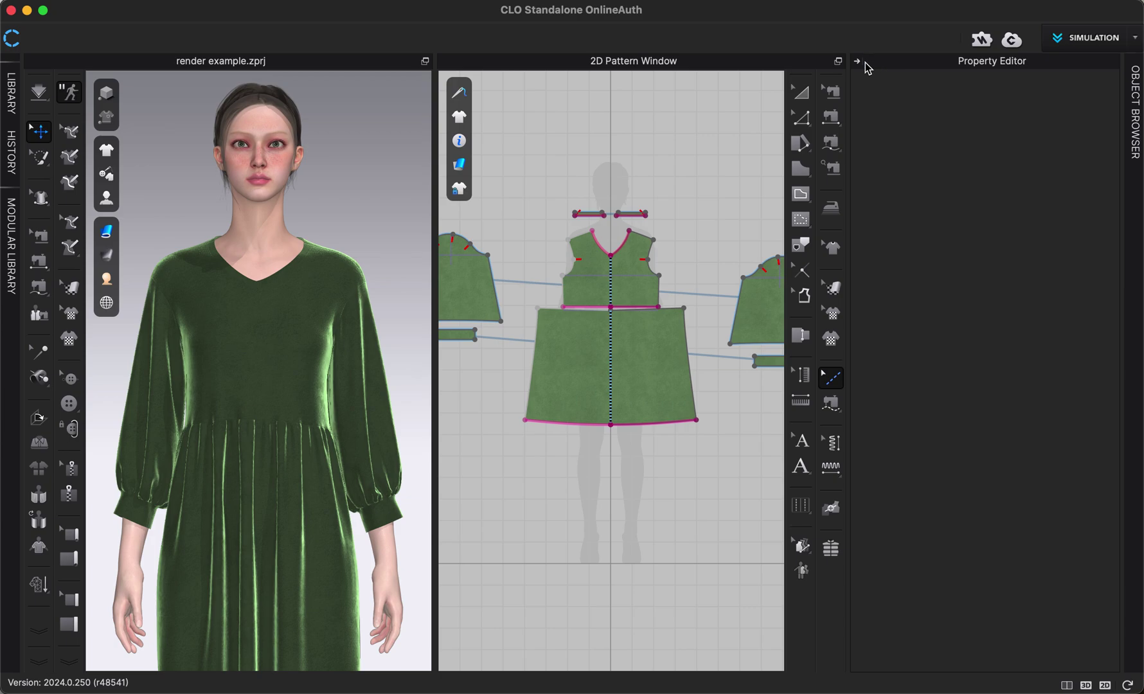
click(861, 62)
scroll(746, 358, up, 3)
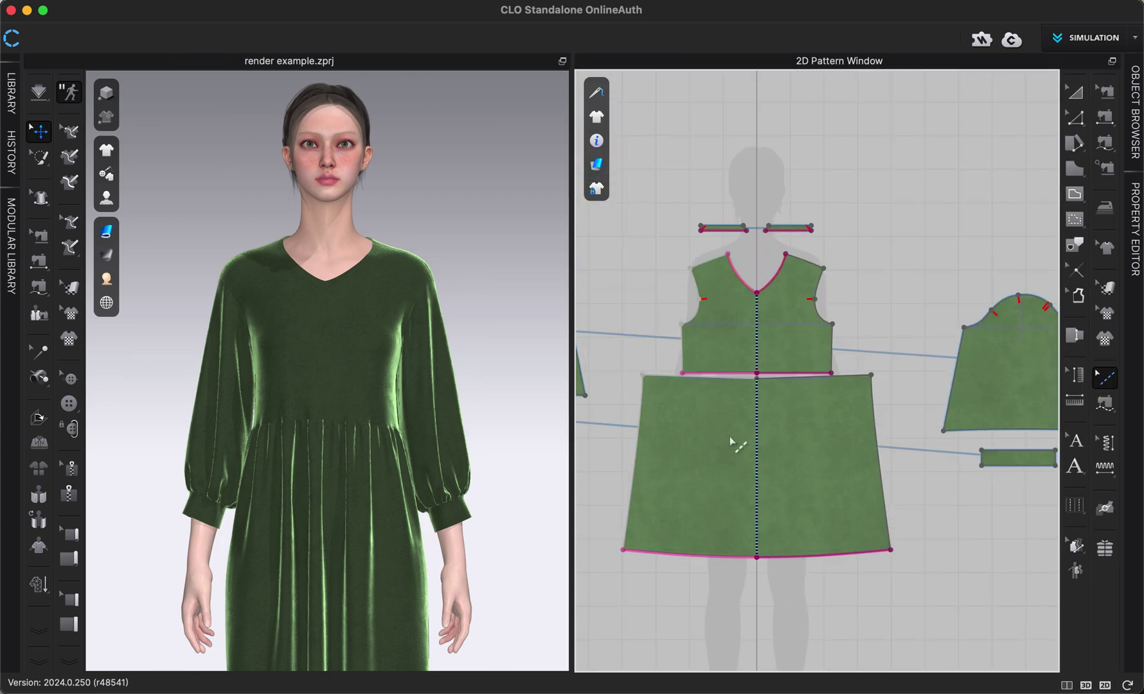
middle_drag(729, 436, 731, 404)
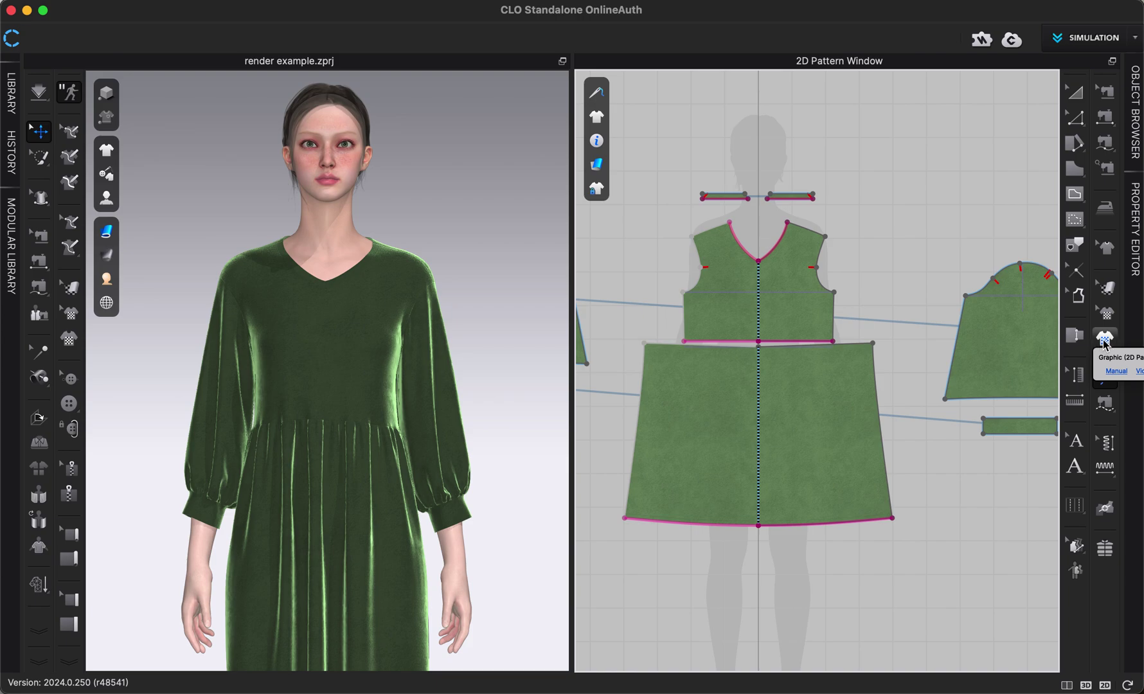
Start adding a graphic, using the file clo prints 2_4.ai from the 2/4 folder.
click(1103, 340)
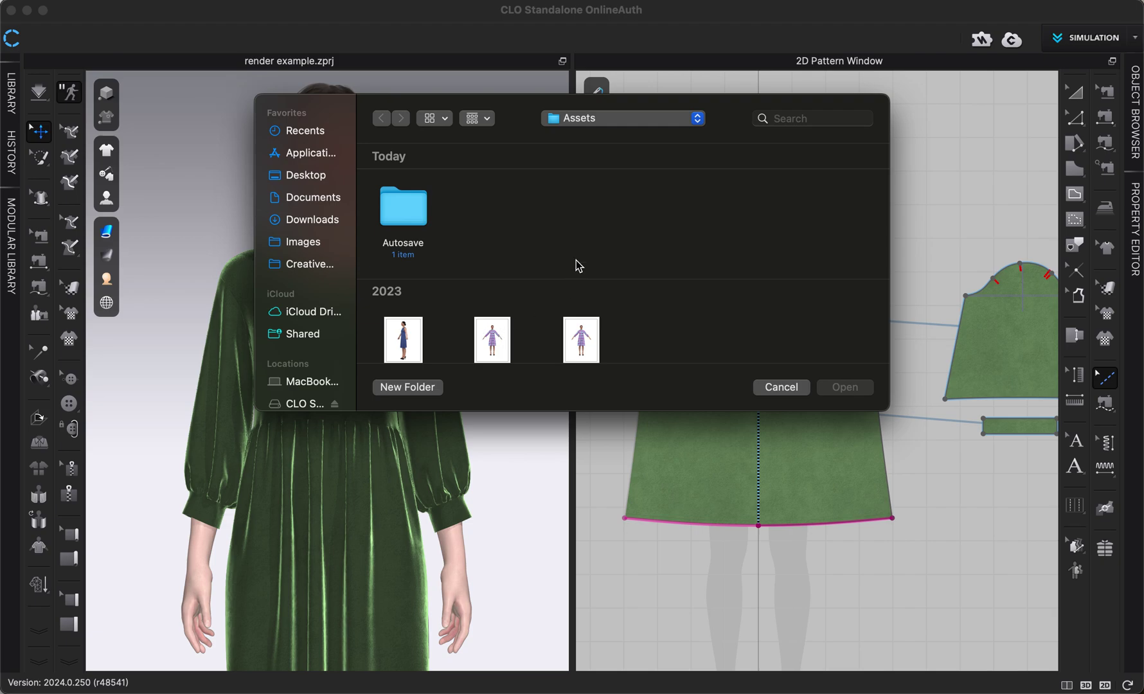
key(super+Tab)
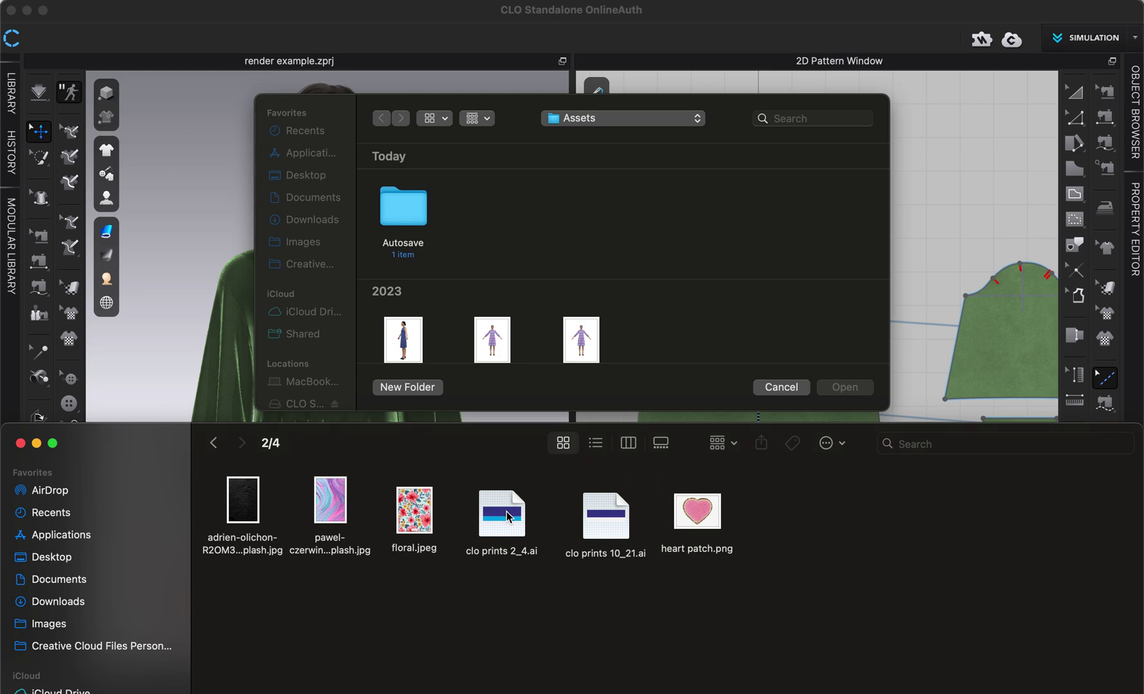
drag(507, 516, 510, 235)
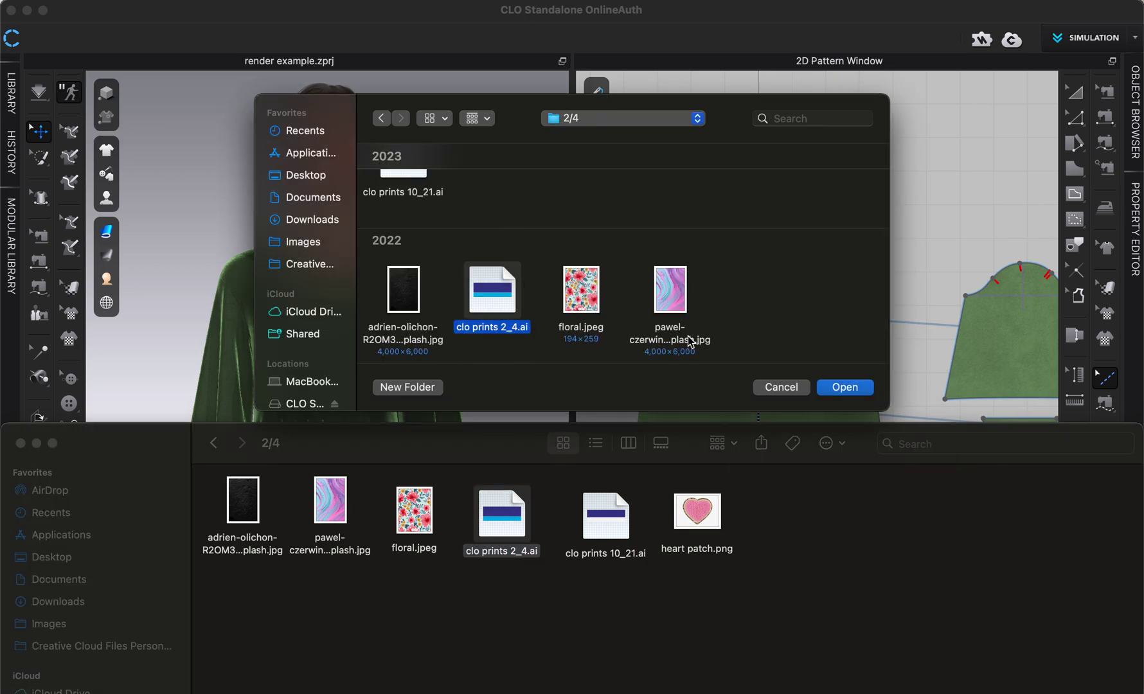
click(845, 388)
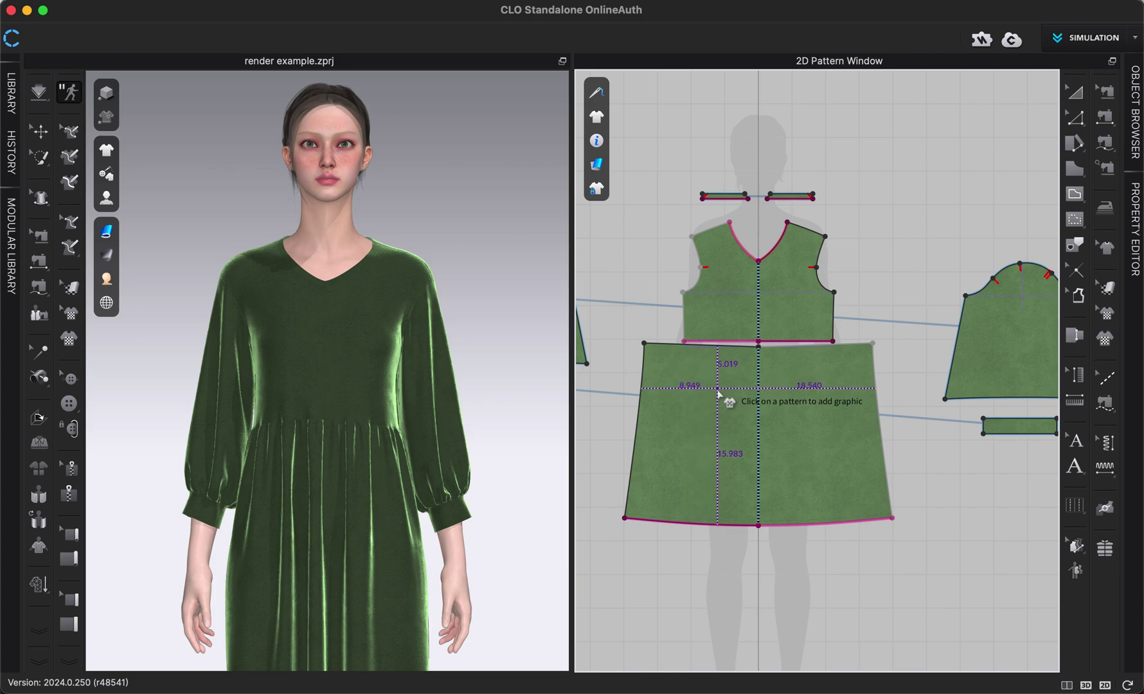
Place the orange star artboard clo prints 2_4_4 on the wearer's left chest of the front bodice, 3.233 in wide and 3.120 in high.
click(788, 270)
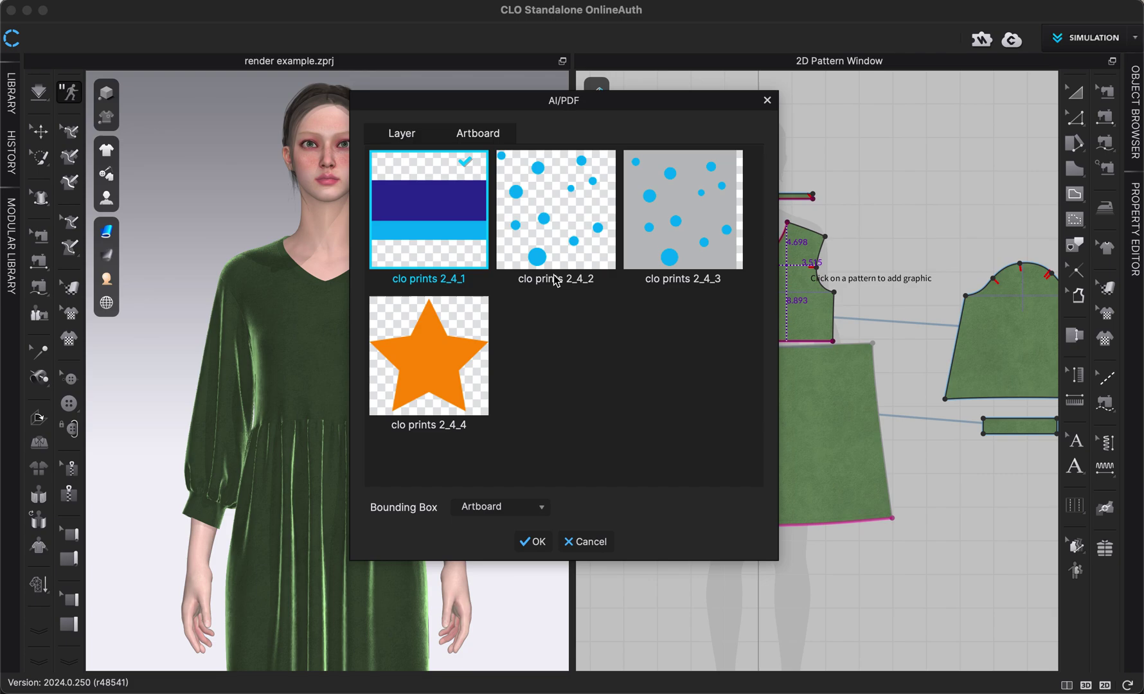
click(418, 356)
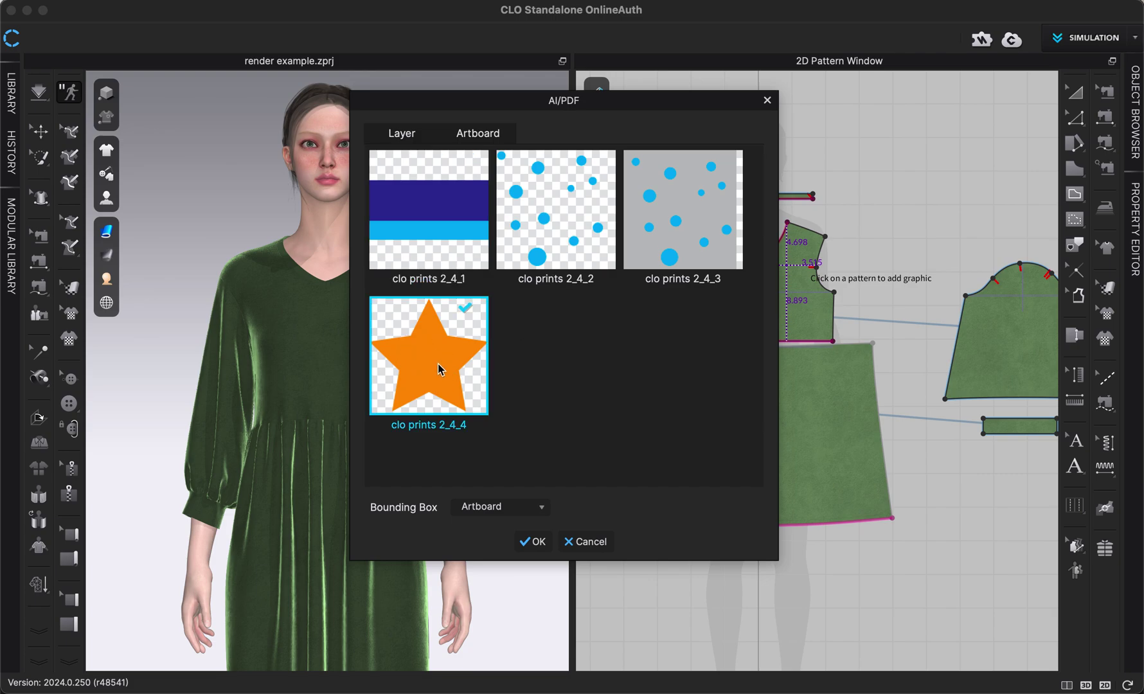
click(533, 541)
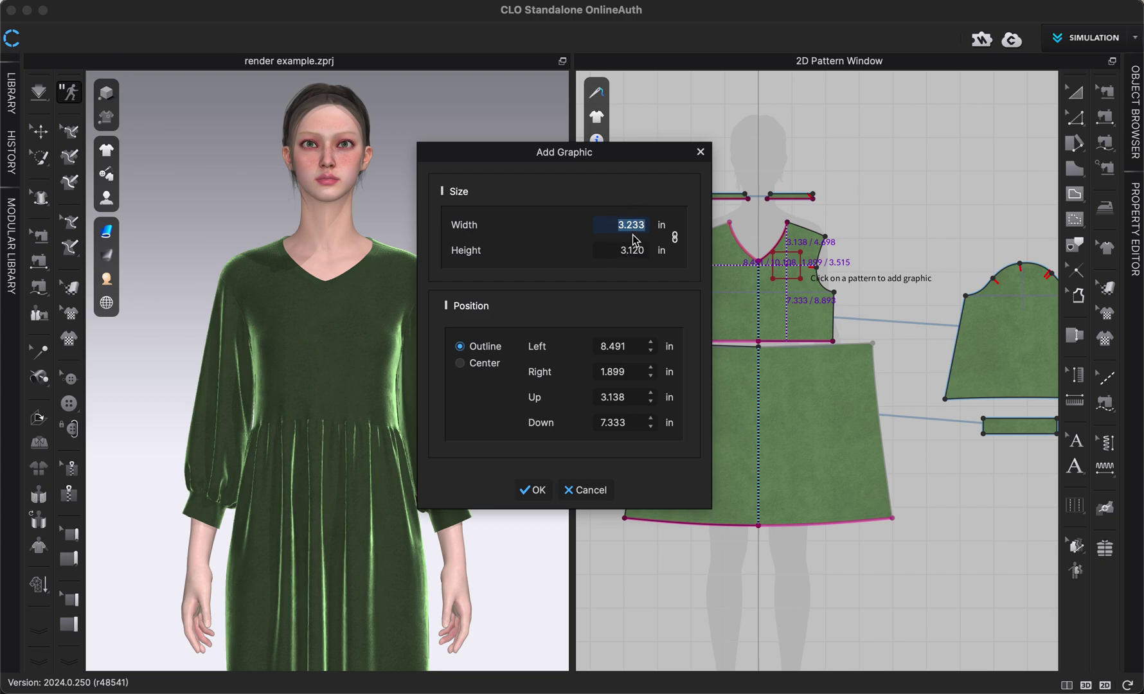
click(528, 492)
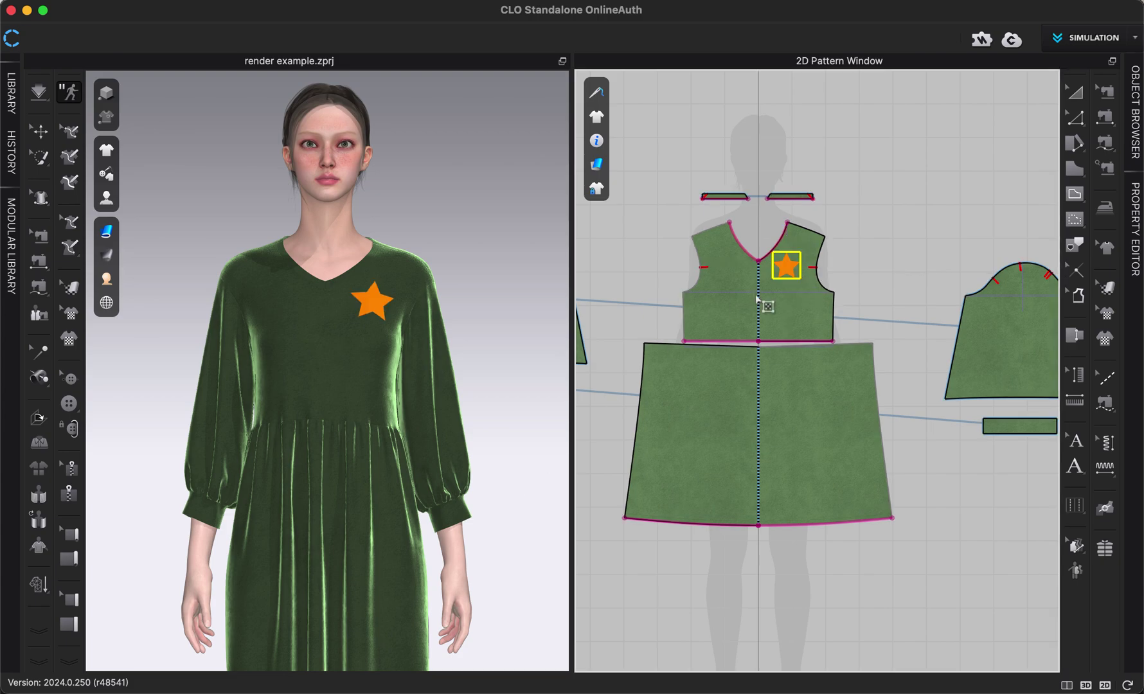
Move the star graphic slightly up toward the armhole and rotate it to about -3.4 degrees.
key(t)
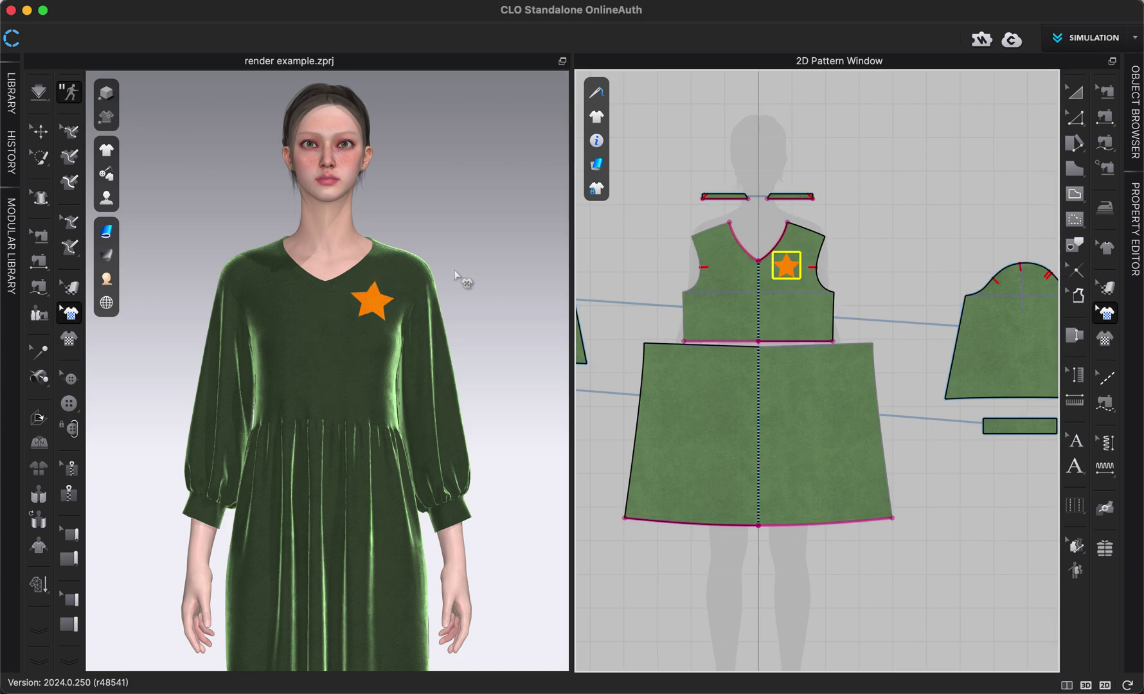
scroll(823, 309, up, 5)
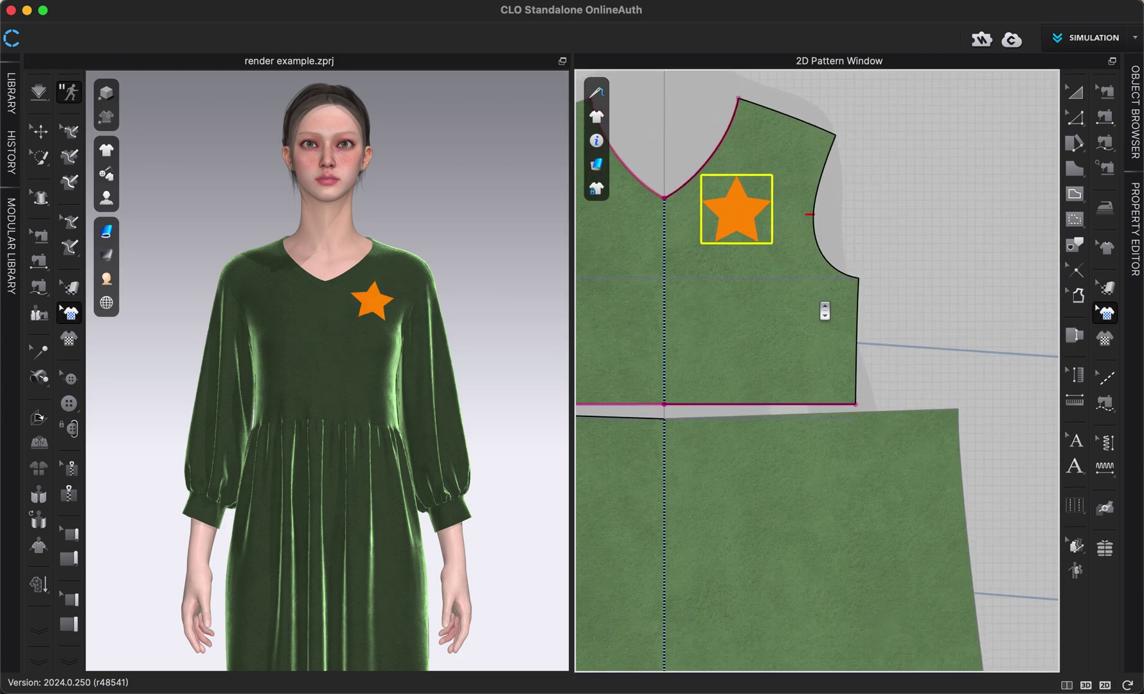
middle_drag(806, 299, 860, 421)
scroll(361, 325, up, 4)
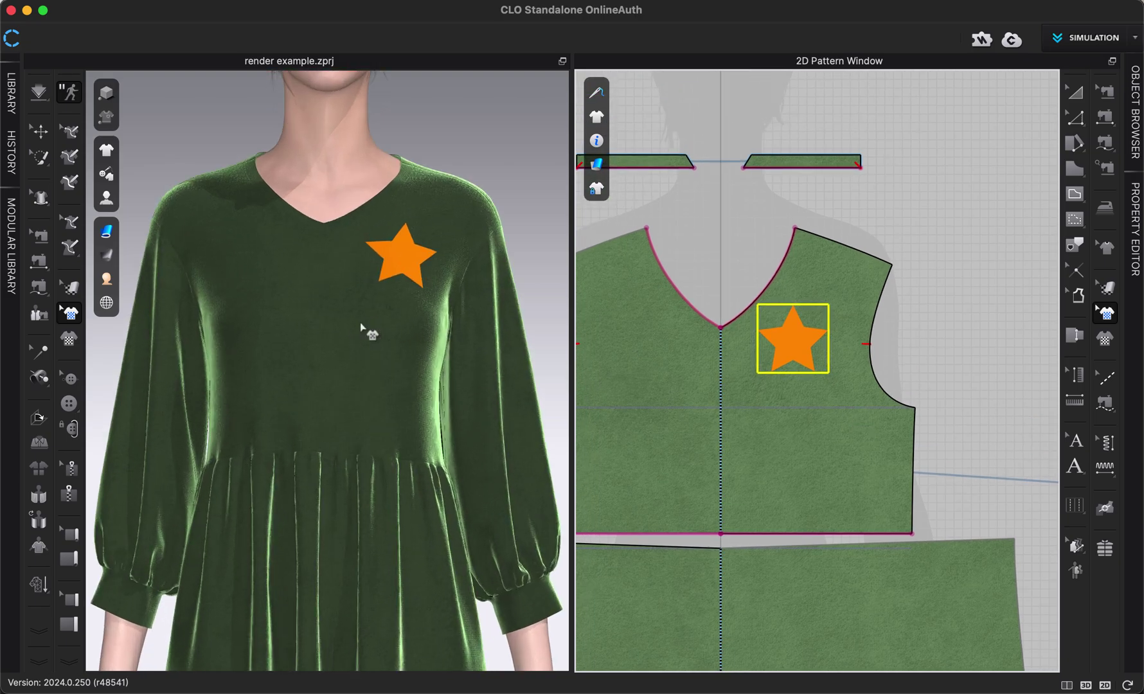
middle_drag(375, 306, 293, 412)
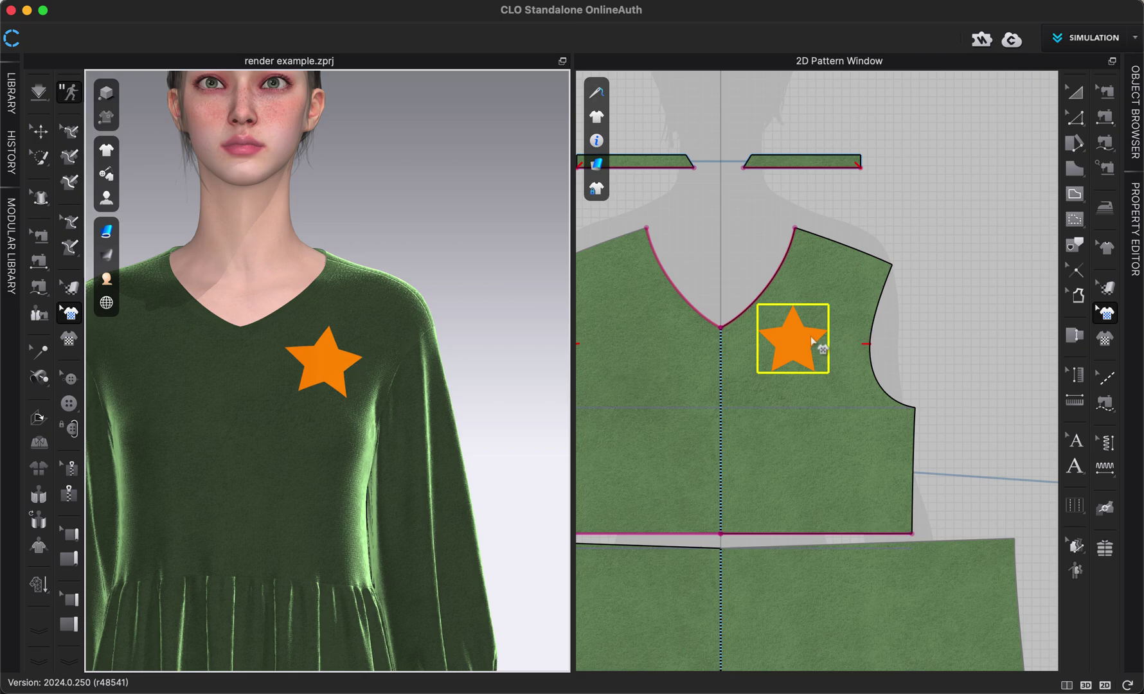
drag(811, 341, 812, 340)
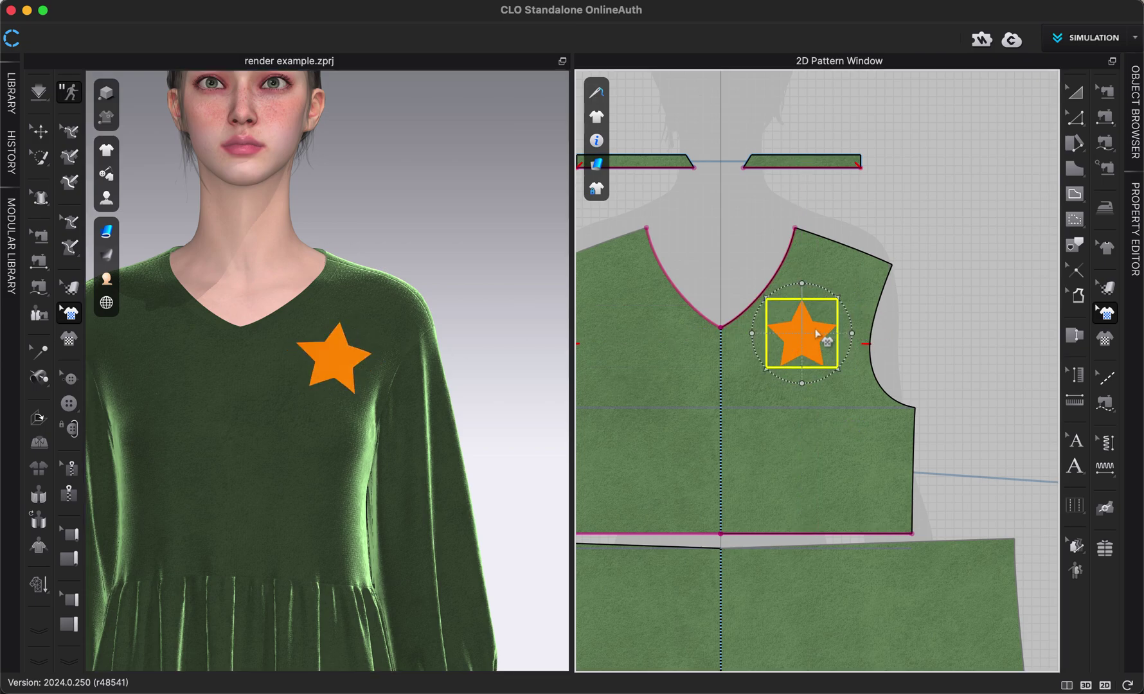
mouse_move(824, 288)
mouse_down()
mouse_move(838, 301)
mouse_move(822, 293)
mouse_up()
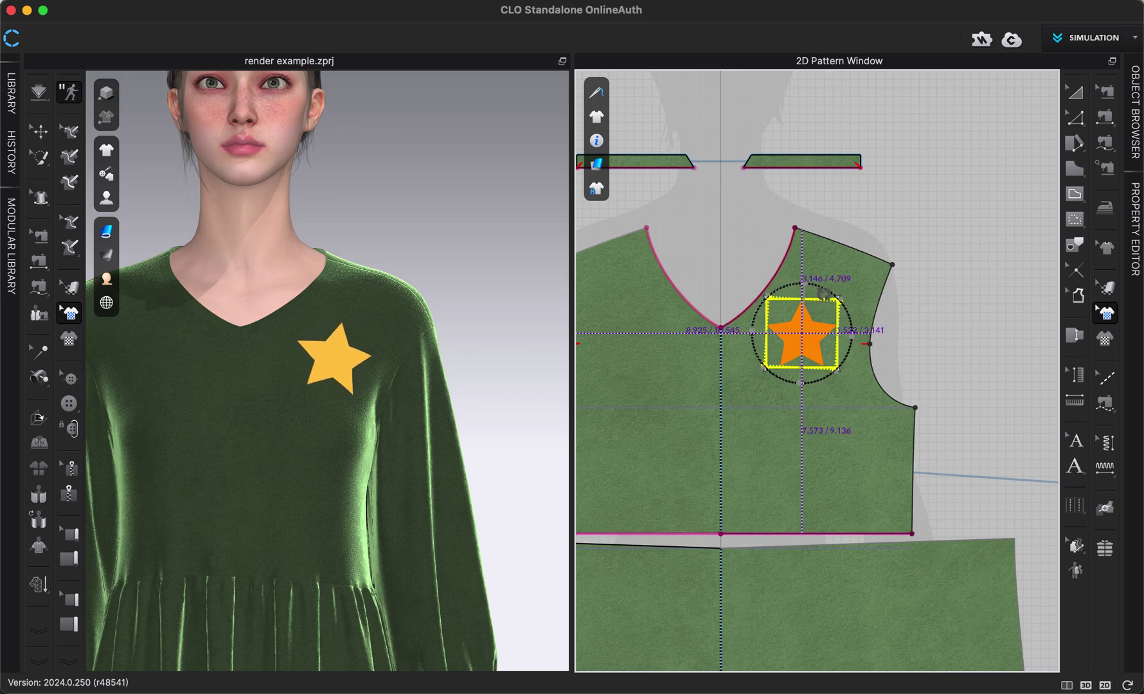
click(923, 239)
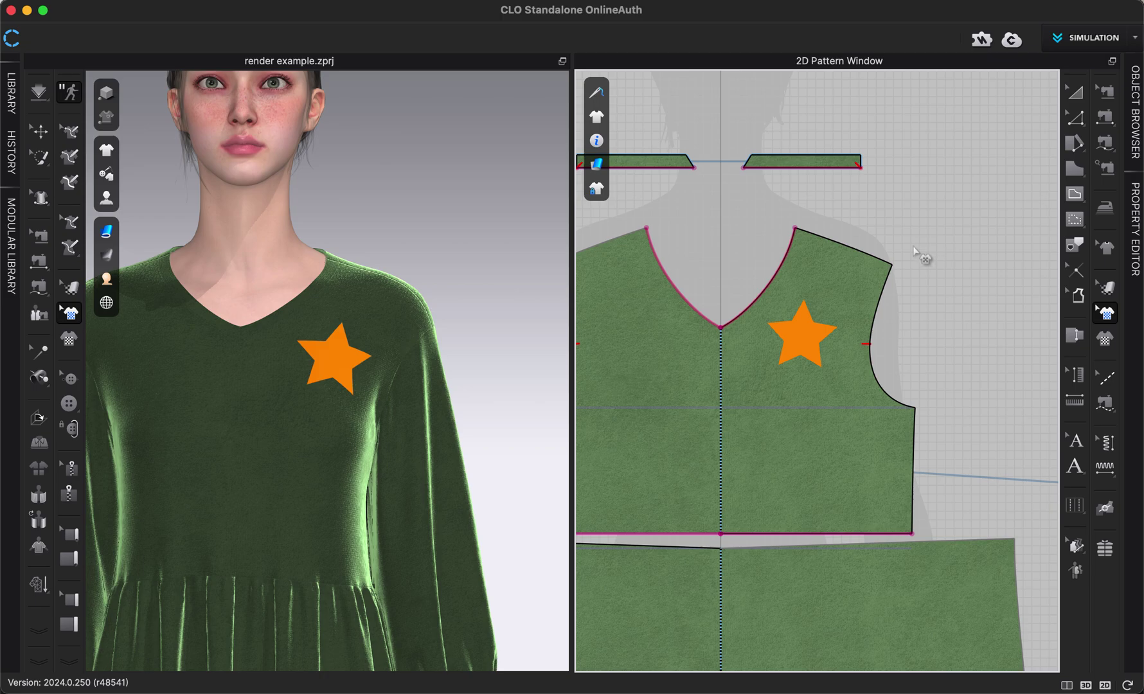
Try to select the star graphic on the front bodice with the Transform Pattern tool.
click(809, 334)
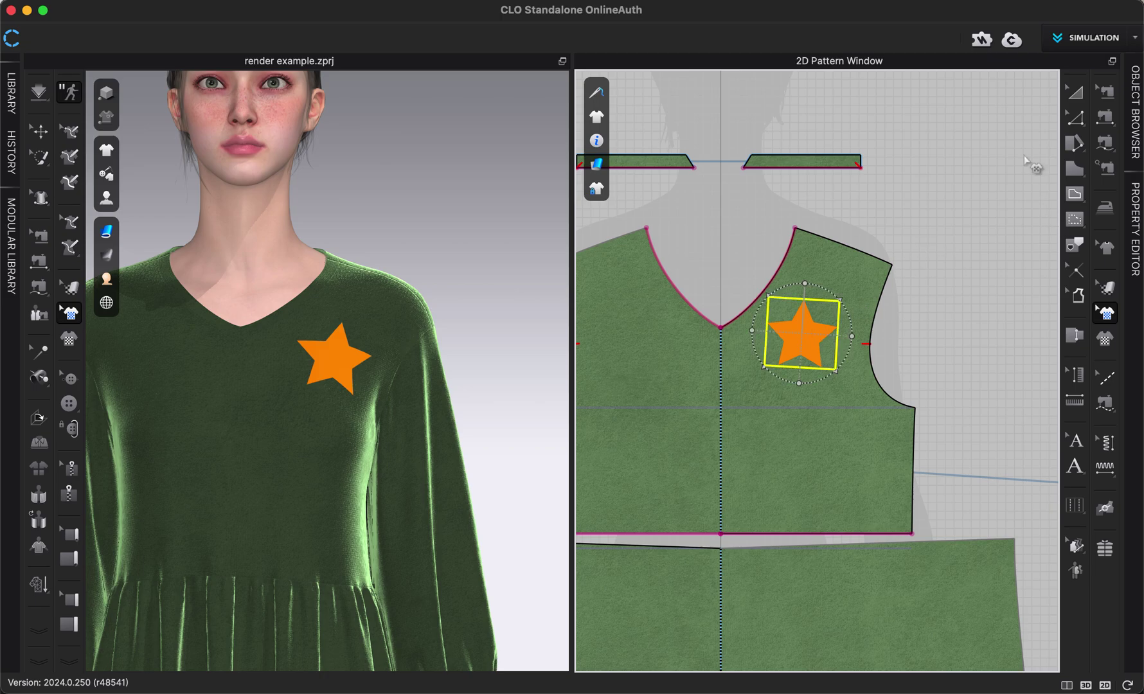
click(1069, 102)
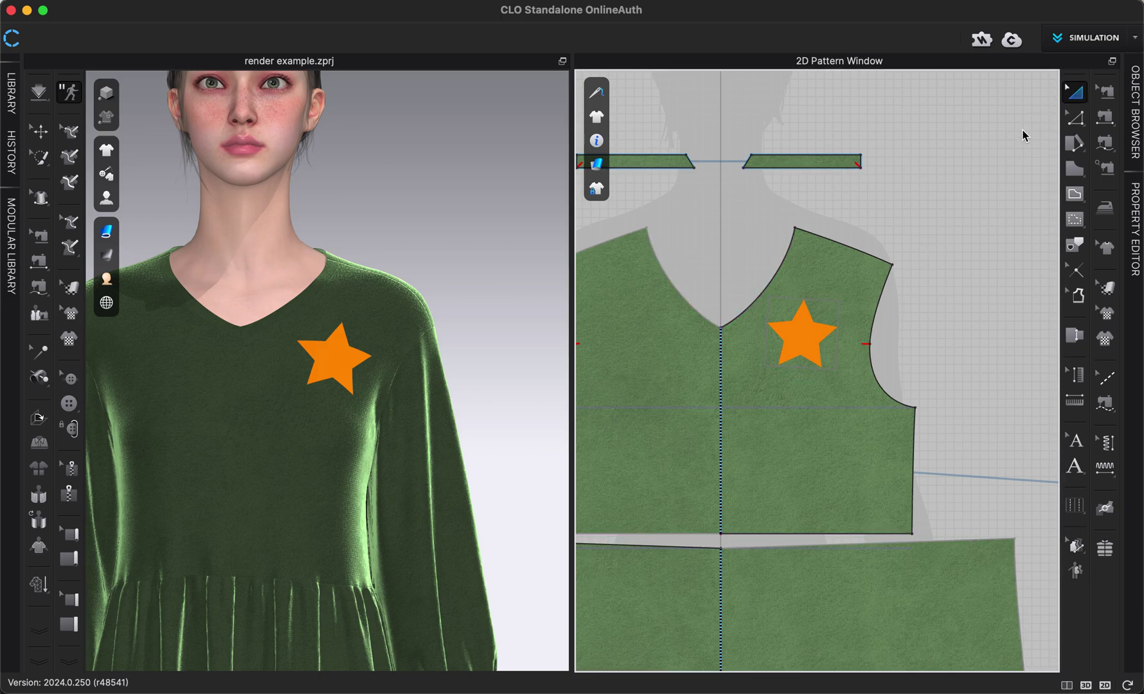
click(804, 332)
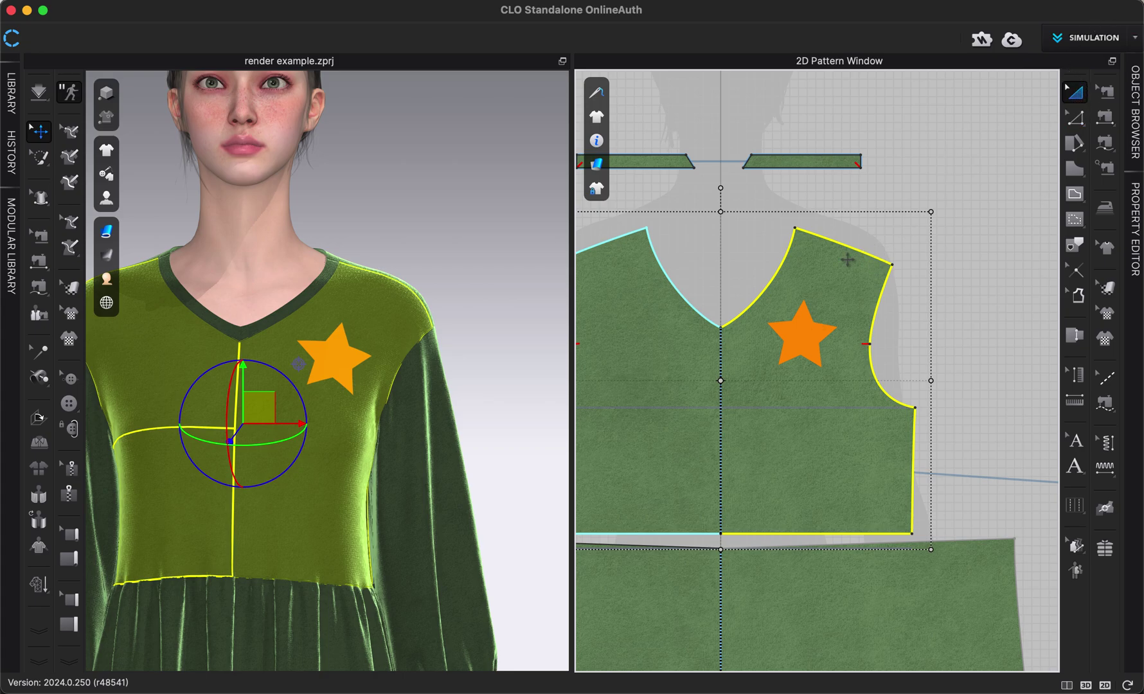
click(900, 170)
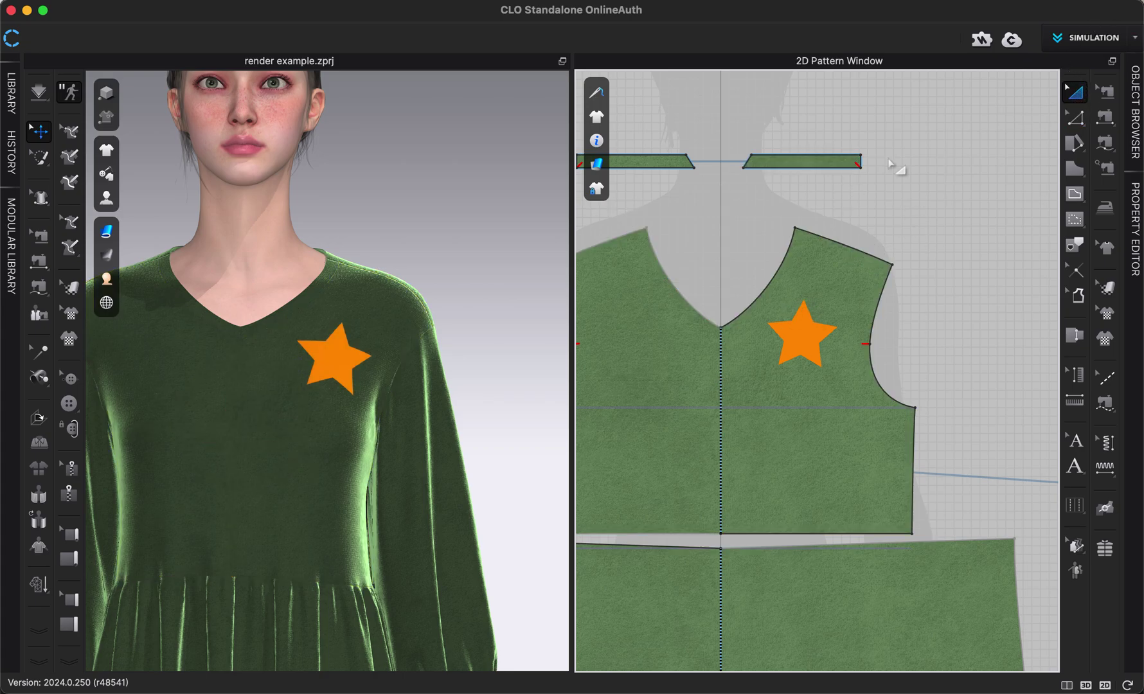
click(802, 352)
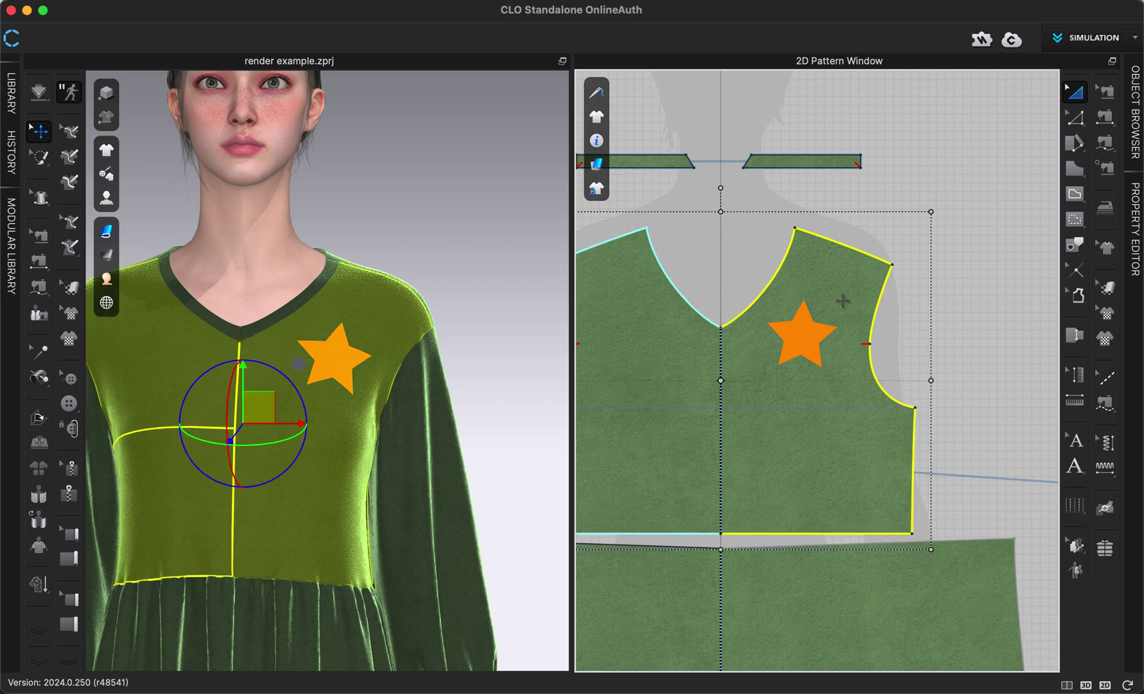
click(935, 204)
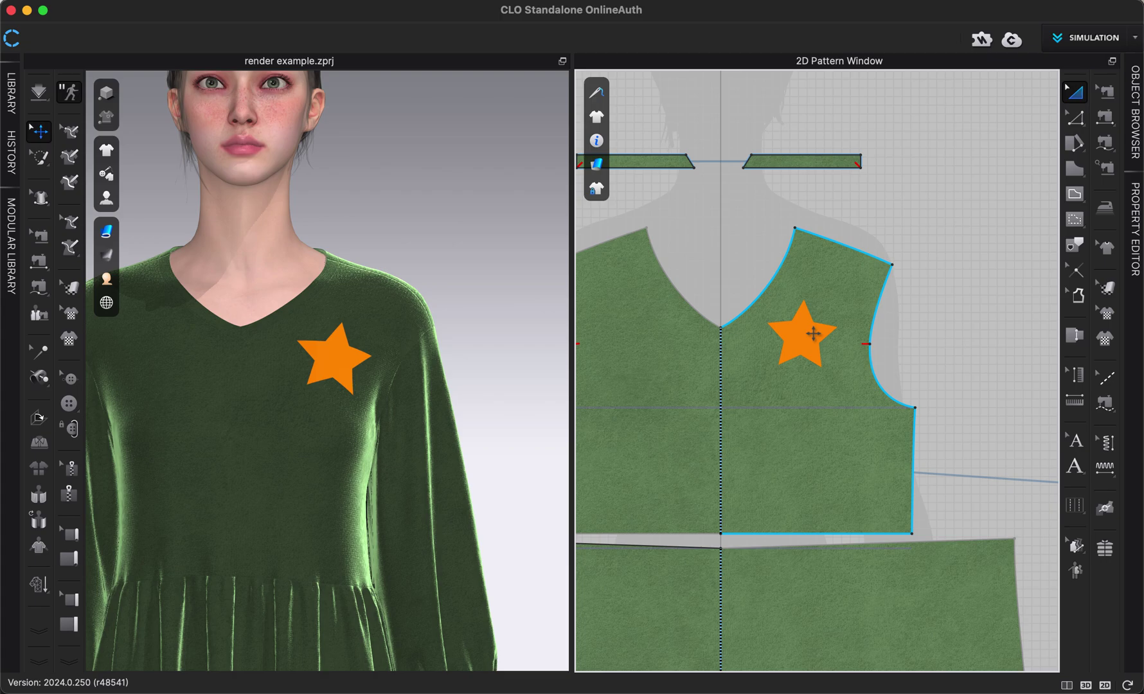
Reselect the star with the Transform Graphic tool and move it slightly closer to the armhole.
click(1107, 318)
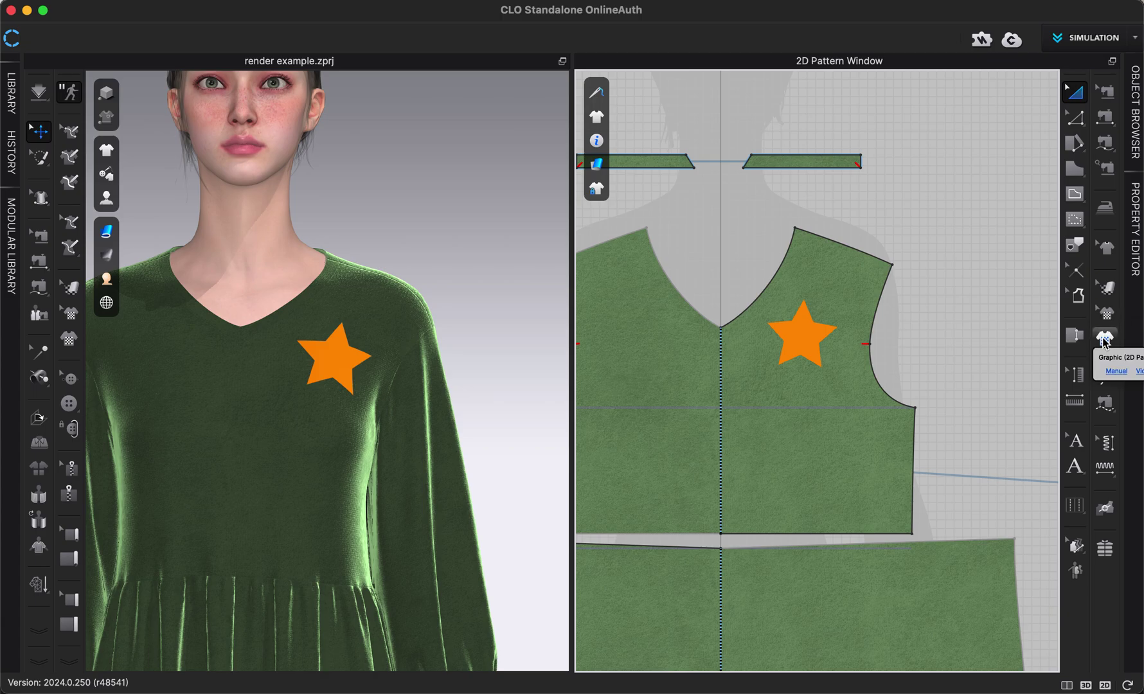
click(1106, 314)
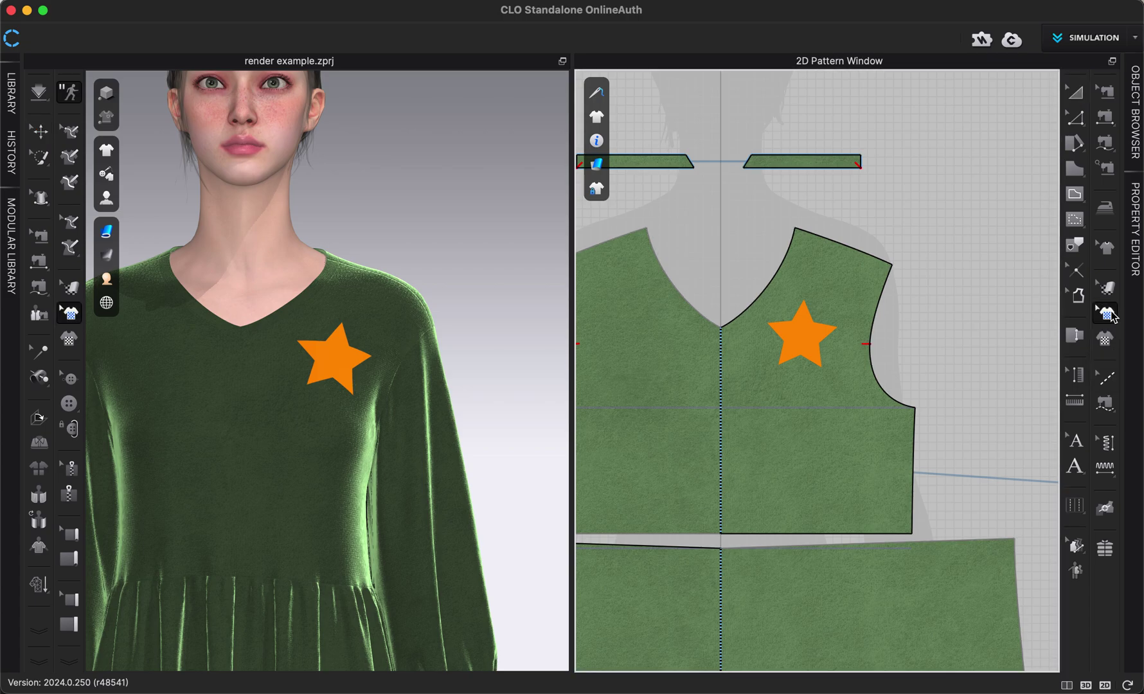
click(795, 341)
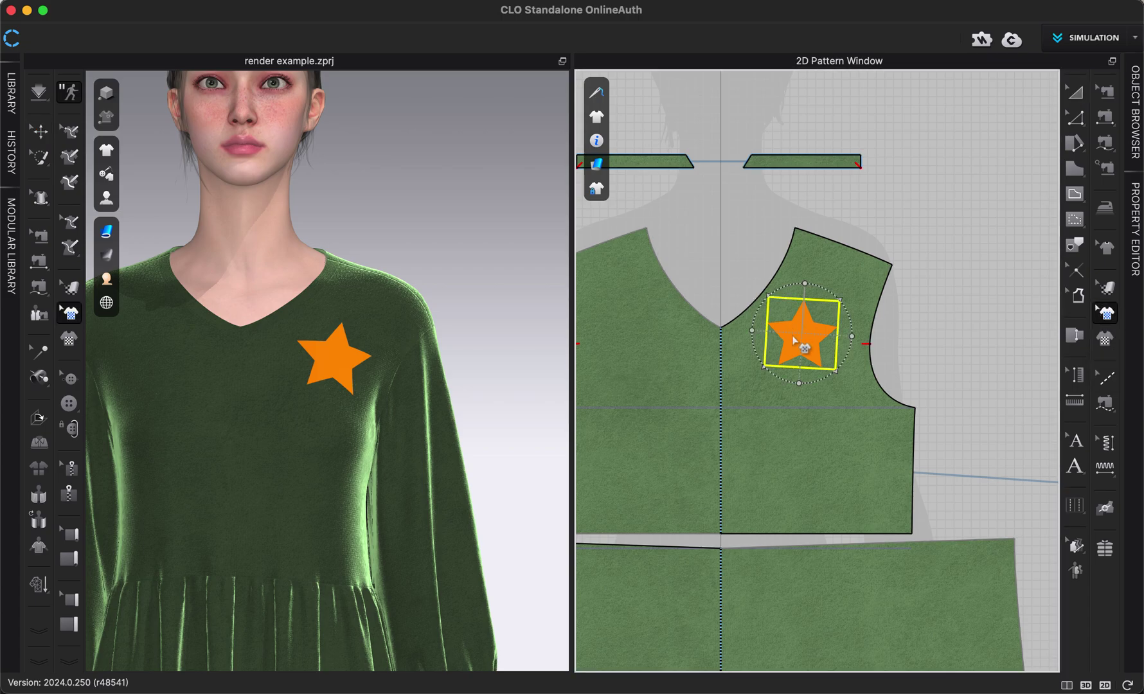
mouse_move(795, 340)
mouse_down()
mouse_move(807, 327)
mouse_move(813, 335)
mouse_up()
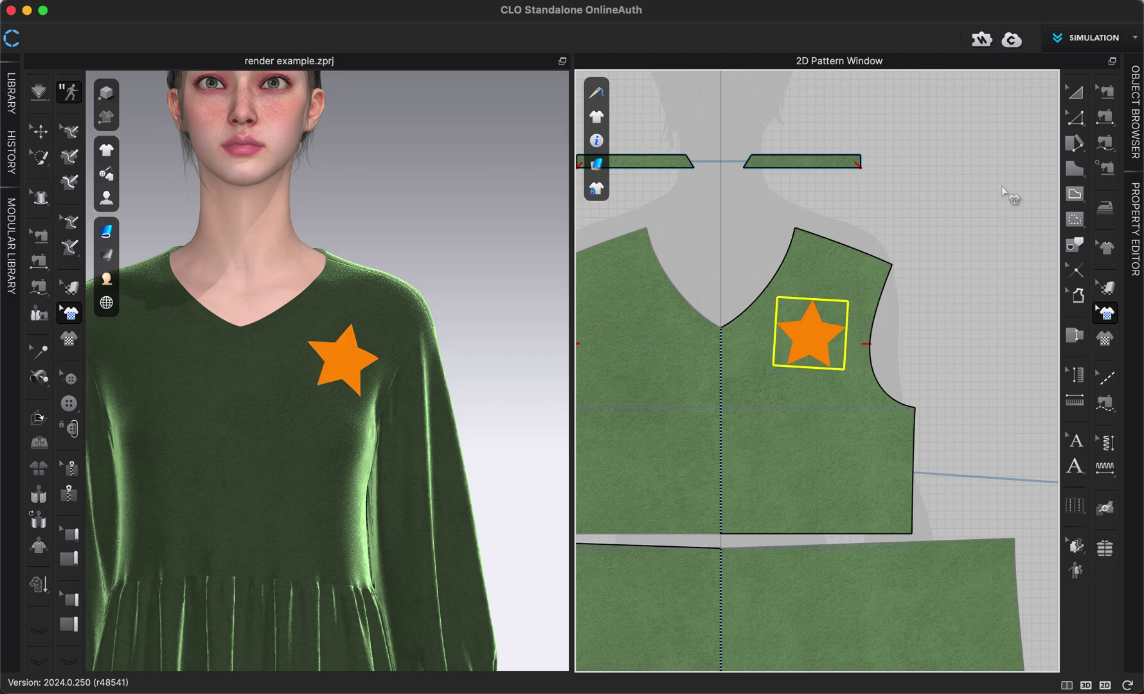
Open the star graphic's properties, examine its Face options, and deselect the graphic.
click(1133, 198)
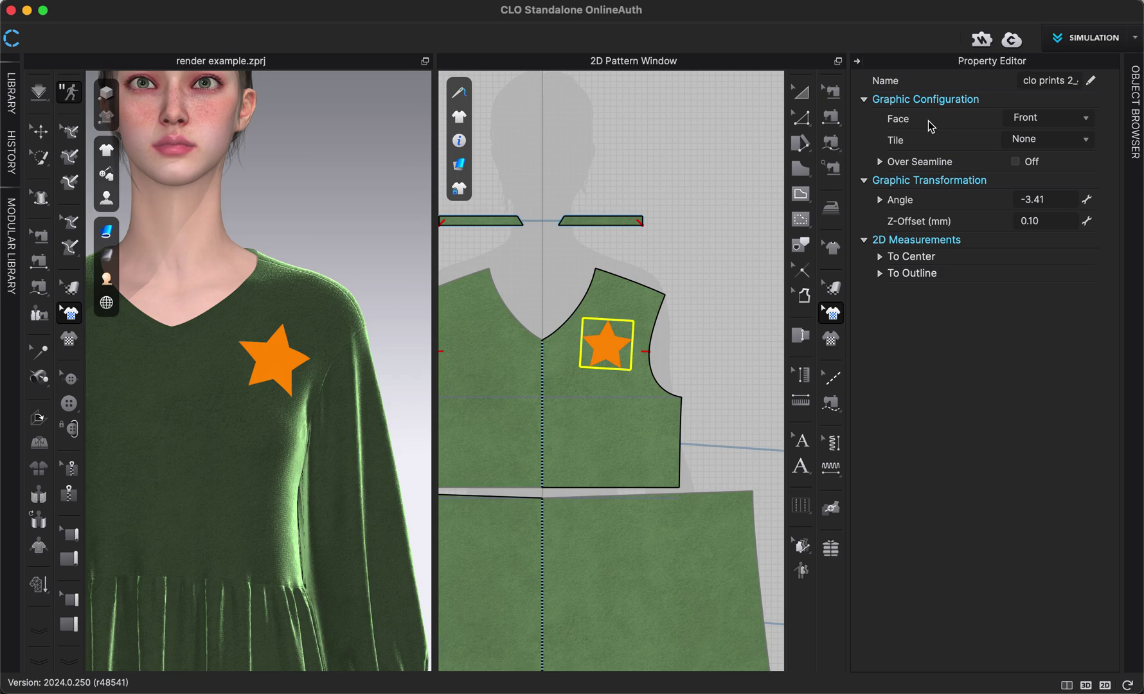
click(1020, 124)
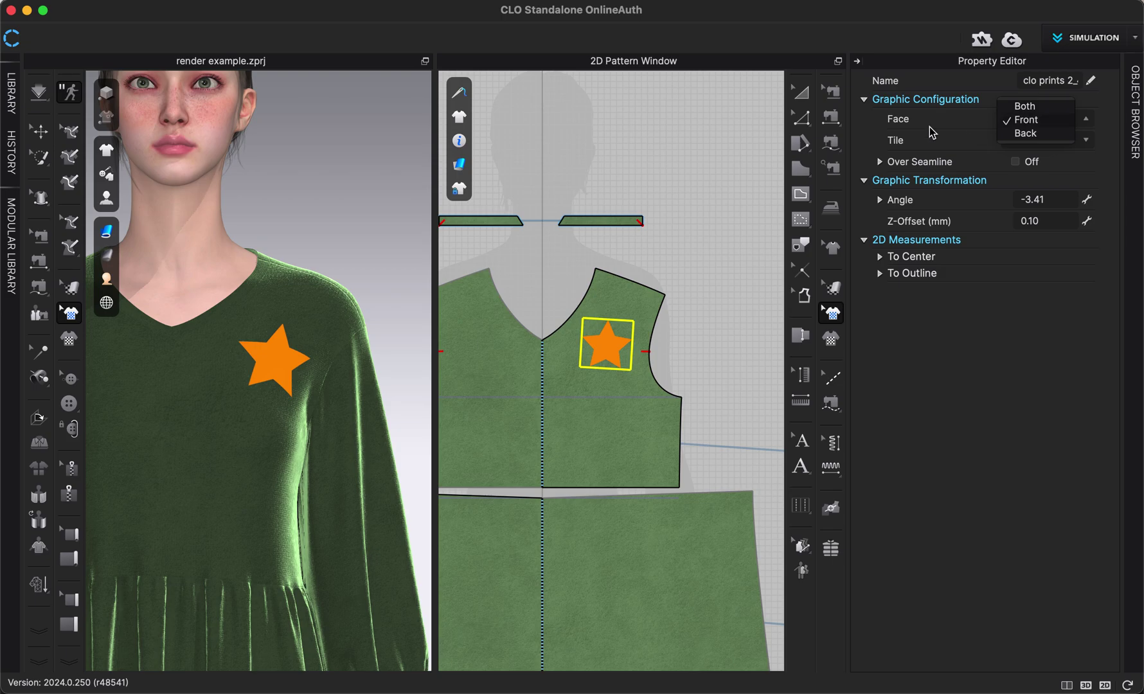
click(719, 218)
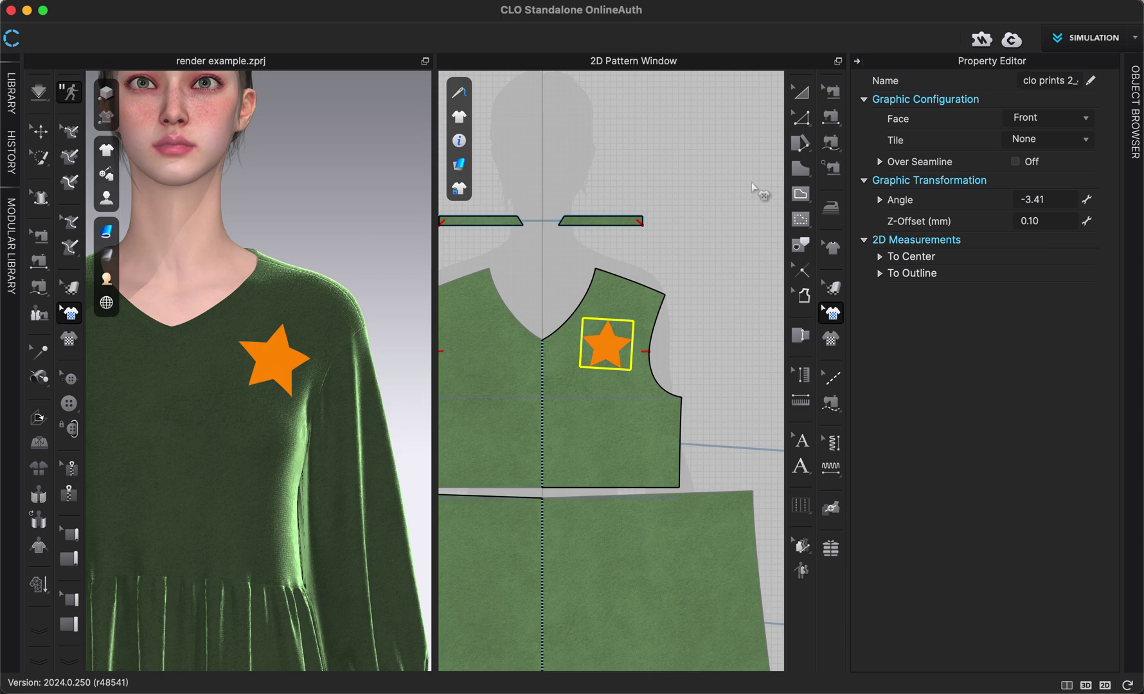
click(347, 208)
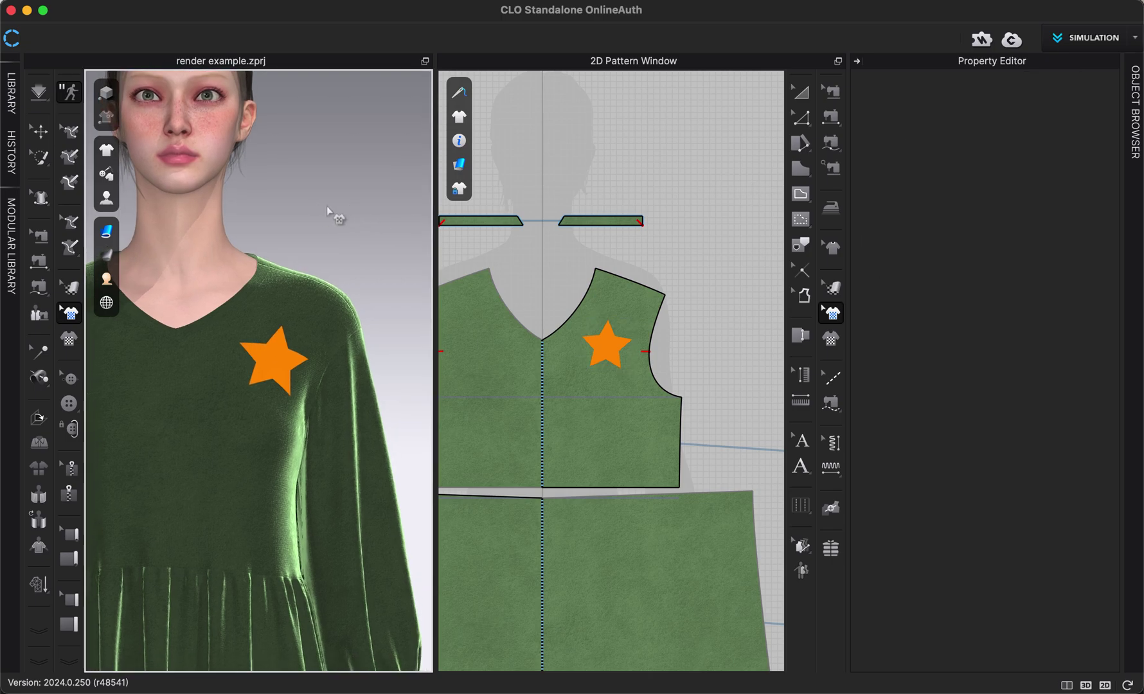
right_drag(332, 212, 397, 230)
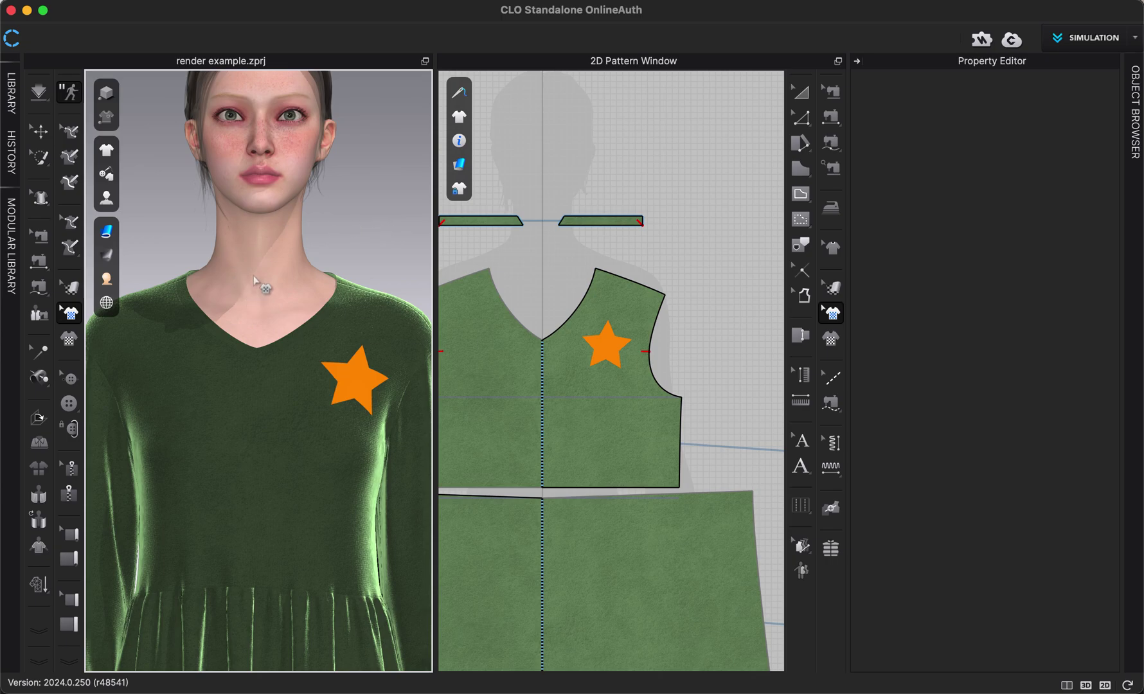
Hide the avatar and move the star graphic from the front bodice to the upper centre of the back bodice.
key(shift+a)
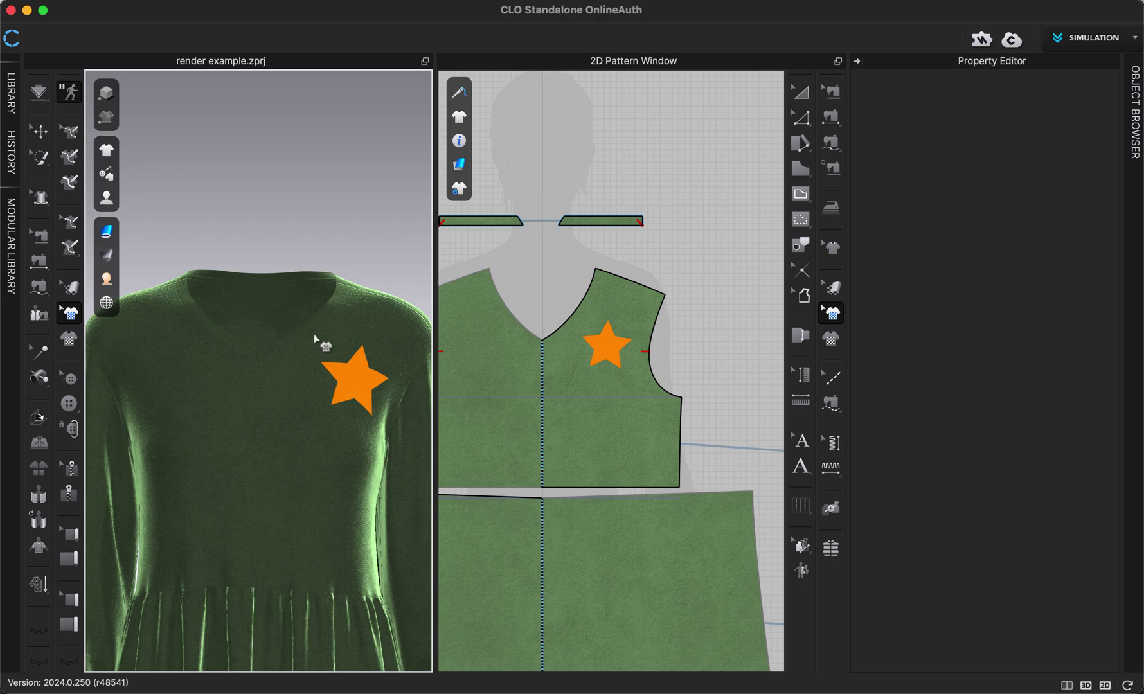
scroll(607, 334, down, 5)
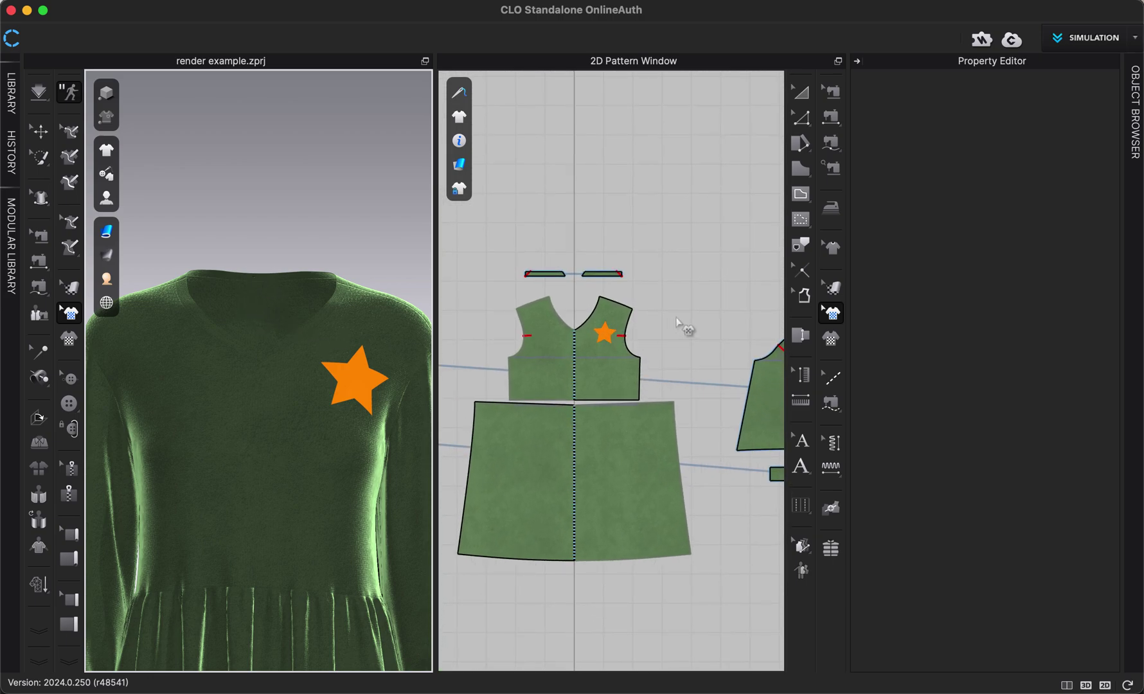
scroll(681, 324, down, 2)
right_drag(678, 324, 541, 332)
drag(504, 336, 697, 327)
right_drag(332, 225, 411, 265)
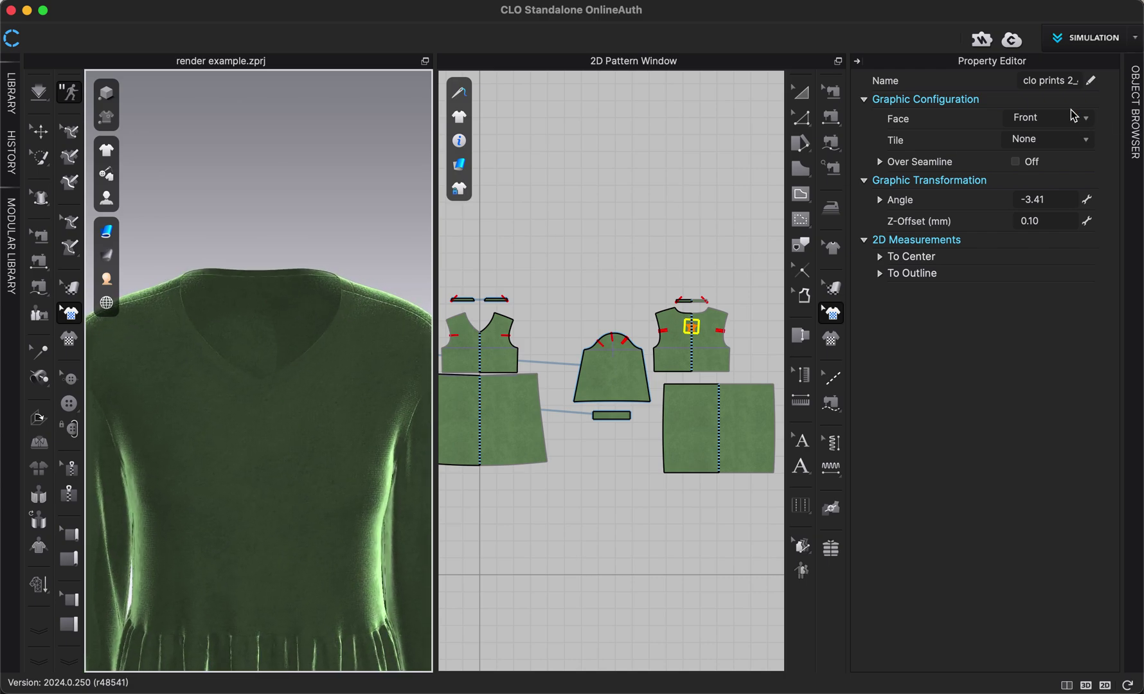
Set the star graphic's Face option to Back and shift it slightly at the back bodice's upper centre.
click(1088, 120)
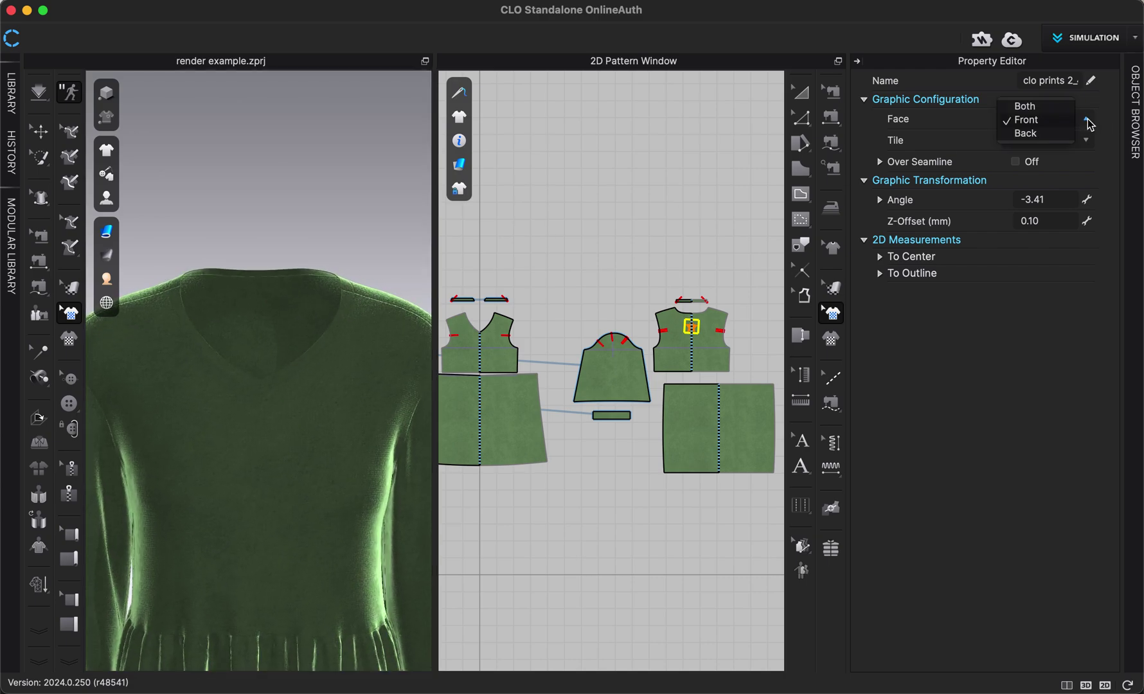
click(1060, 139)
click(261, 207)
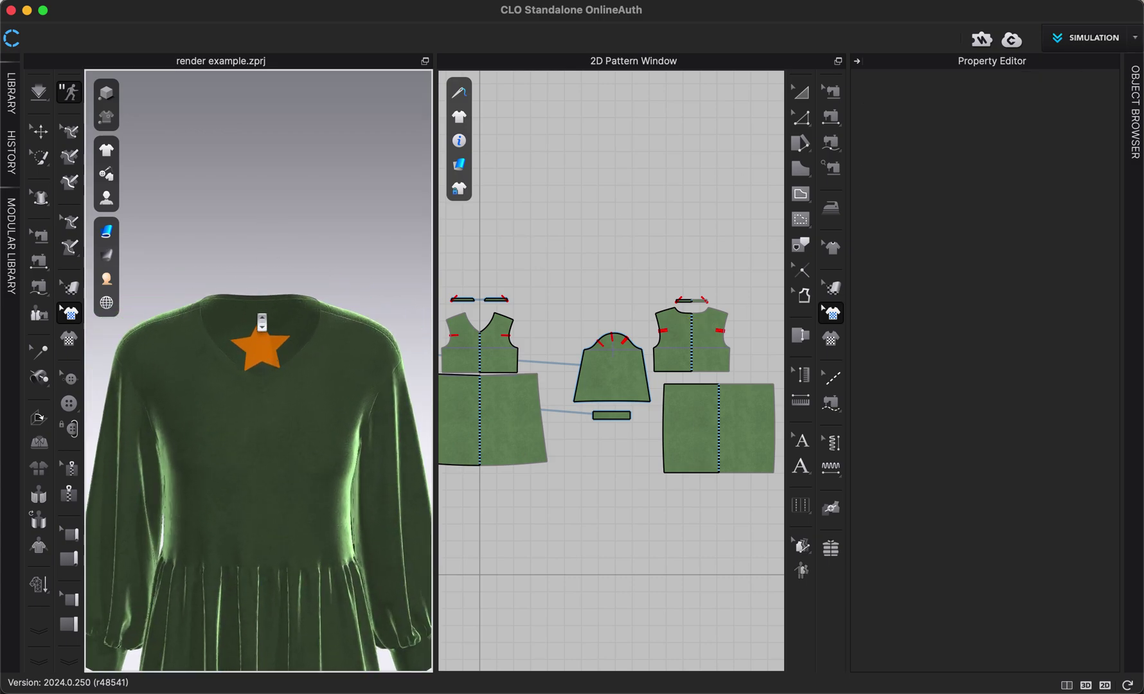
click(266, 341)
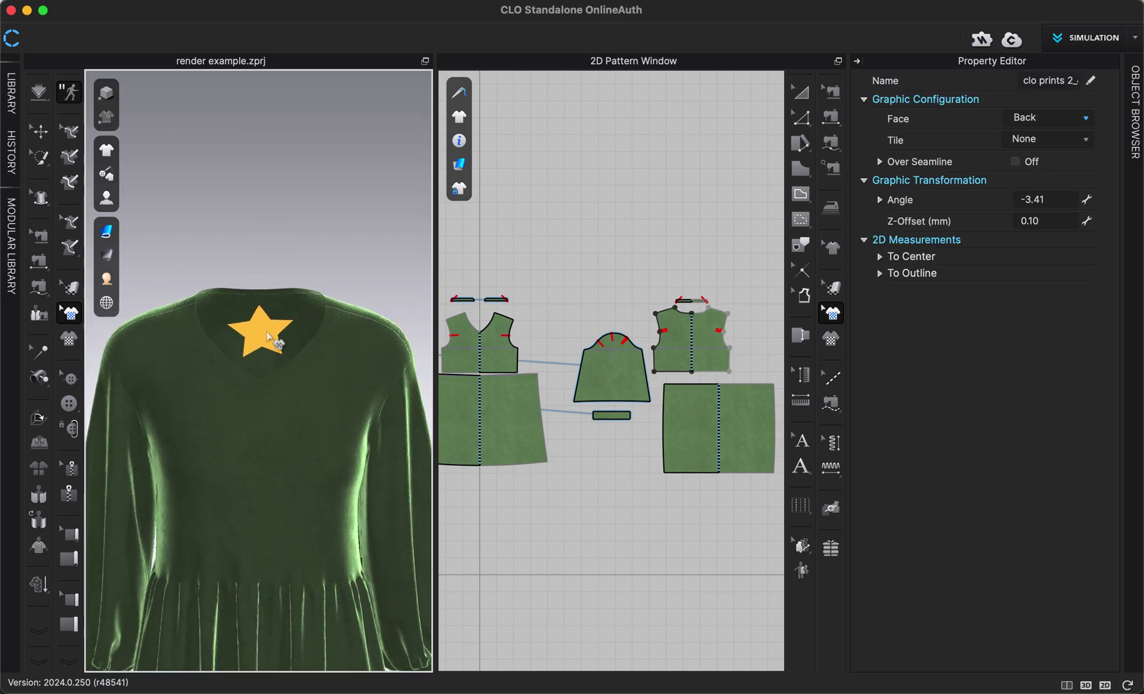
click(295, 325)
drag(296, 325, 302, 333)
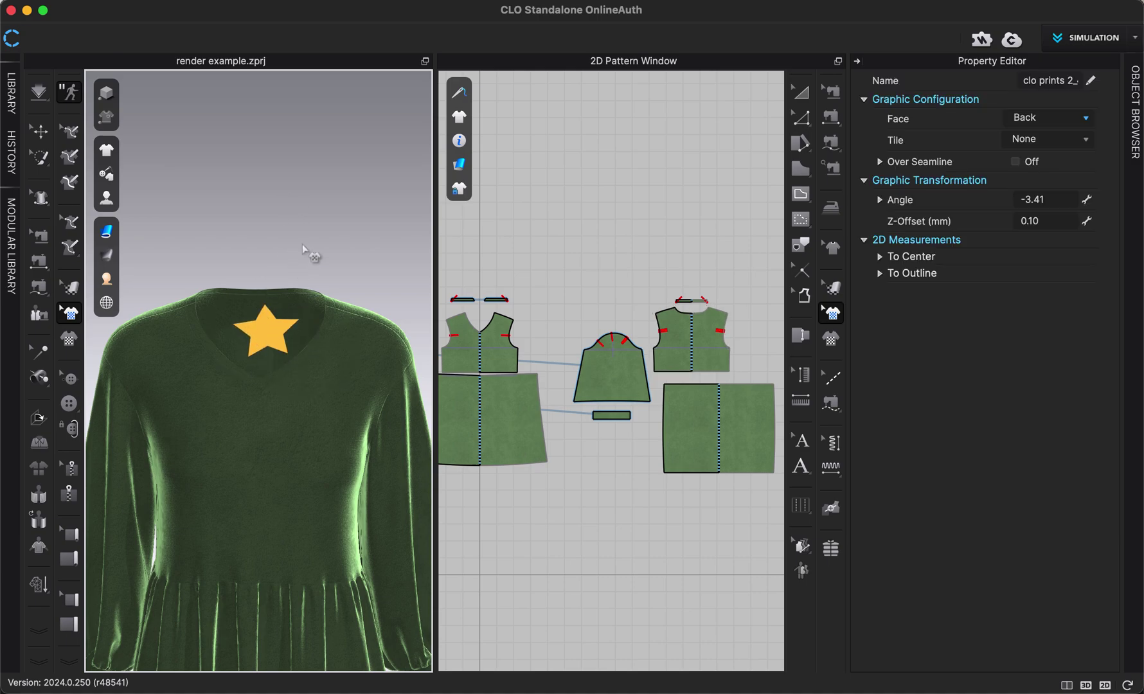
right_drag(302, 244, 224, 248)
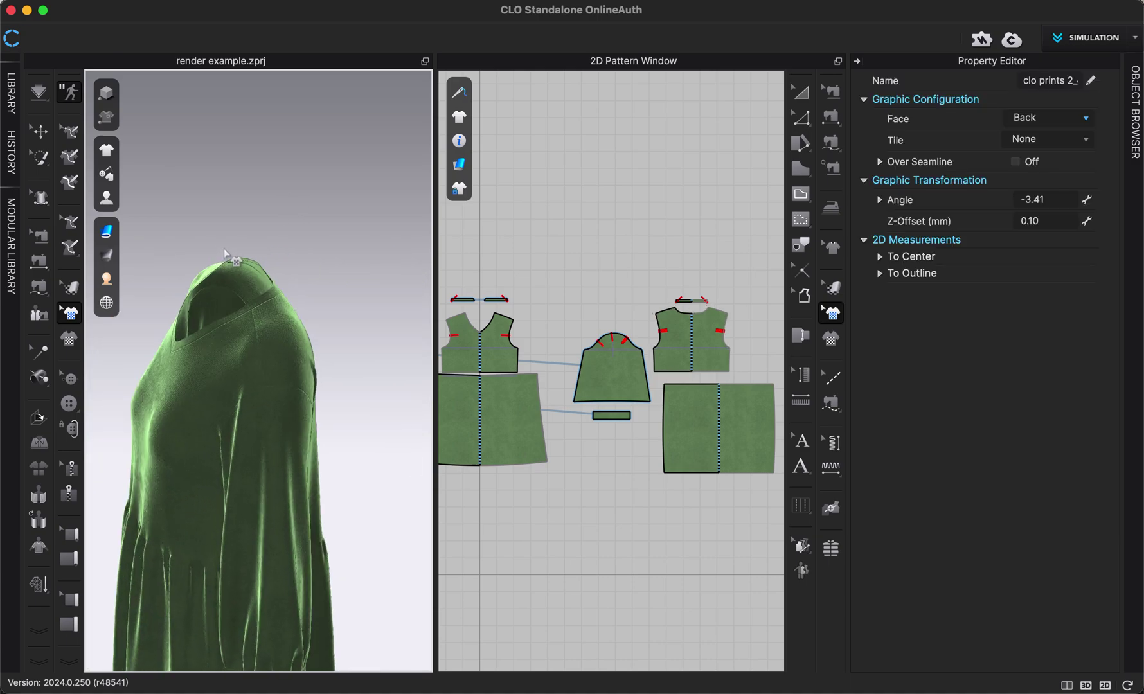
Set the star graphic's Face option to Both and look at the dress from the front.
click(1086, 118)
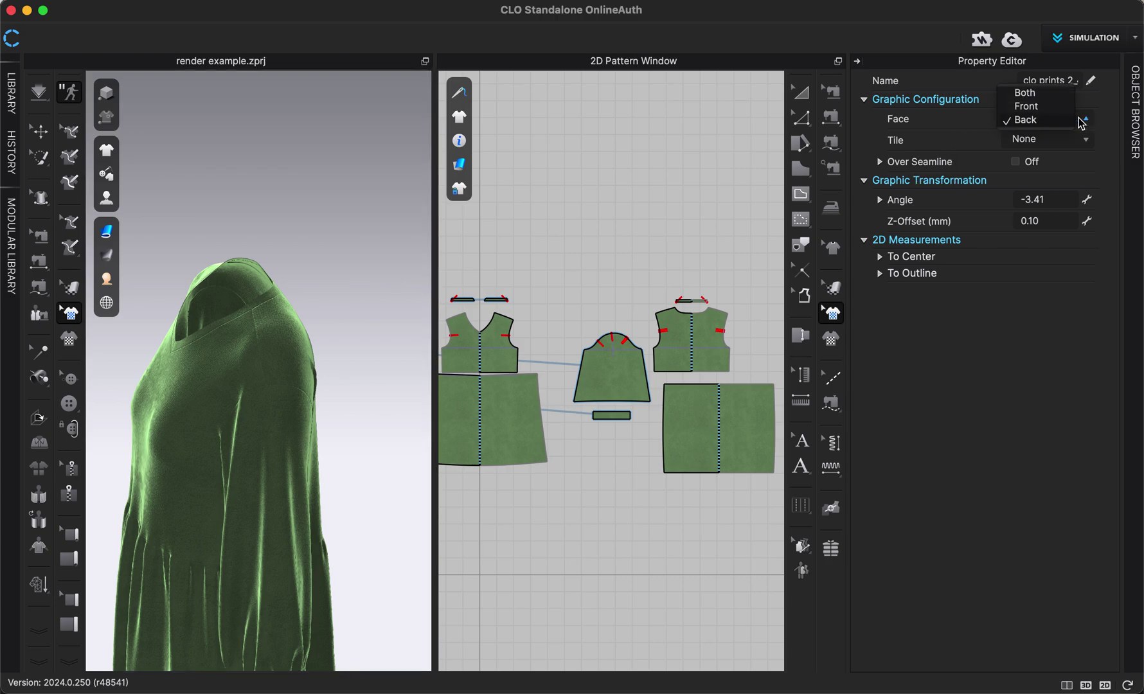
click(1039, 94)
right_drag(396, 325, 423, 298)
key(2)
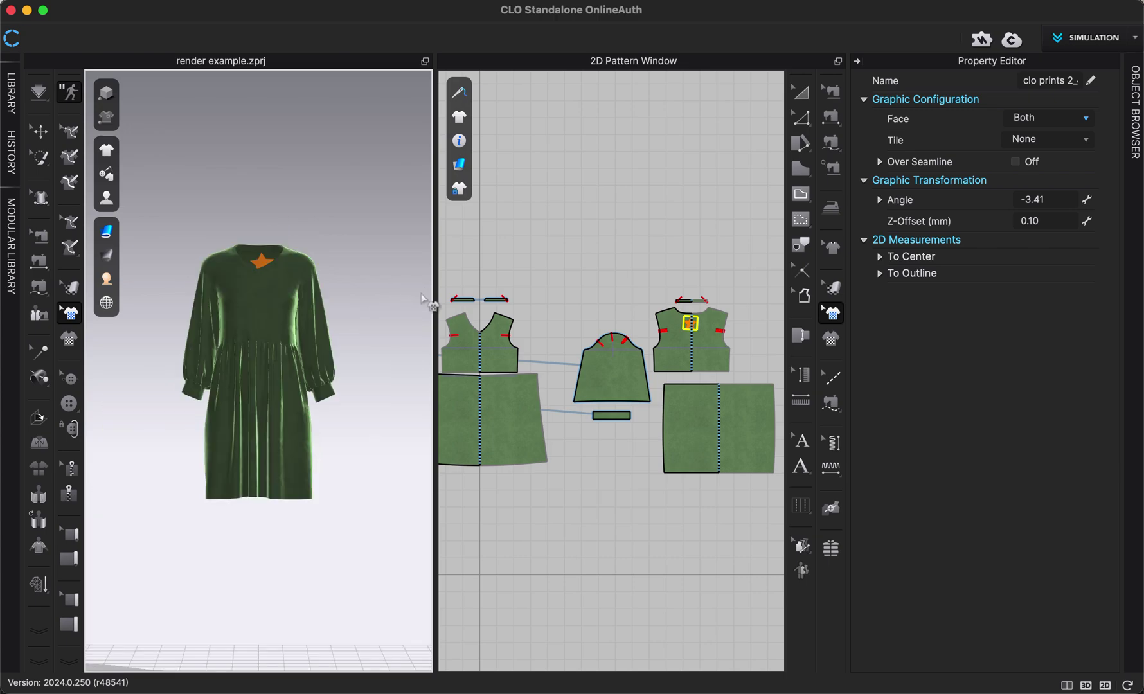
Set the star graphic's Face option to Front and move it from the back bodice to the front bodice near the armhole.
click(1086, 118)
click(1026, 133)
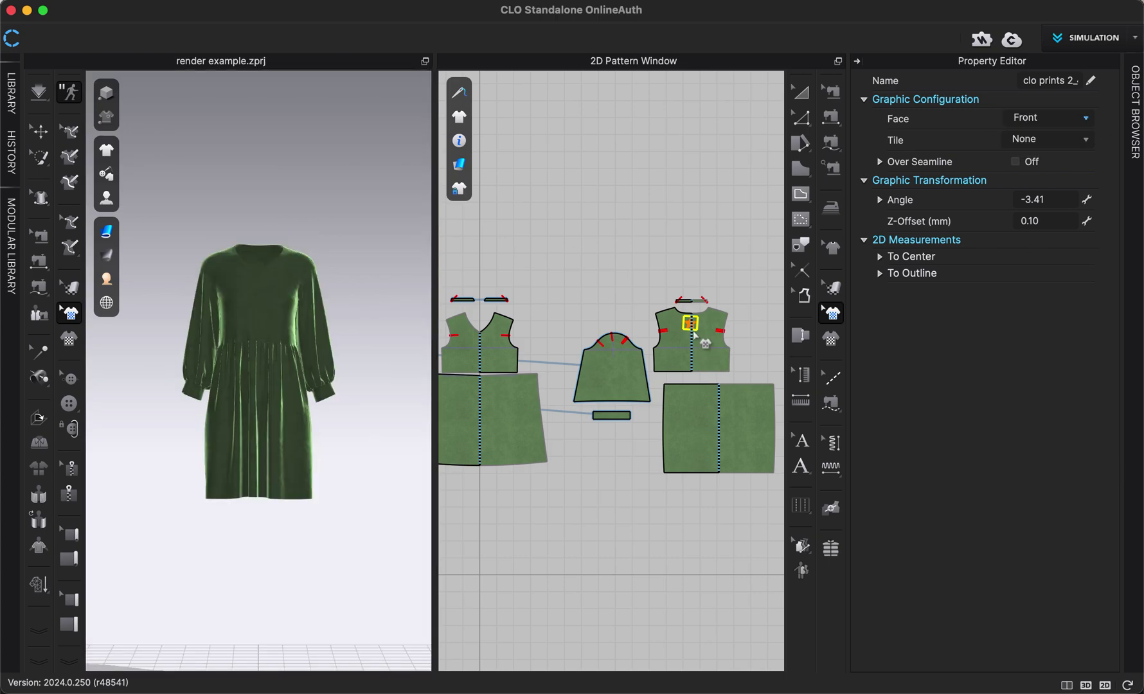
drag(694, 328, 499, 339)
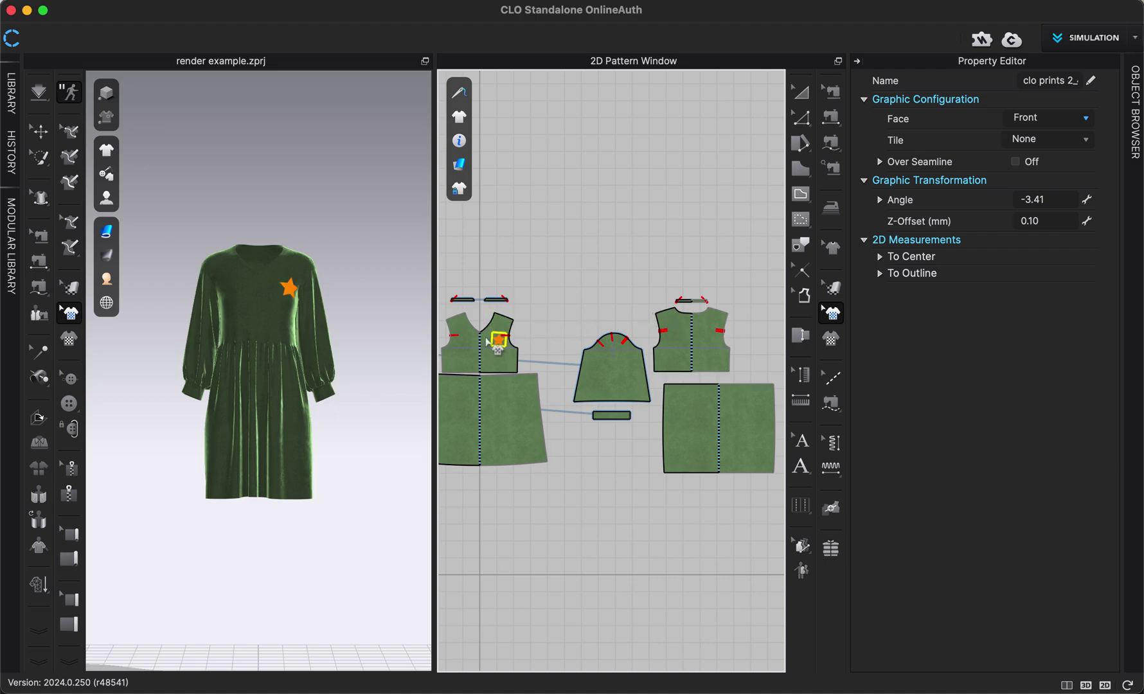
Move the star slightly higher and closer to the neckline, deselect it, and show the avatar.
scroll(307, 297, up, 3)
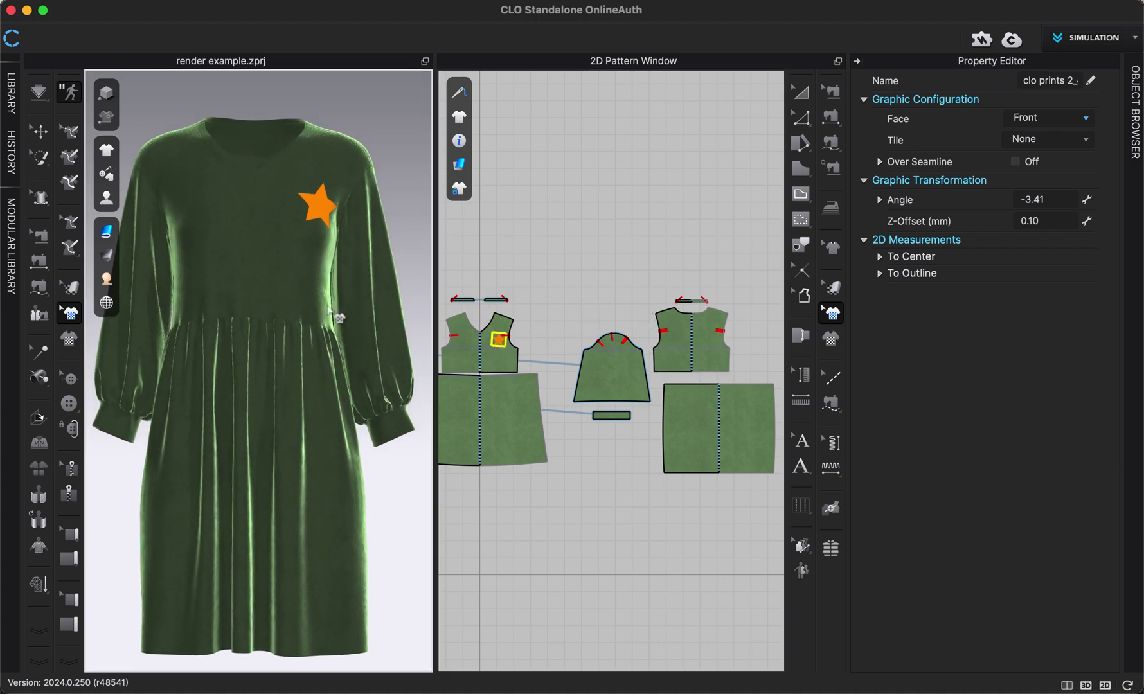
scroll(302, 283, up, 3)
drag(298, 262, 291, 228)
click(360, 149)
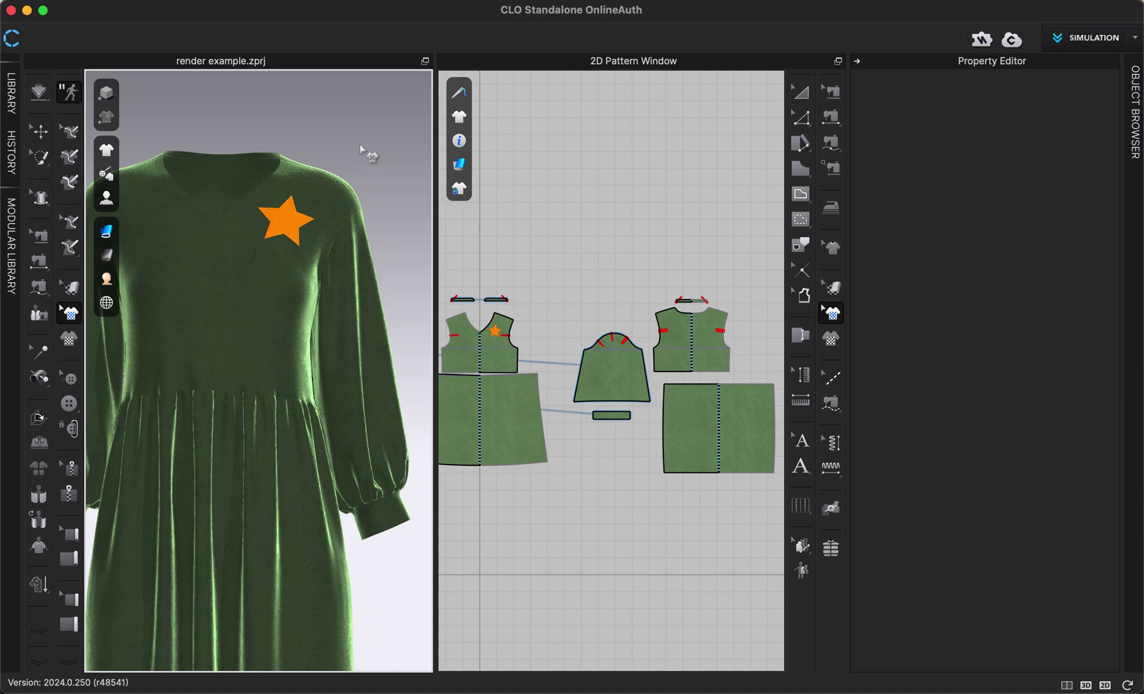
scroll(366, 153, down, 2)
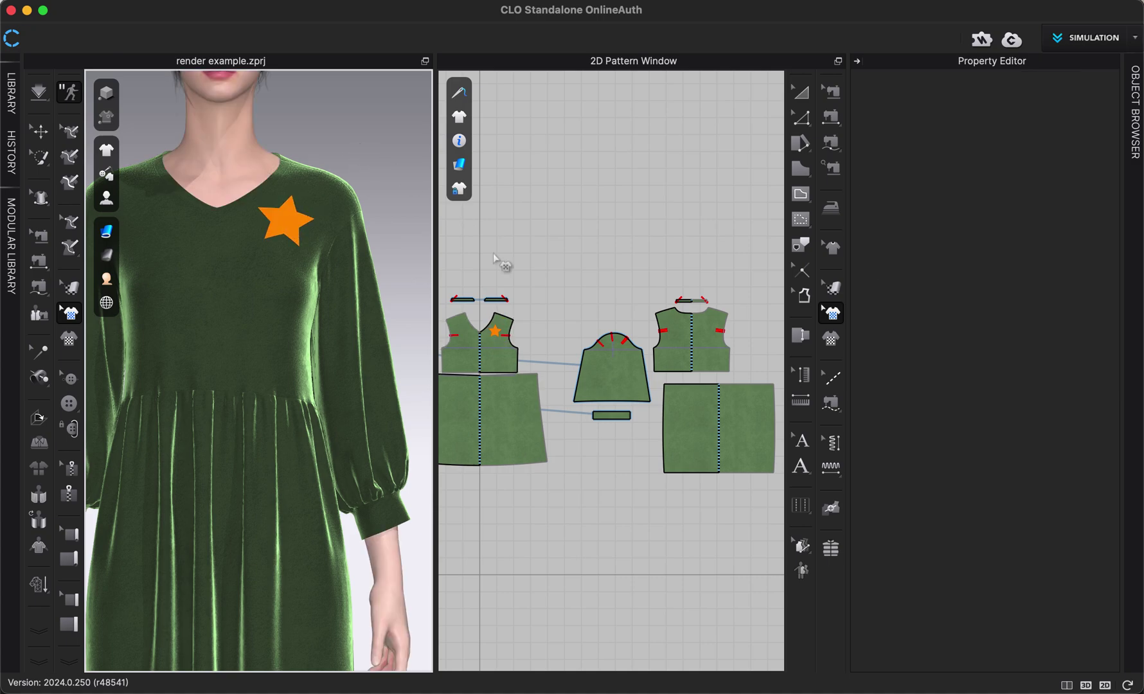
Select the star on the front bodice and set its Tile option to X-Axis.
scroll(483, 335, up, 5)
right_drag(617, 255, 665, 241)
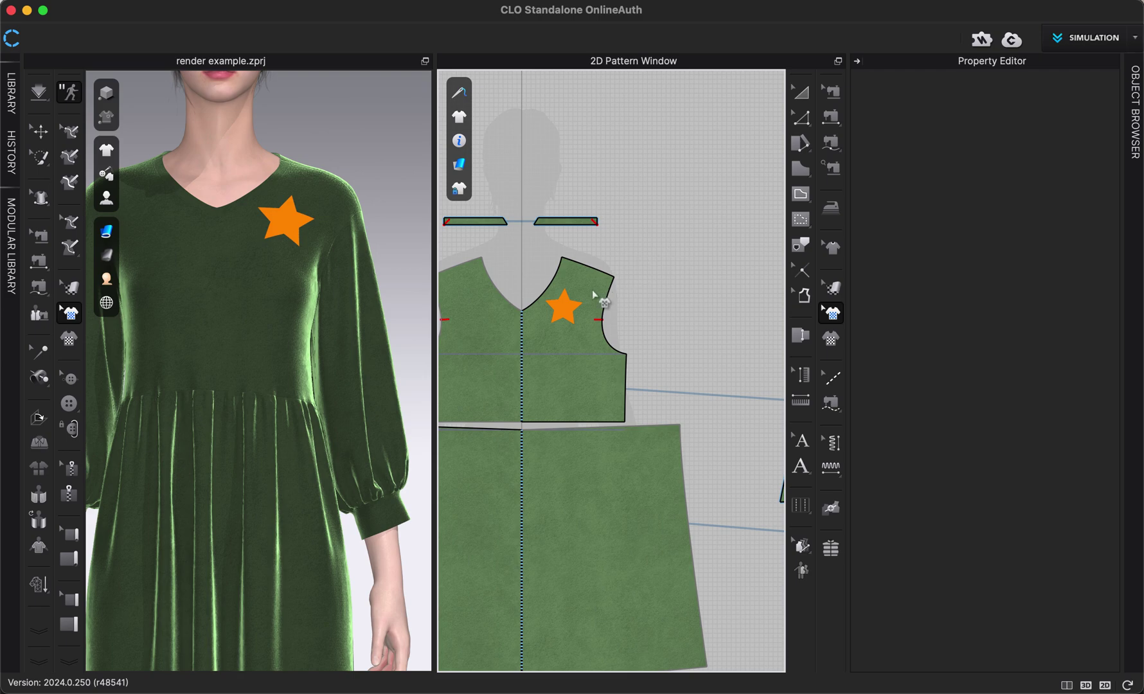
click(574, 310)
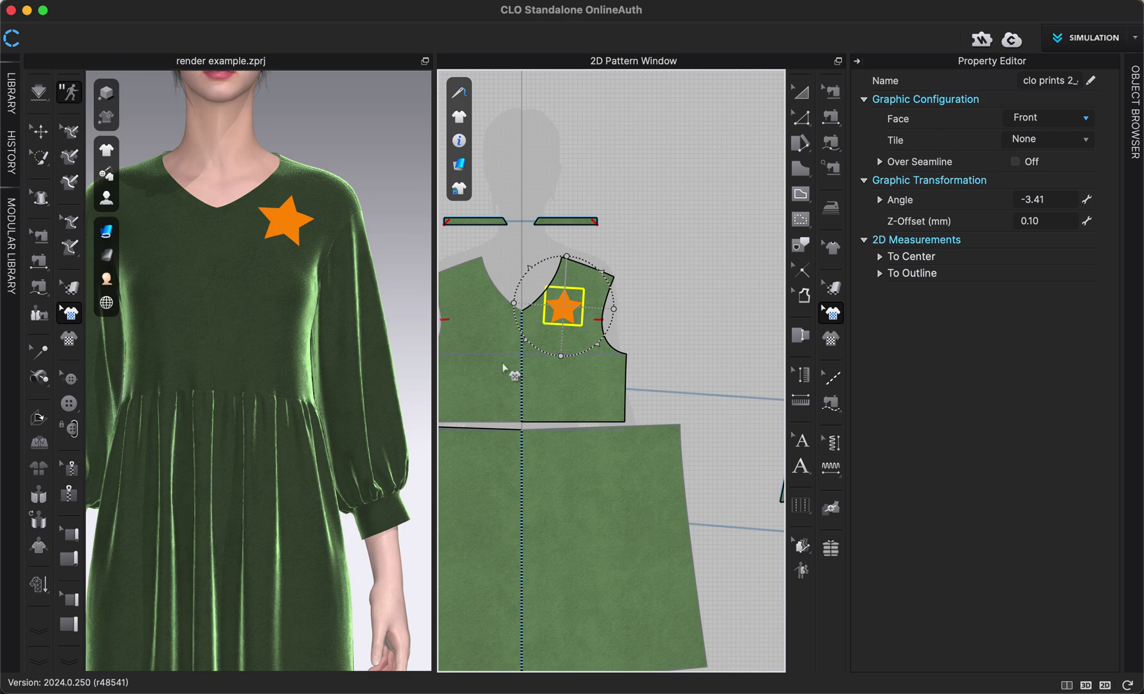
click(1031, 141)
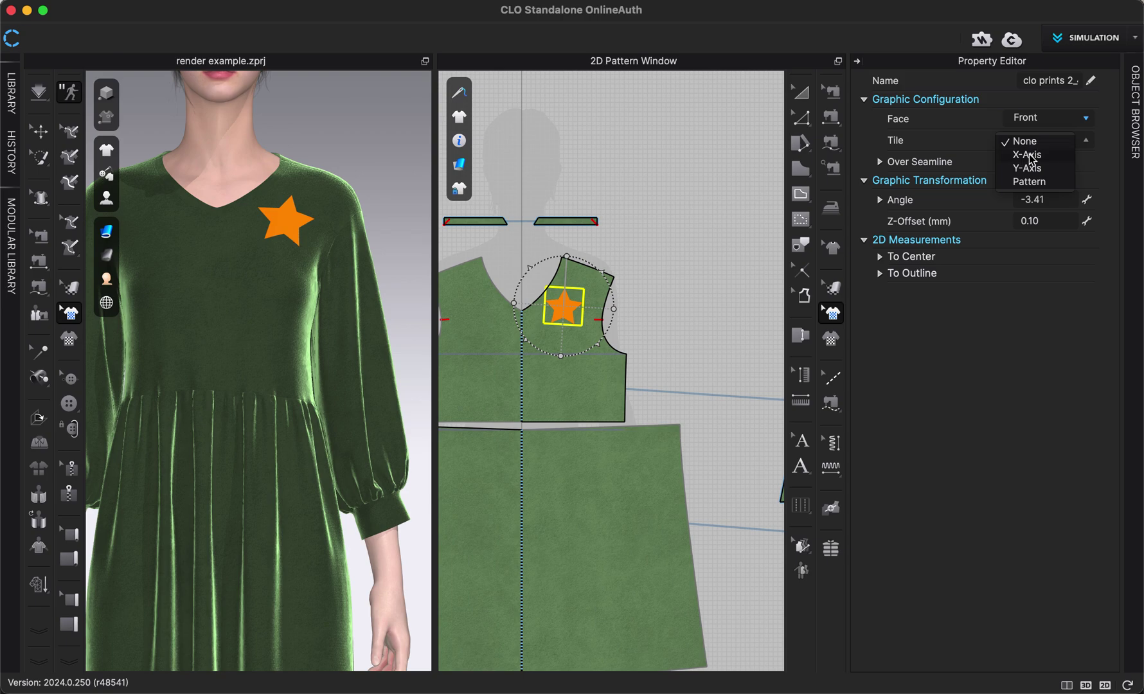
click(1030, 155)
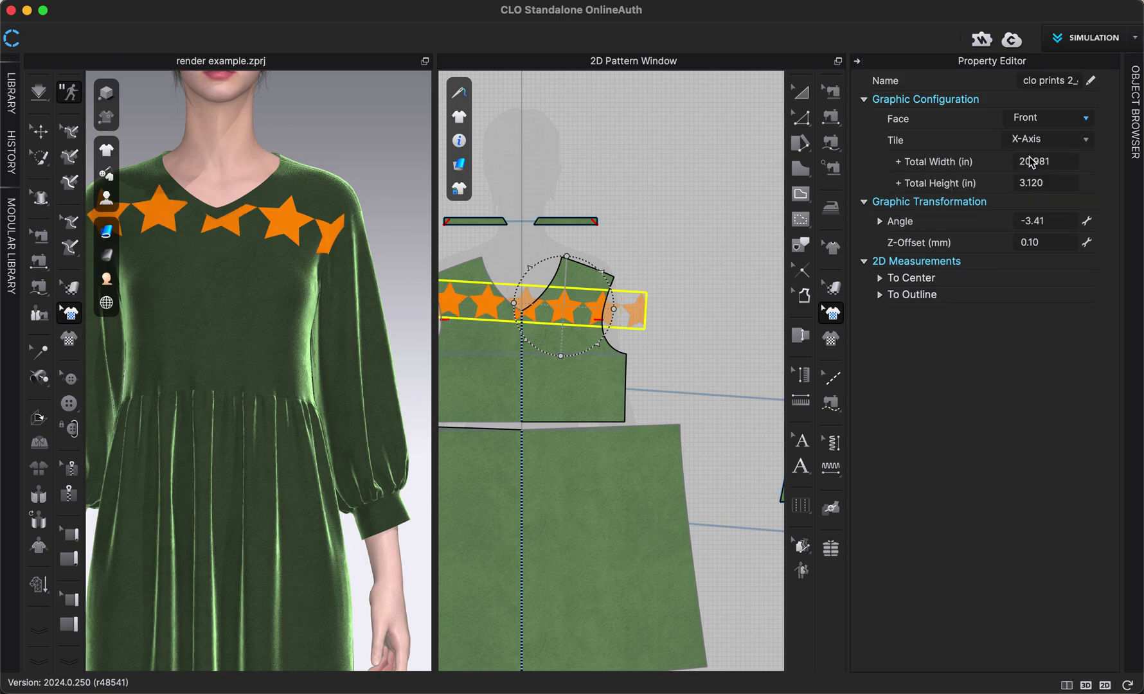
Set the star graphic's Tile option to Y-Axis and rotate the column of stars to about -5.4 degrees.
click(1027, 144)
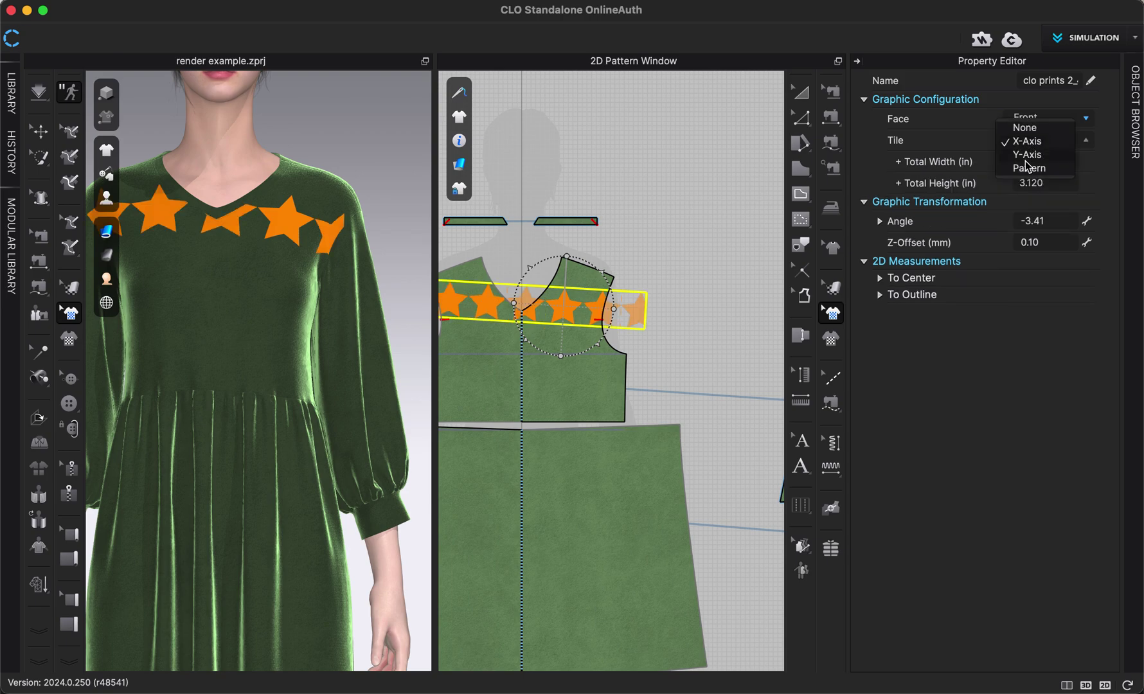
click(1027, 157)
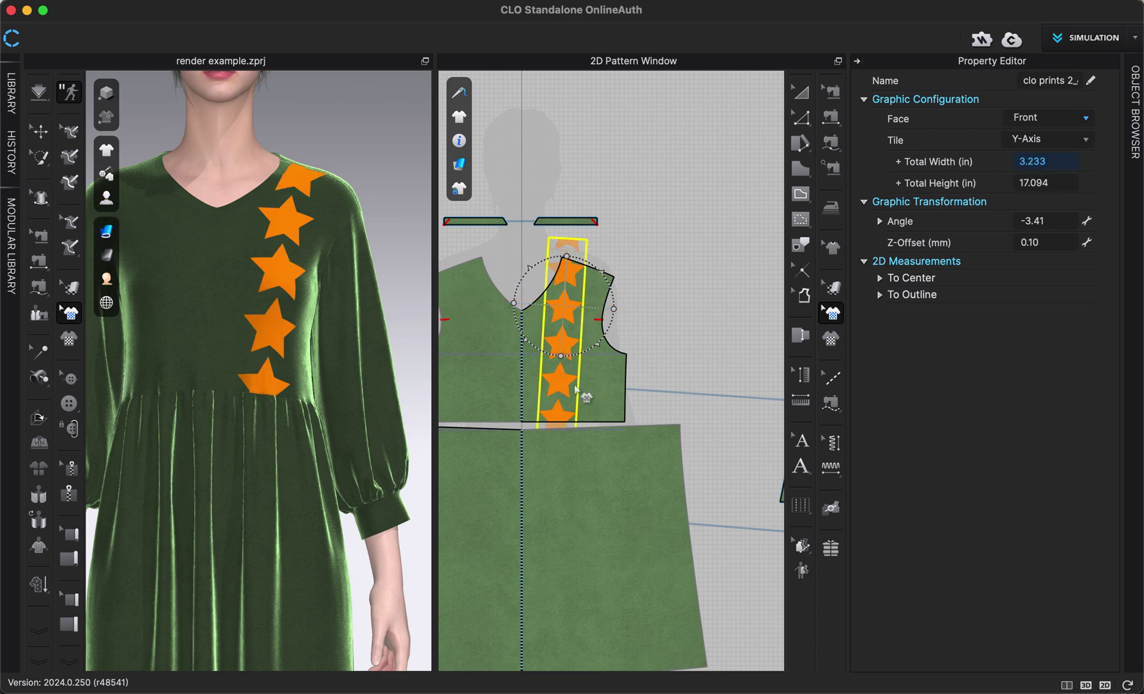
click(558, 317)
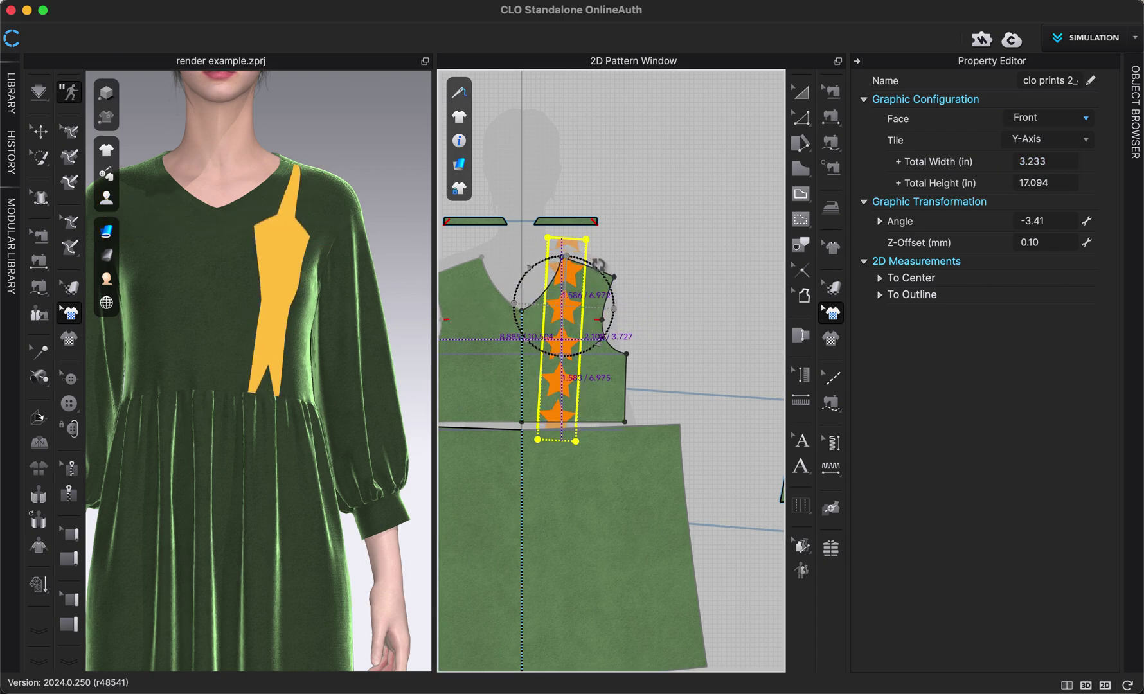
click(642, 246)
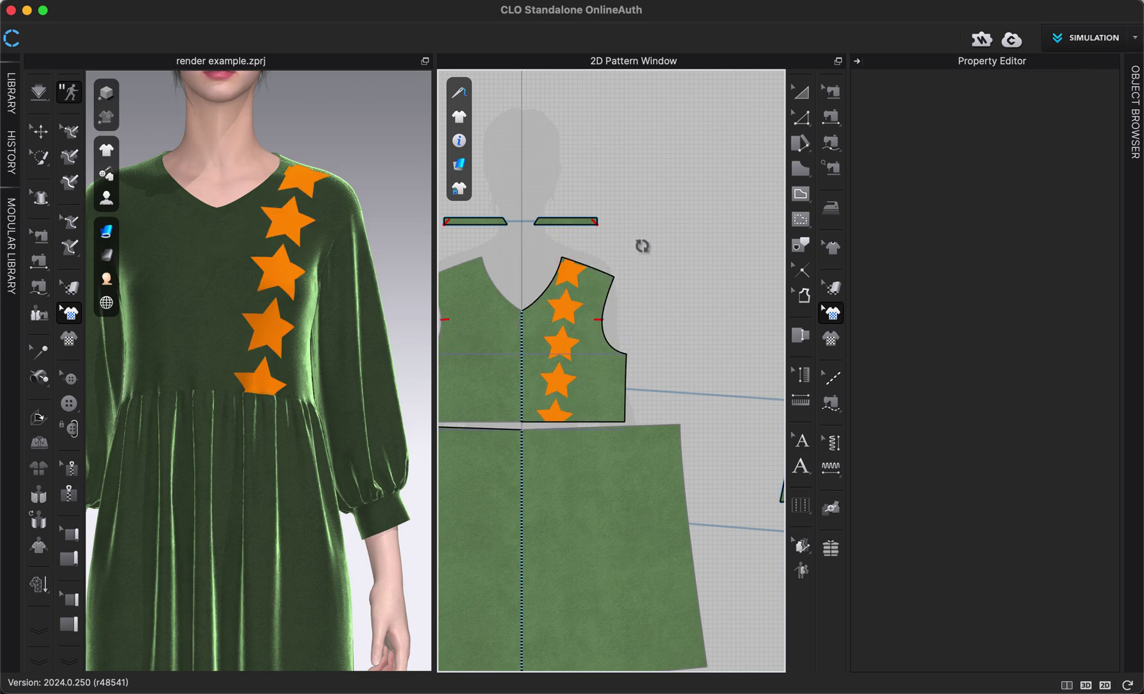
Set the star graphic's Tile option to Pattern and examine the tiled print on the front bodice.
click(557, 319)
click(1086, 141)
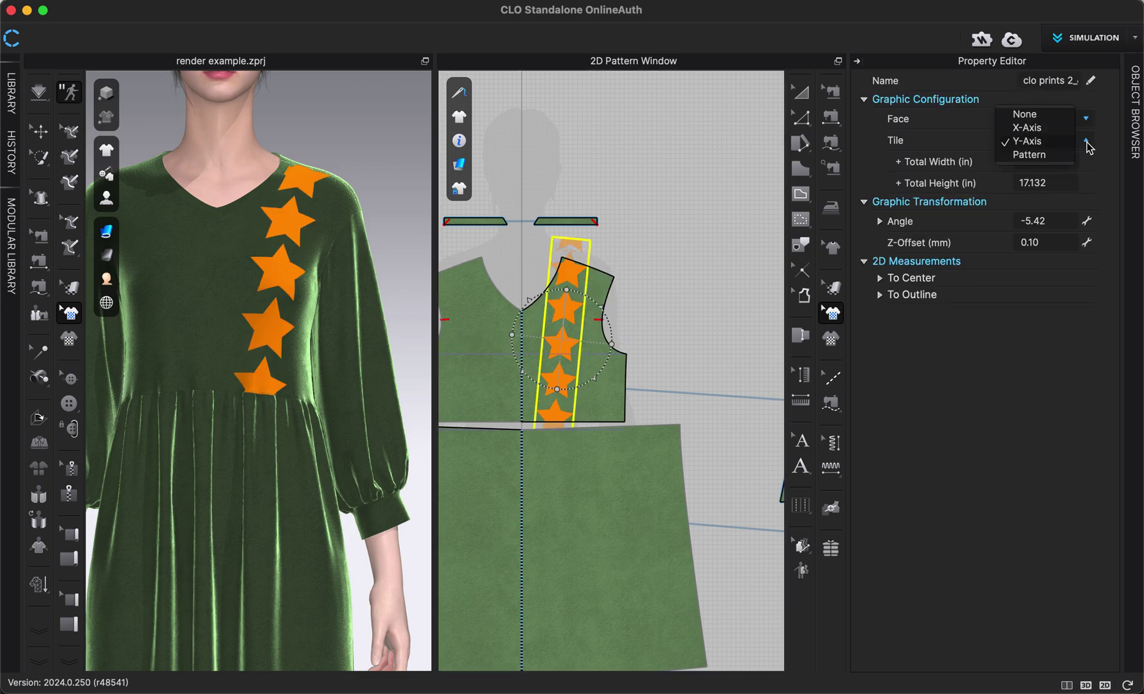
click(1058, 156)
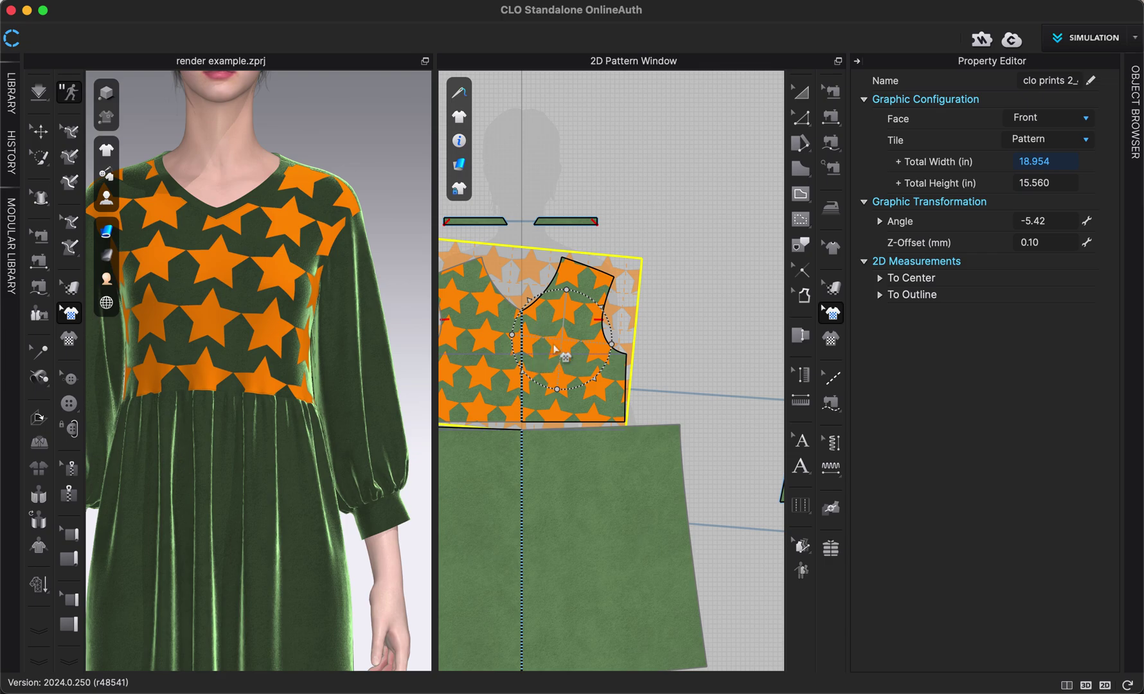
scroll(189, 350, up, 6)
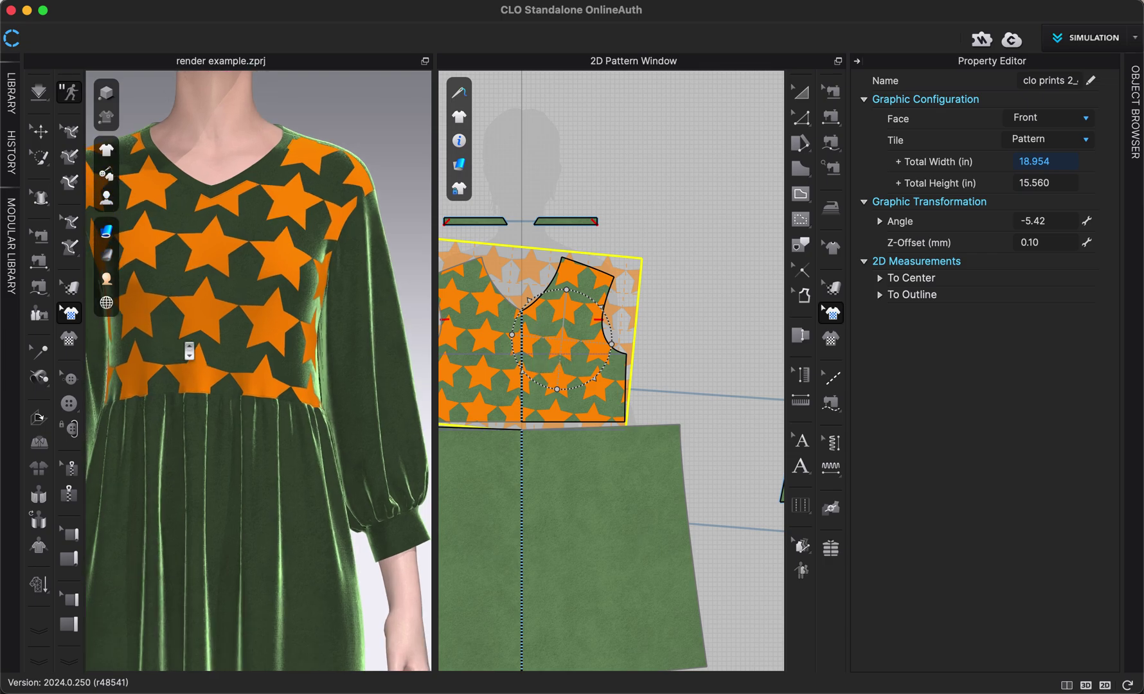
middle_drag(189, 350, 226, 439)
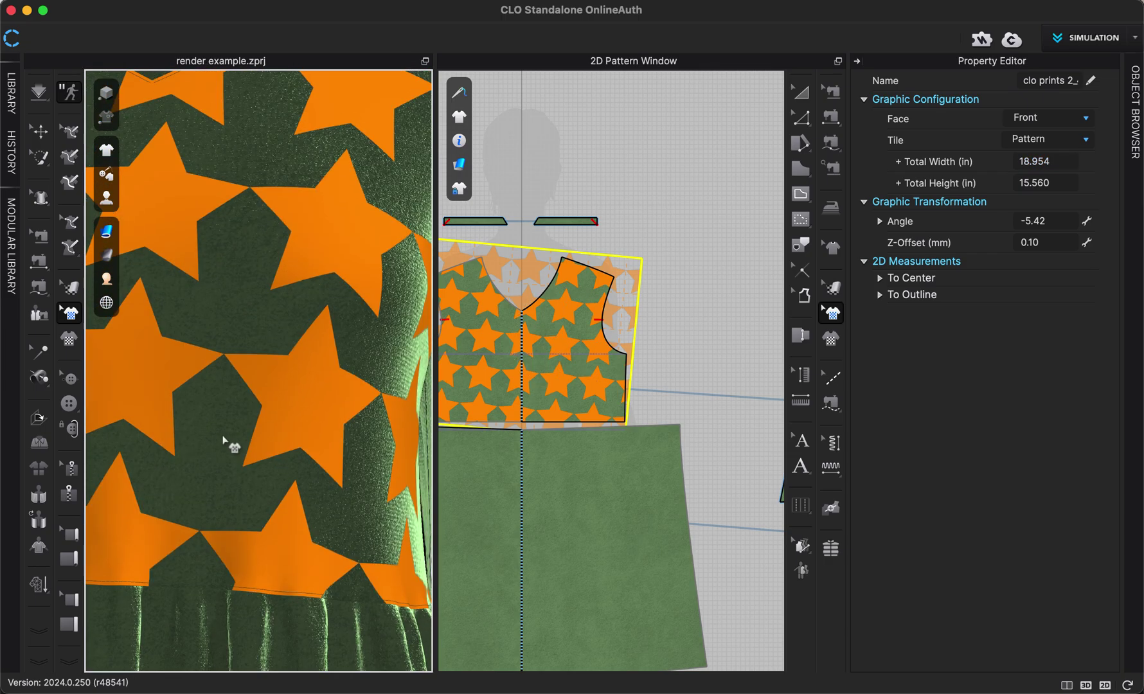
scroll(237, 334, up, 2)
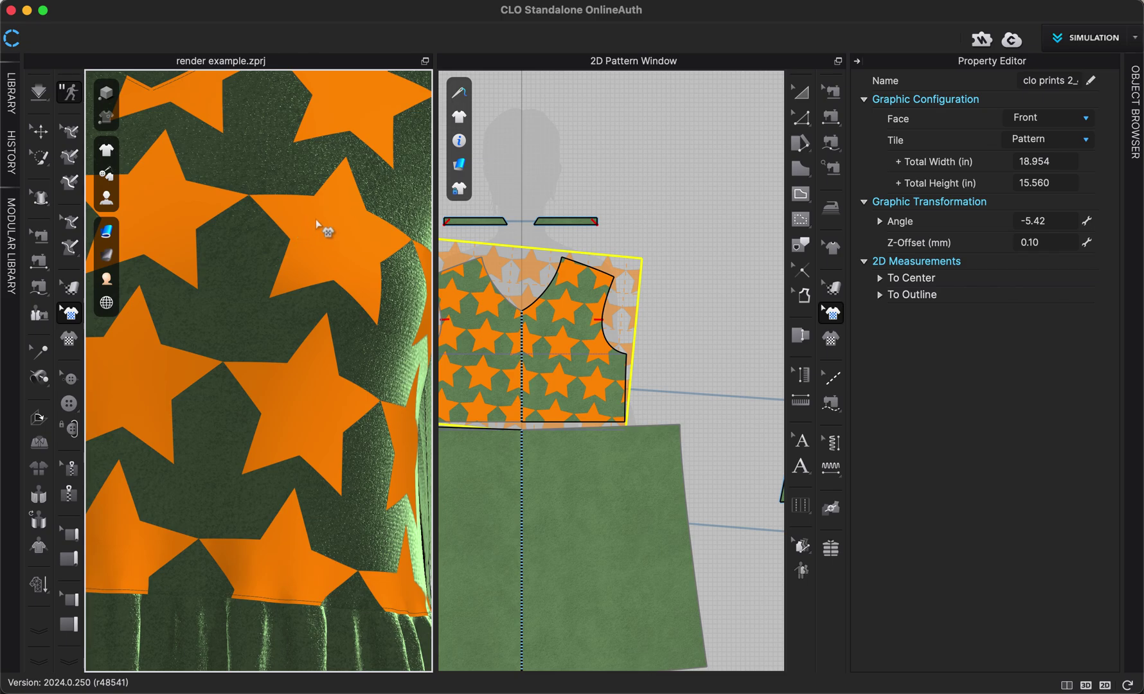
scroll(313, 223, down, 10)
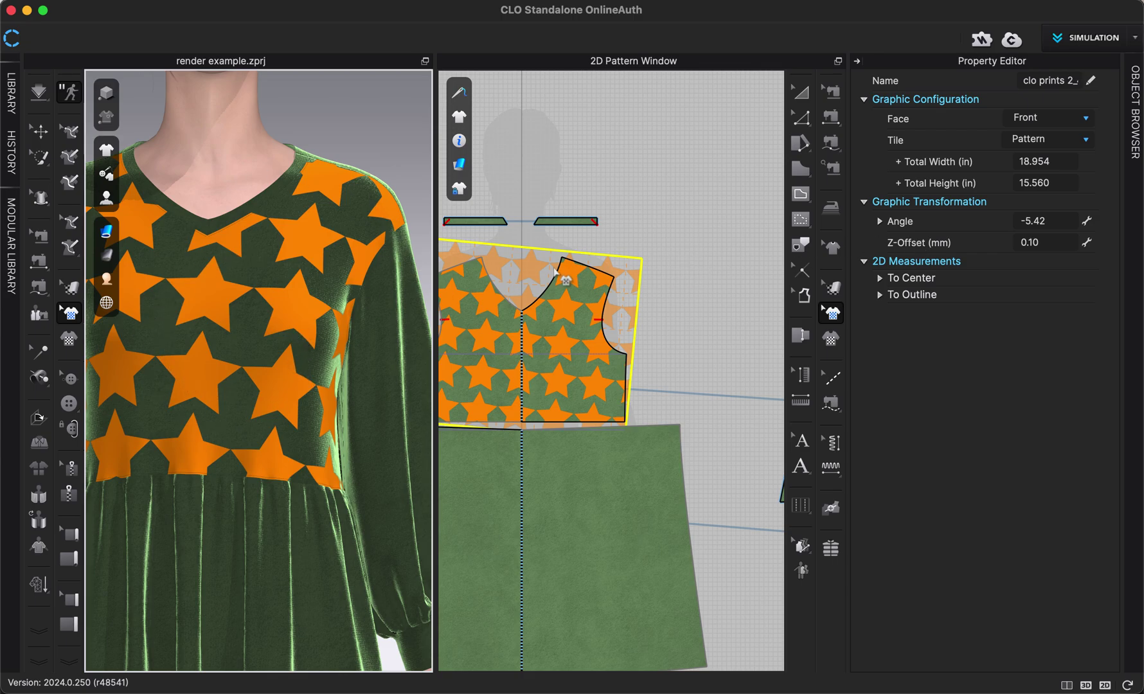
middle_drag(636, 126, 698, 114)
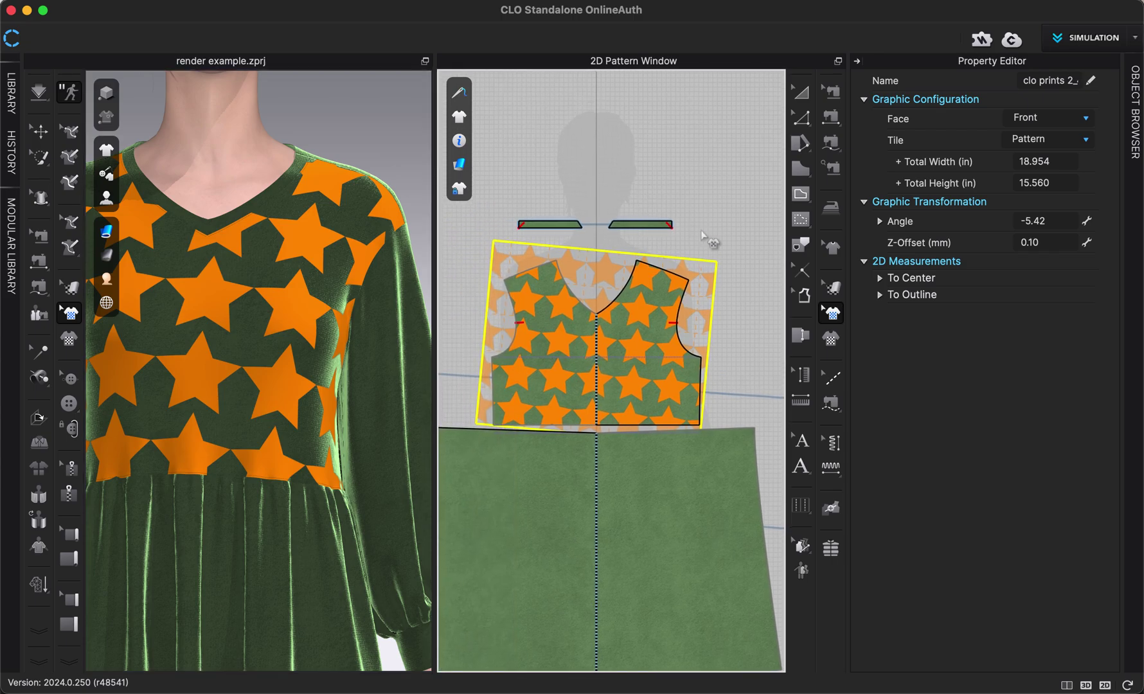
Set the star graphic's Tile option to None and move the single star so it overlaps the front bodice's armhole edge.
click(1086, 141)
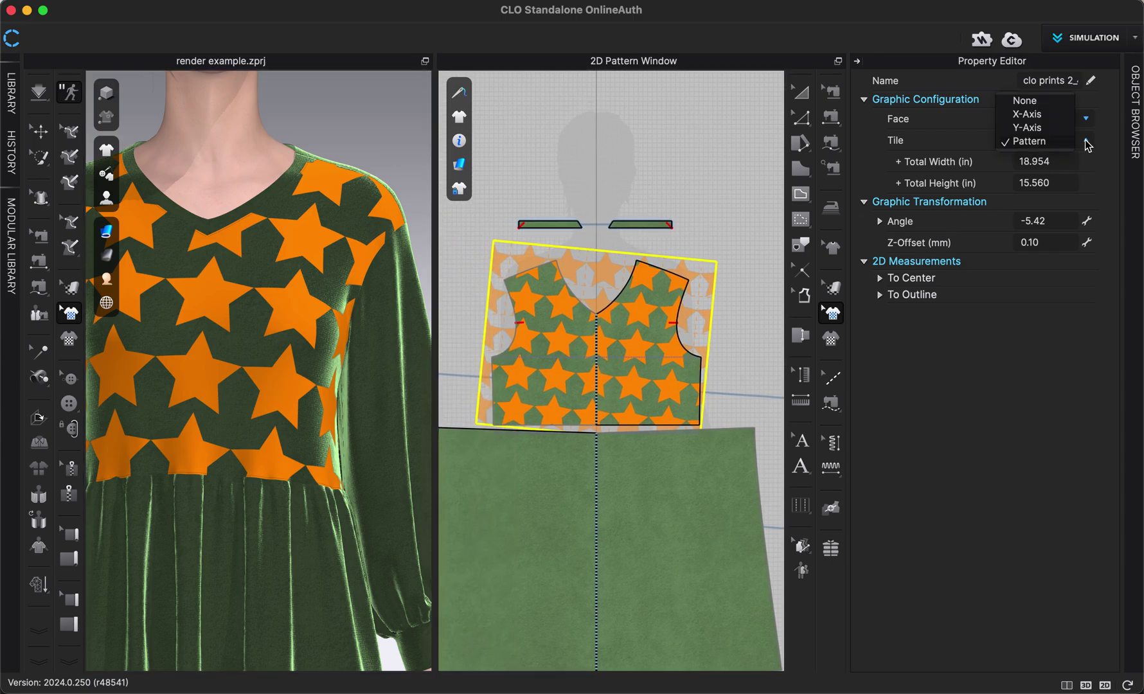
click(1034, 101)
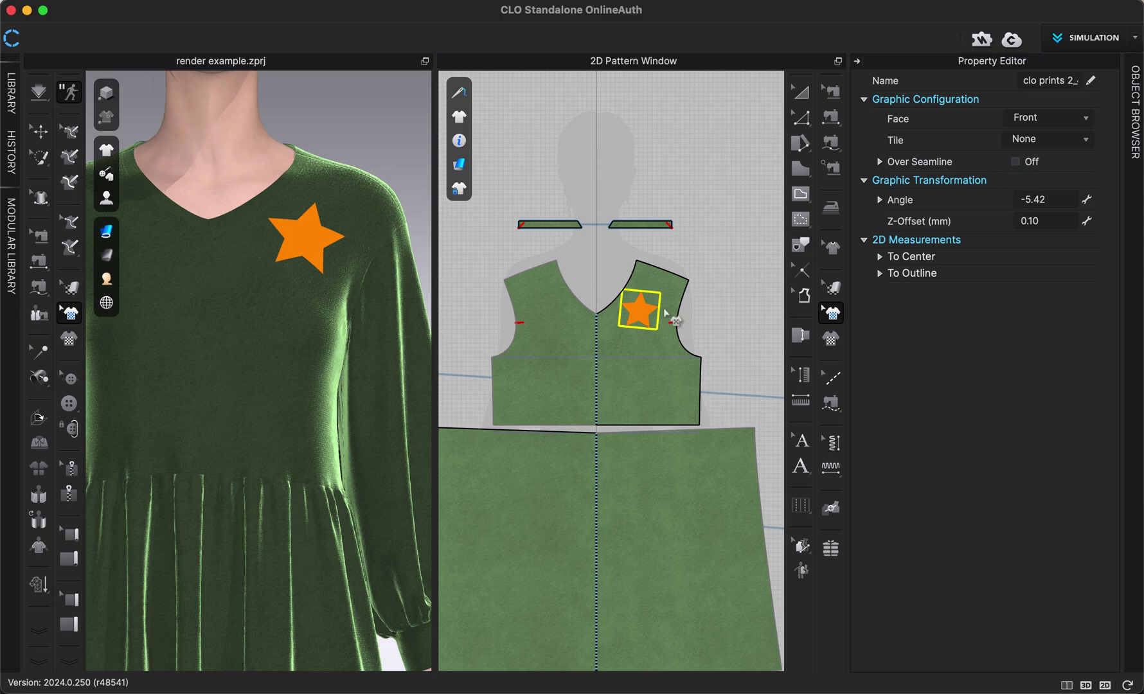
drag(657, 315, 679, 320)
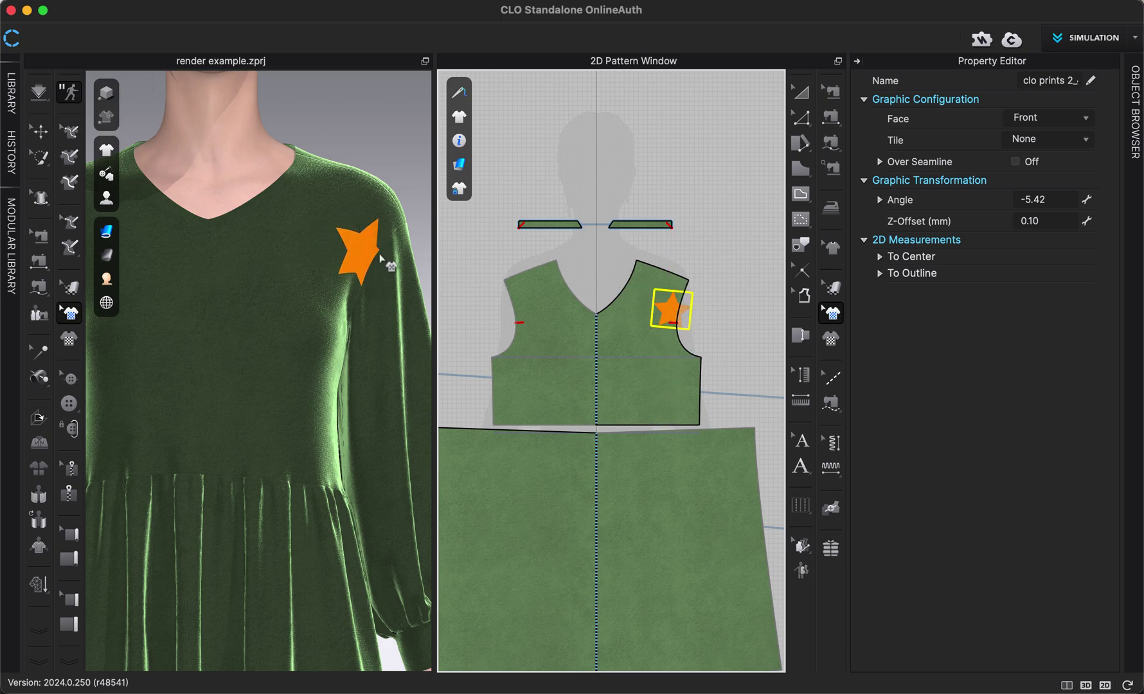
Turn on Over Seamline for the star so it continues across the armhole seam onto the sleeve.
click(1015, 162)
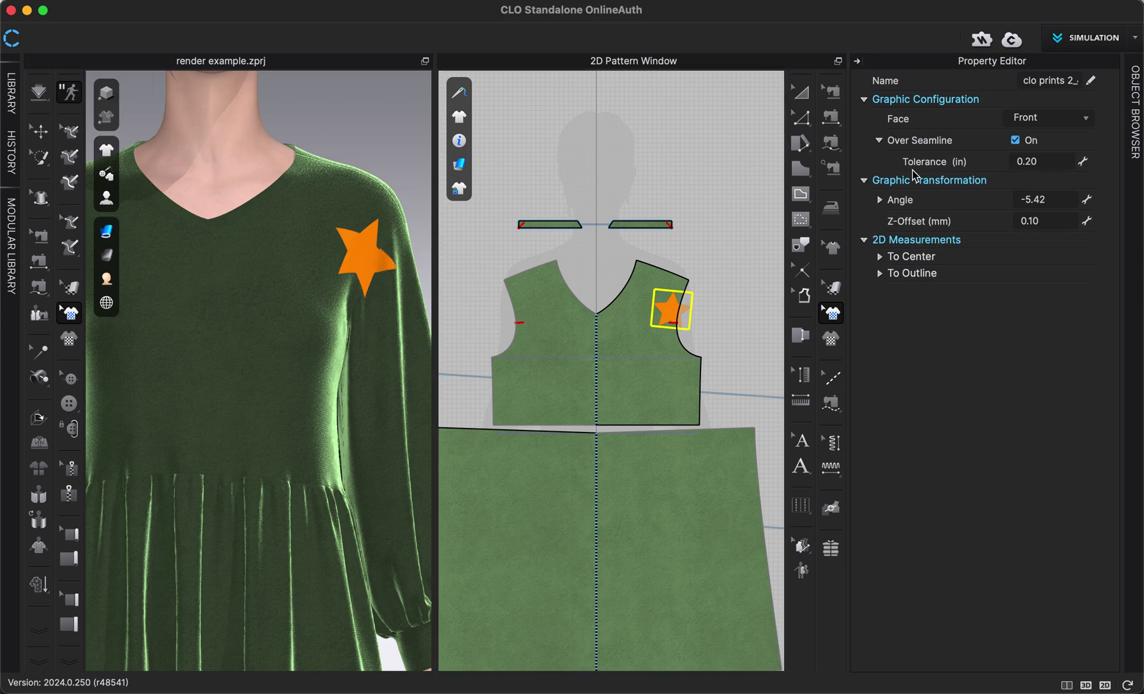
scroll(385, 274, up, 3)
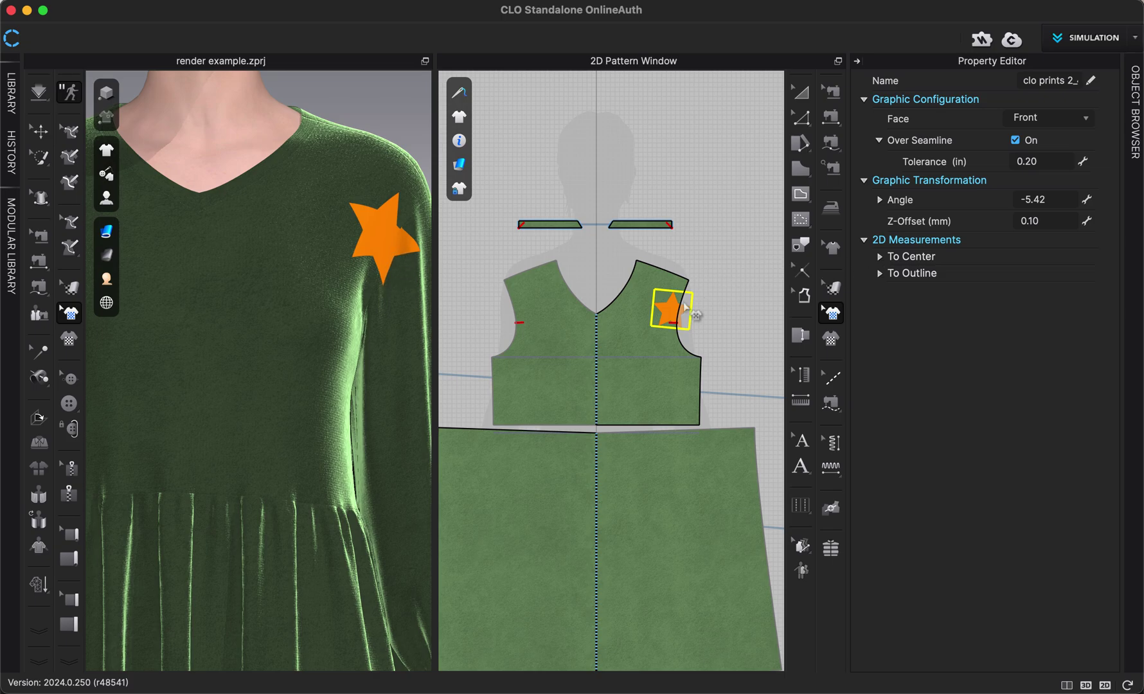
Move the star down over the front bodice's waist edge and switch Over Seamline off and back on.
mouse_move(669, 312)
mouse_down()
mouse_move(684, 311)
mouse_move(671, 297)
mouse_move(666, 319)
mouse_up()
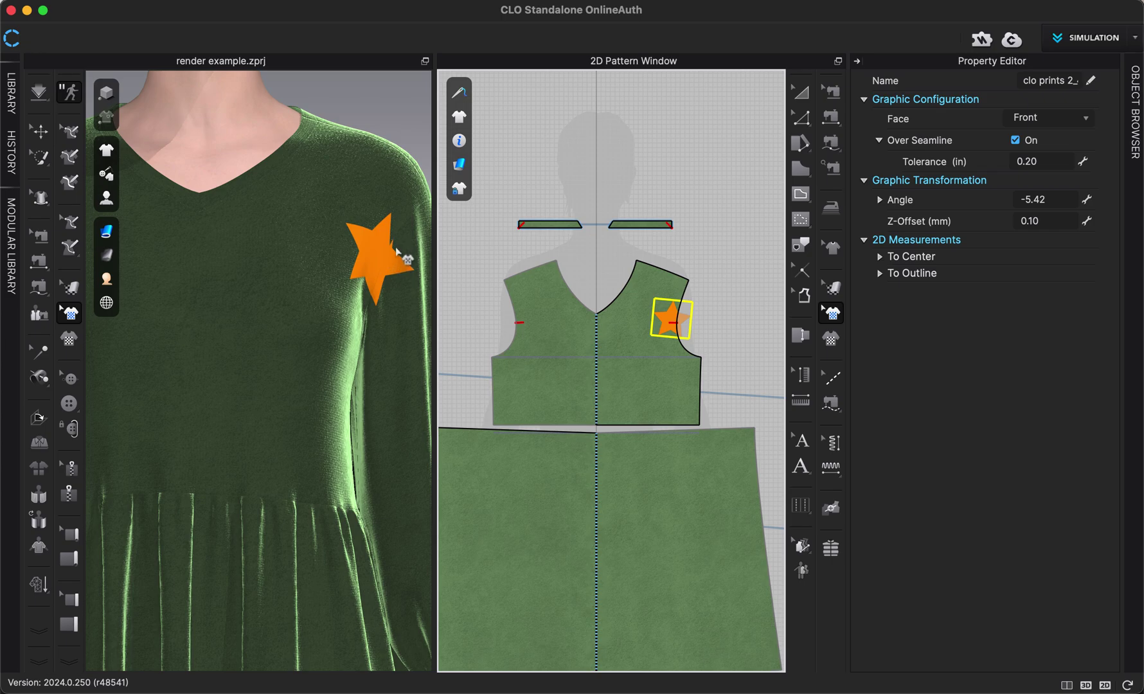
drag(668, 321, 643, 431)
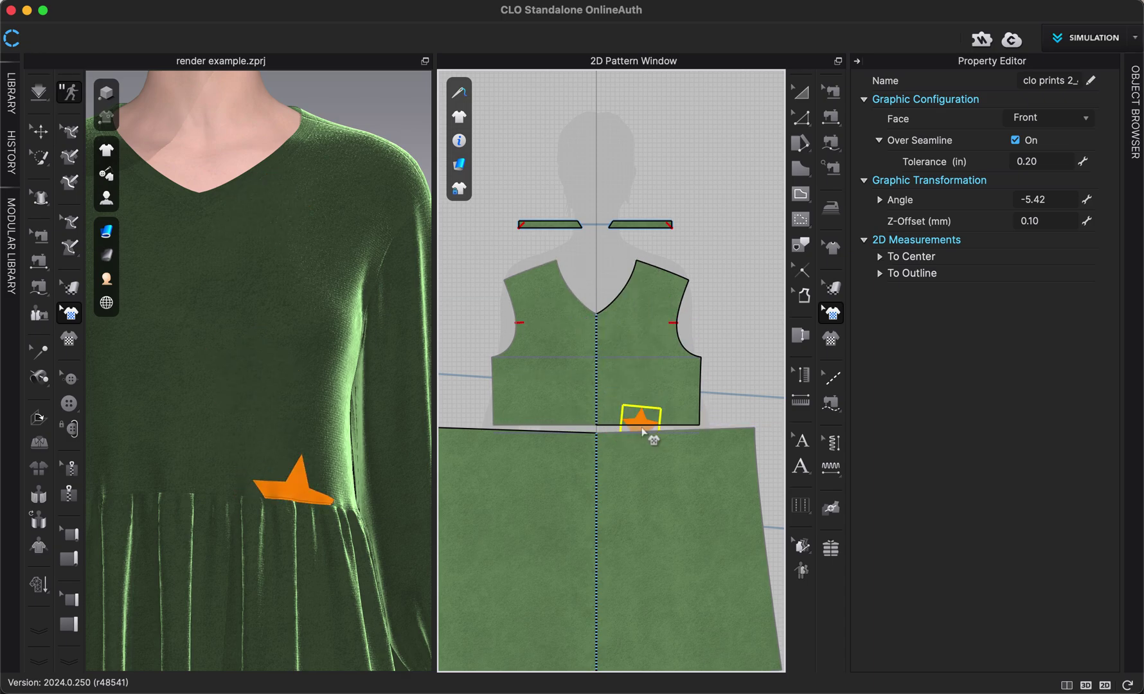
click(1015, 141)
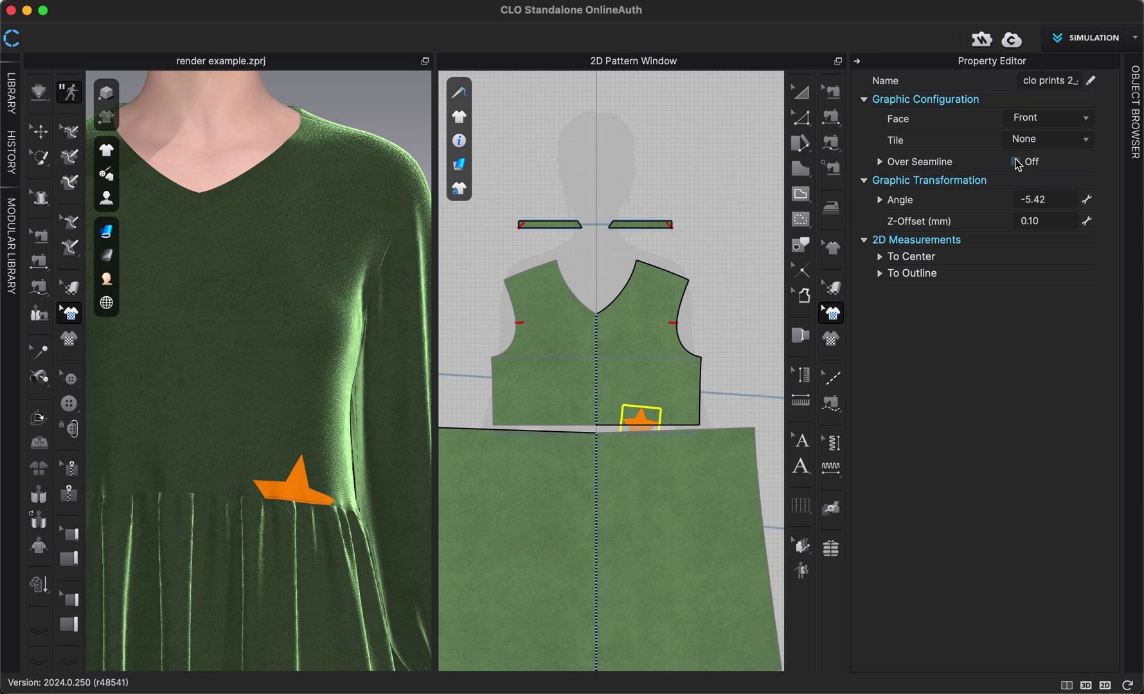
click(1015, 162)
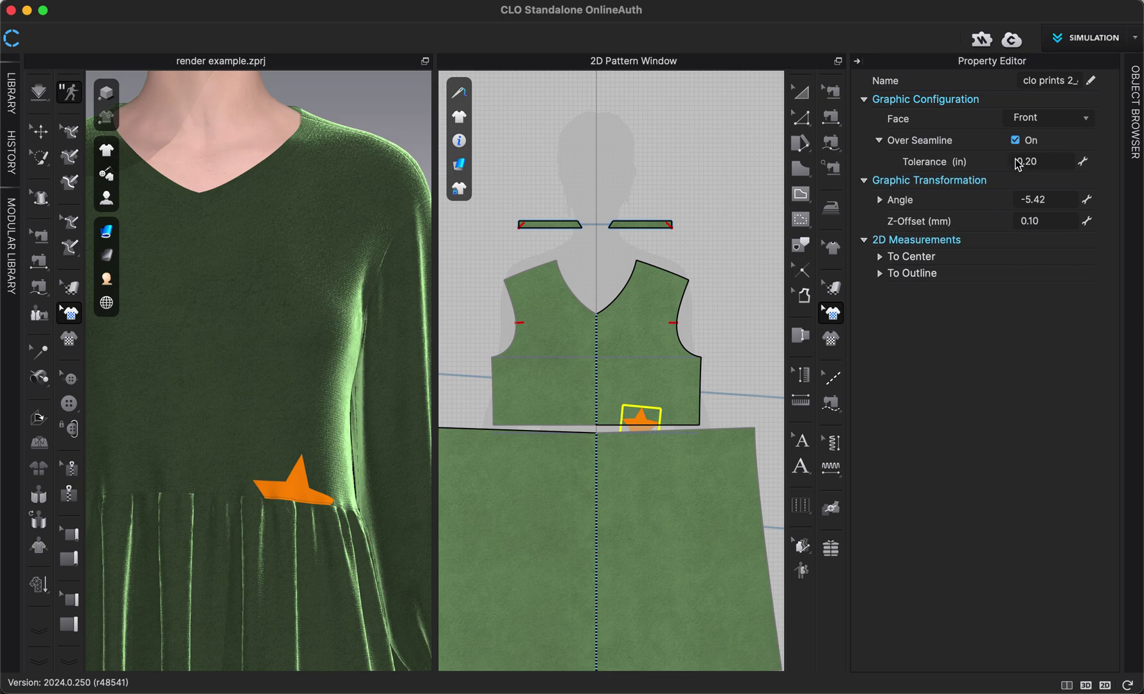
Compare Over Seamline at the armhole and gathered waist seams by moving the star between them and re-toggling the option.
scroll(388, 510, down, 3)
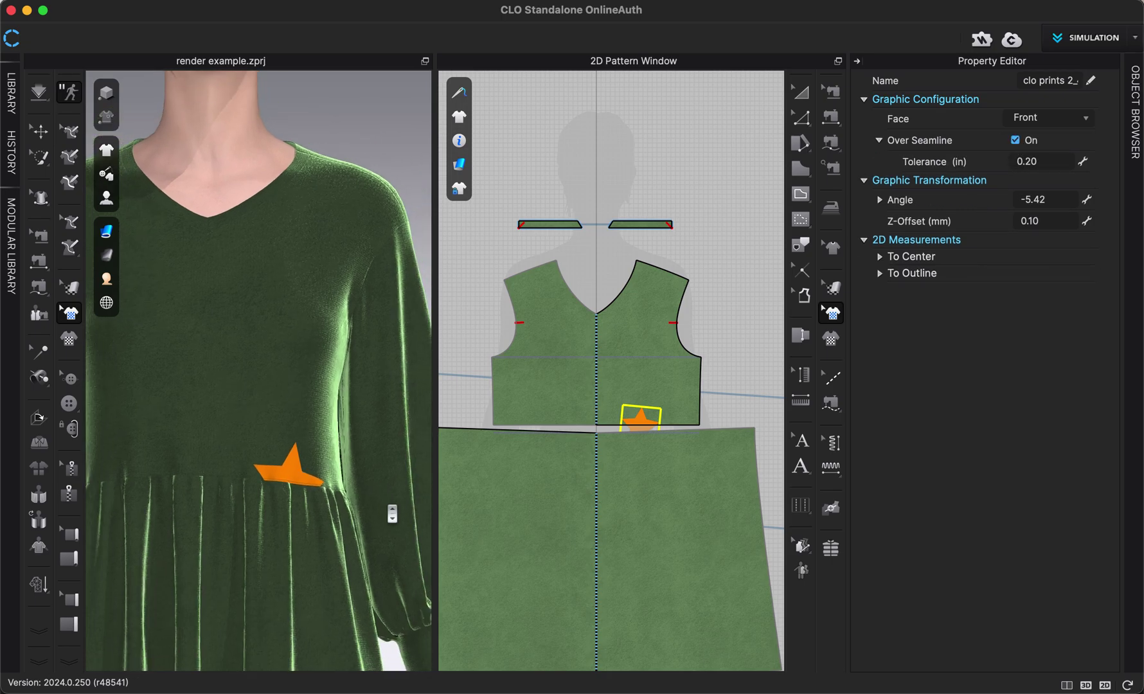
drag(639, 421, 675, 329)
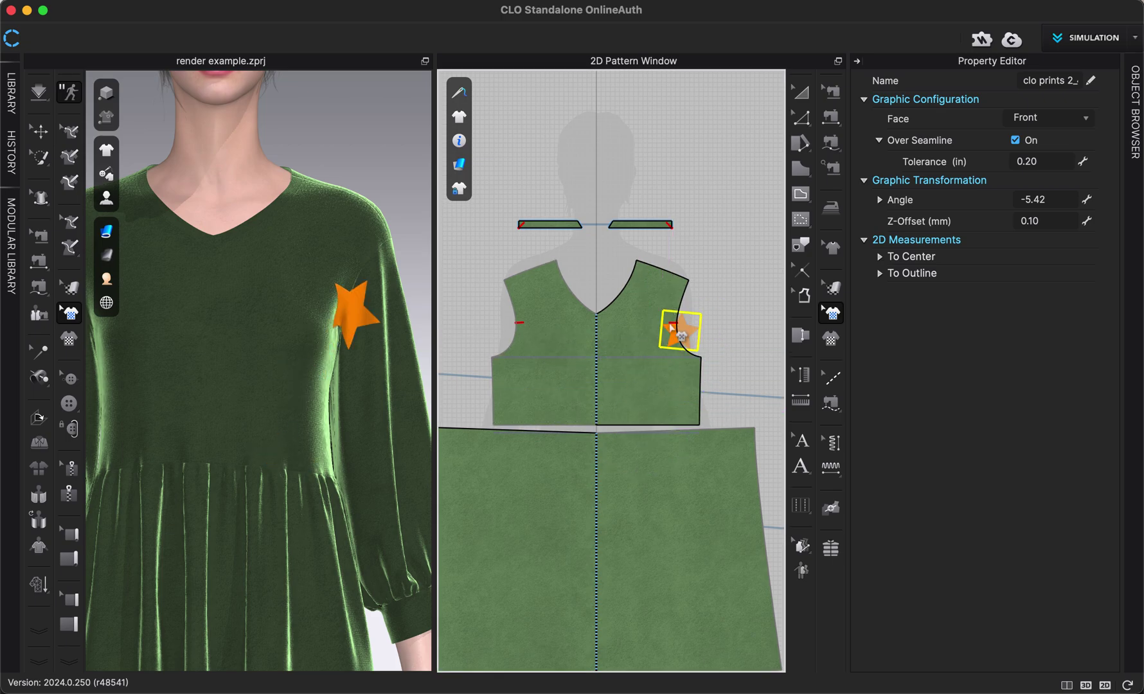
drag(671, 328, 645, 441)
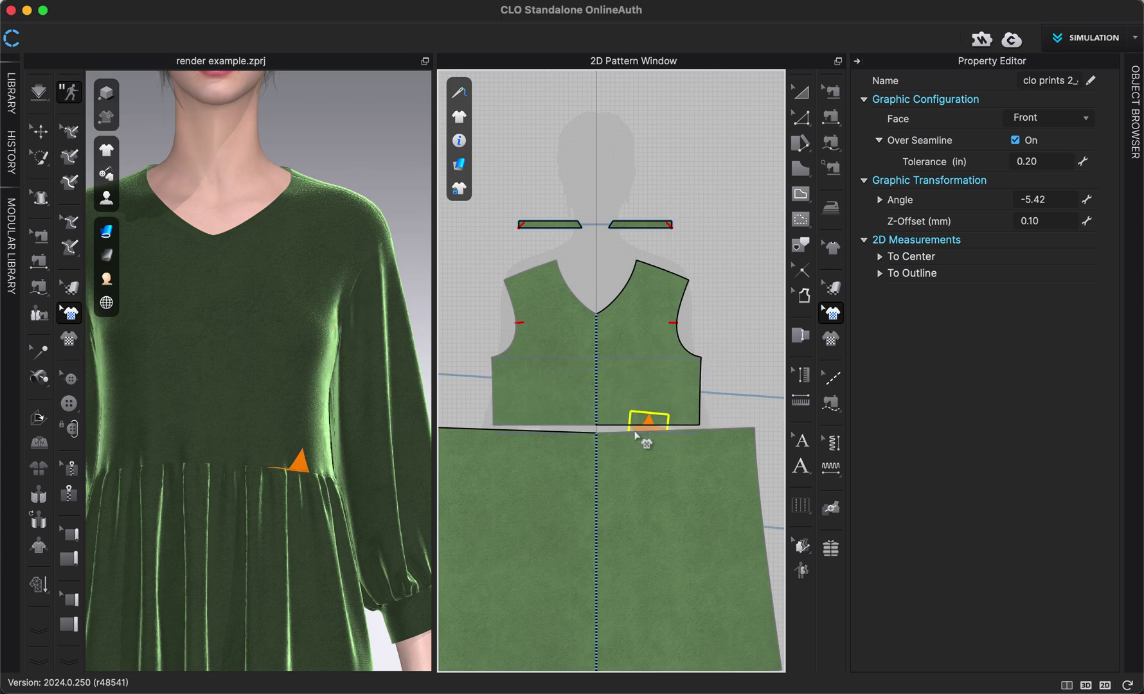
click(1016, 140)
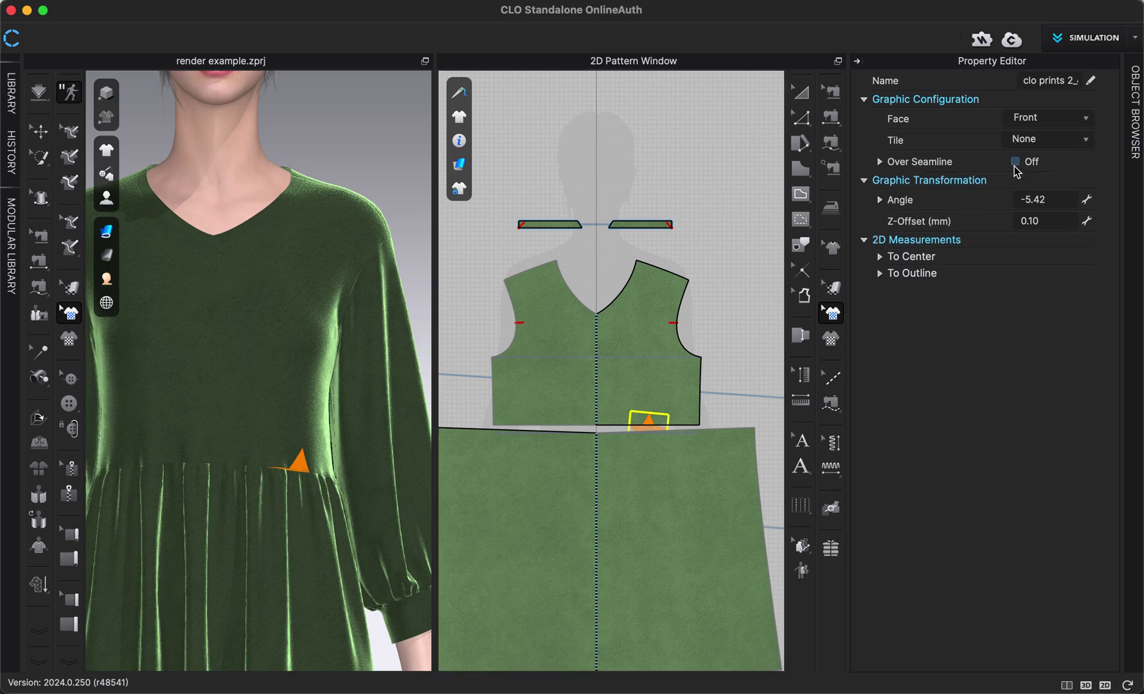
click(1015, 162)
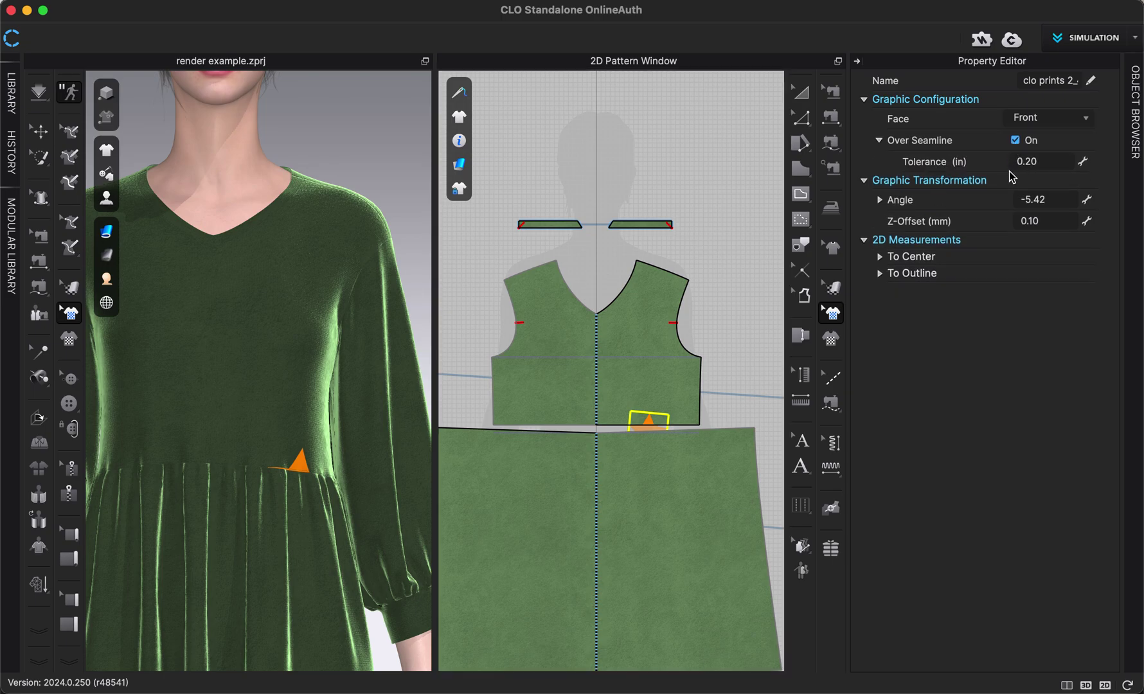
Move the star onto the upper chest of the front bodice, clear of the seams, and keep it selected.
drag(634, 421, 650, 296)
click(721, 191)
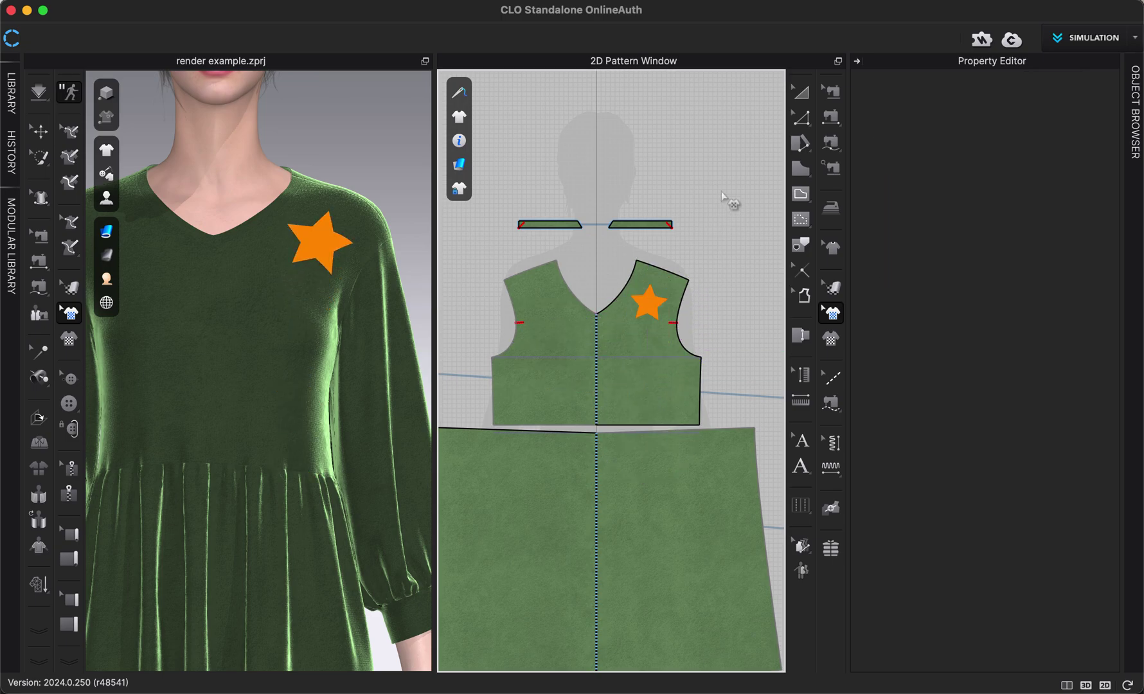
click(644, 310)
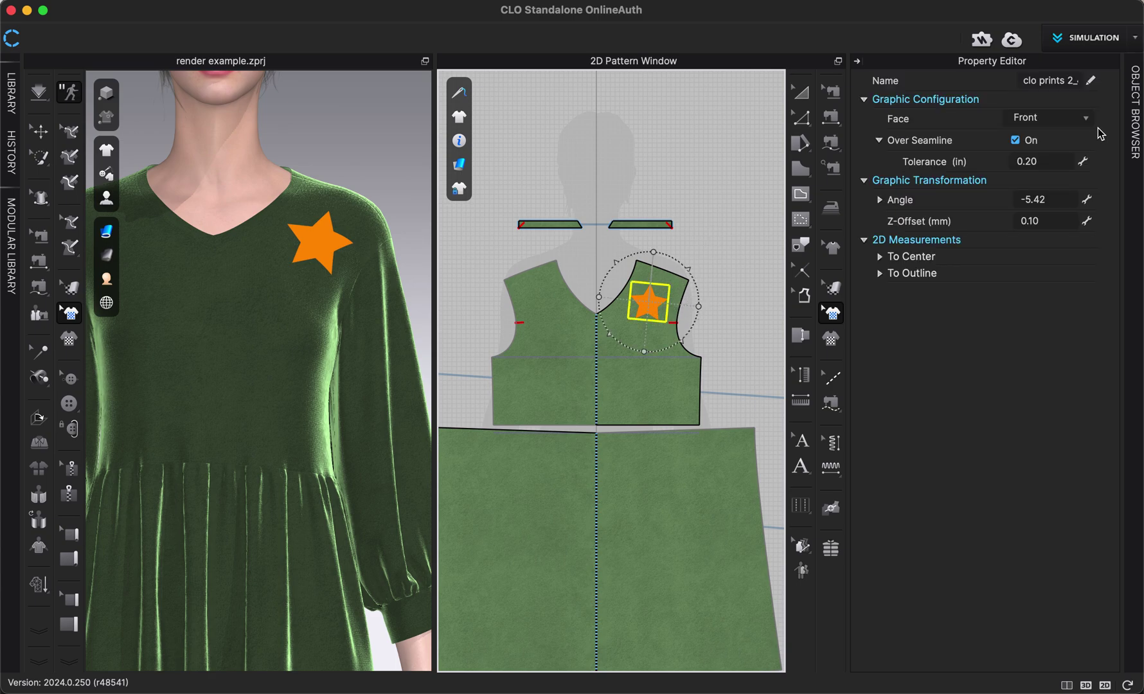
Select the clo prints 2_4 graphic in the Object Browser and bring up its material properties.
click(1133, 132)
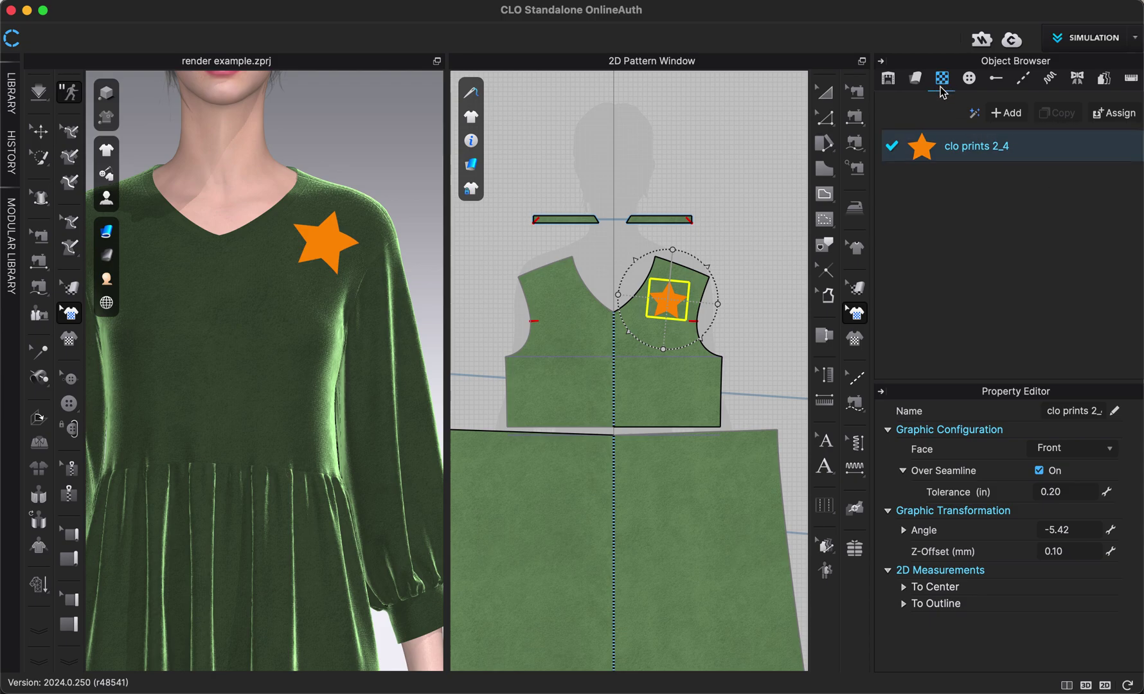
click(1049, 147)
click(943, 187)
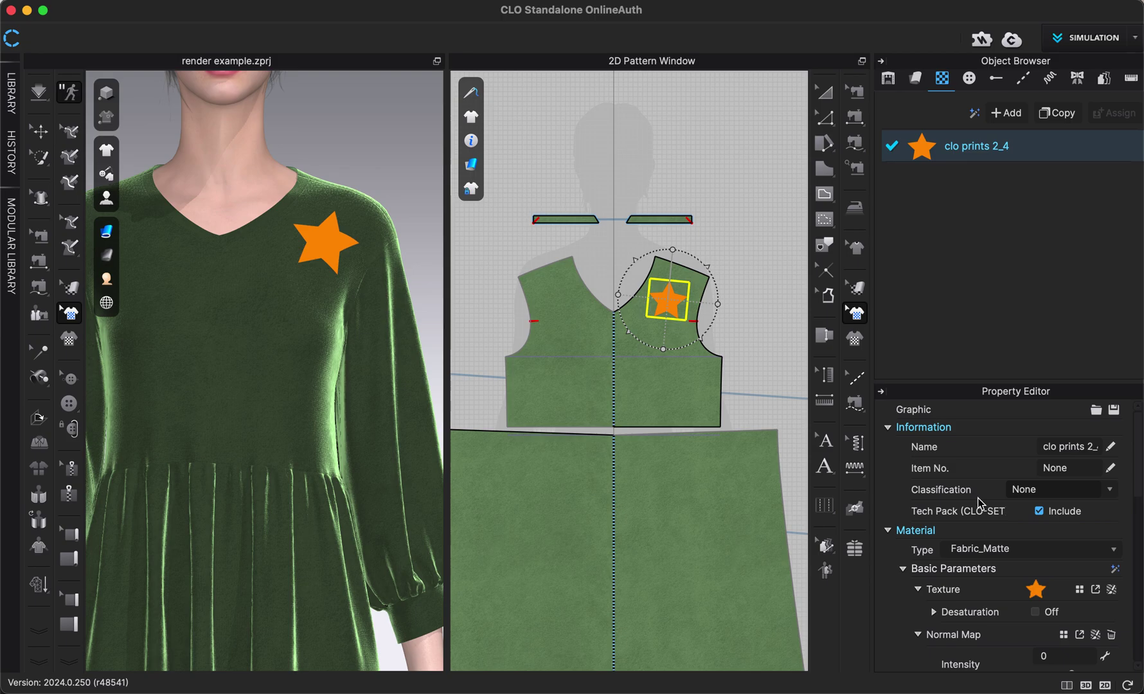
scroll(952, 550, down, 2)
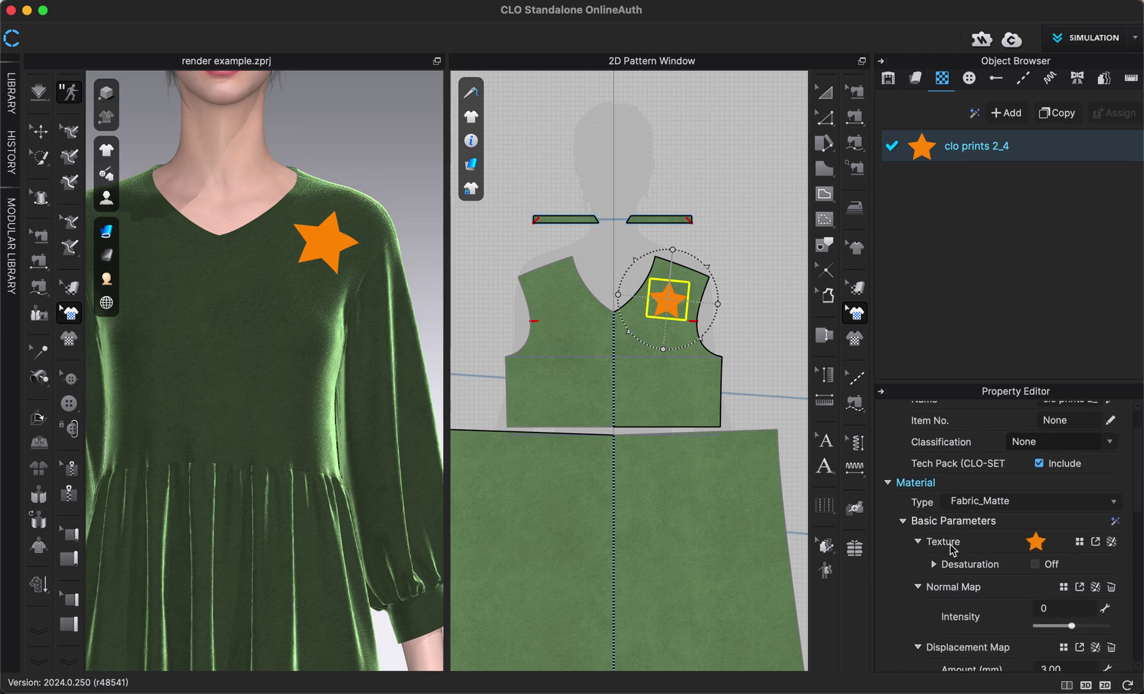
scroll(953, 549, down, 2)
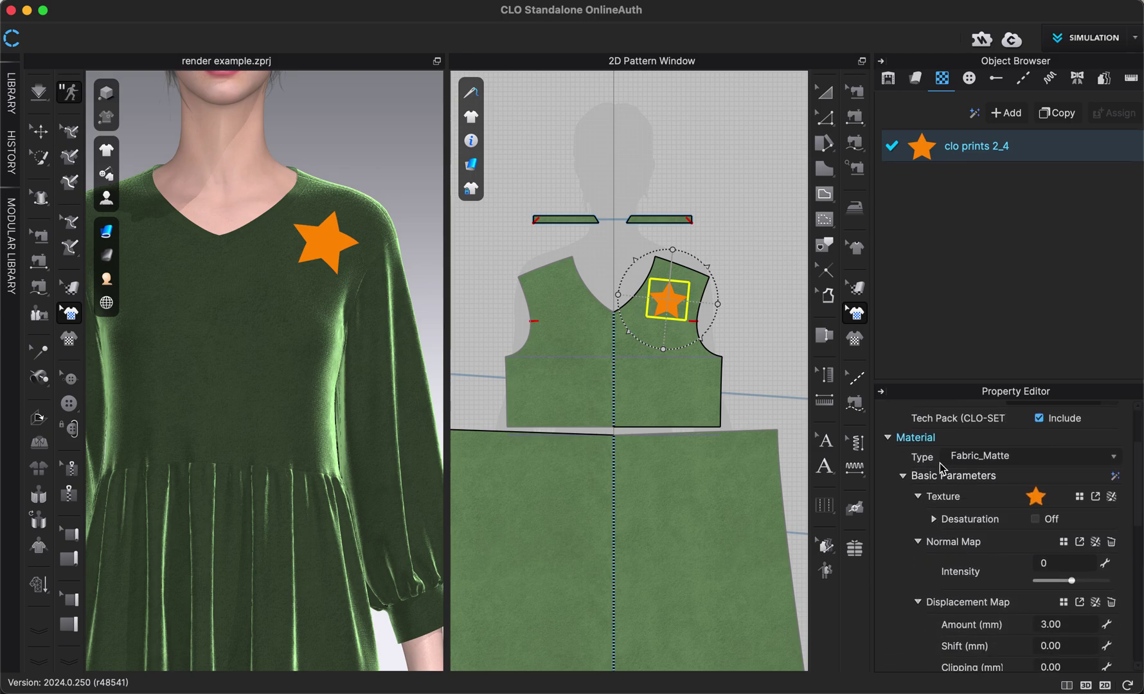
Set the star graphic's material type to Plastic.
click(975, 458)
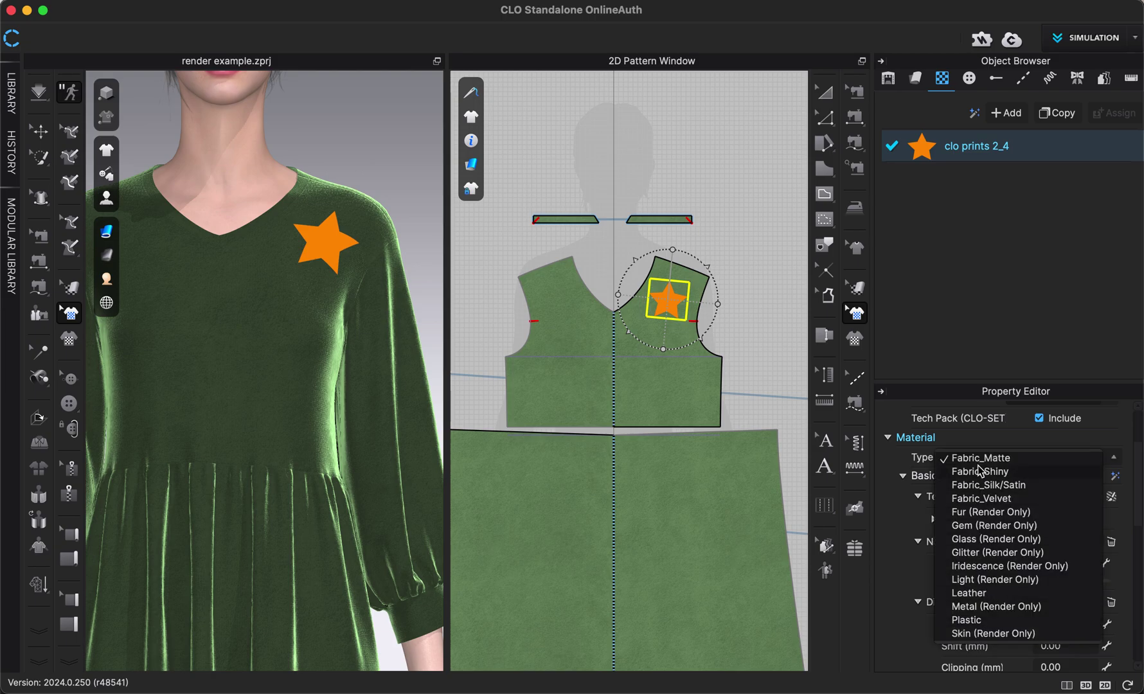
click(972, 440)
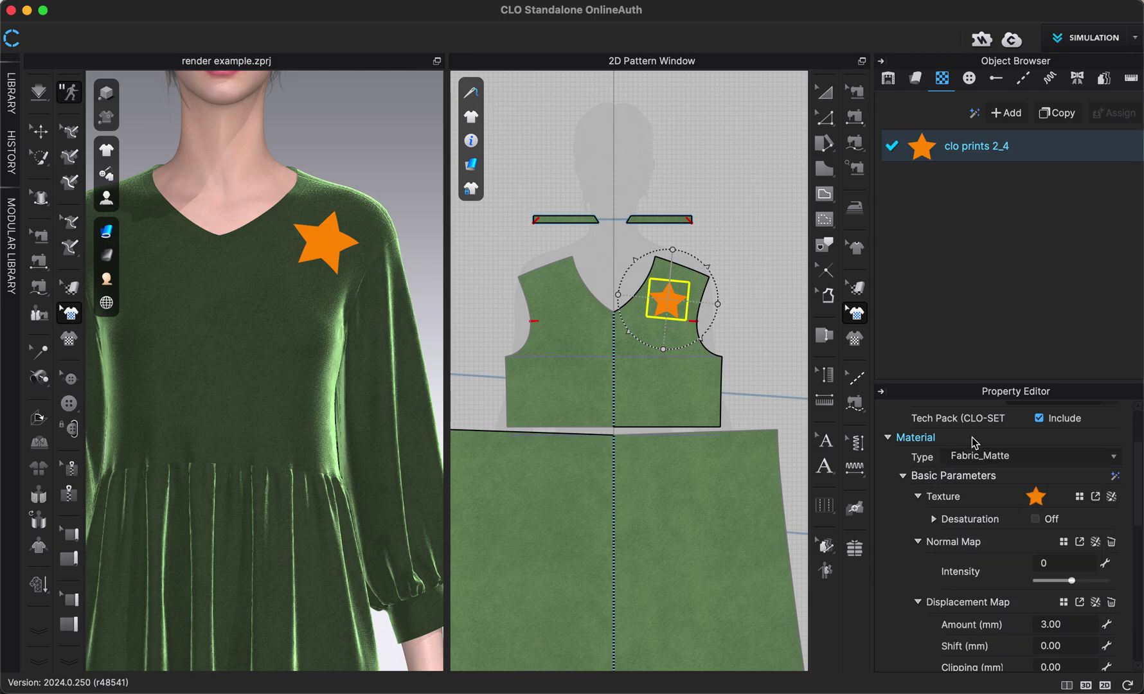
click(962, 457)
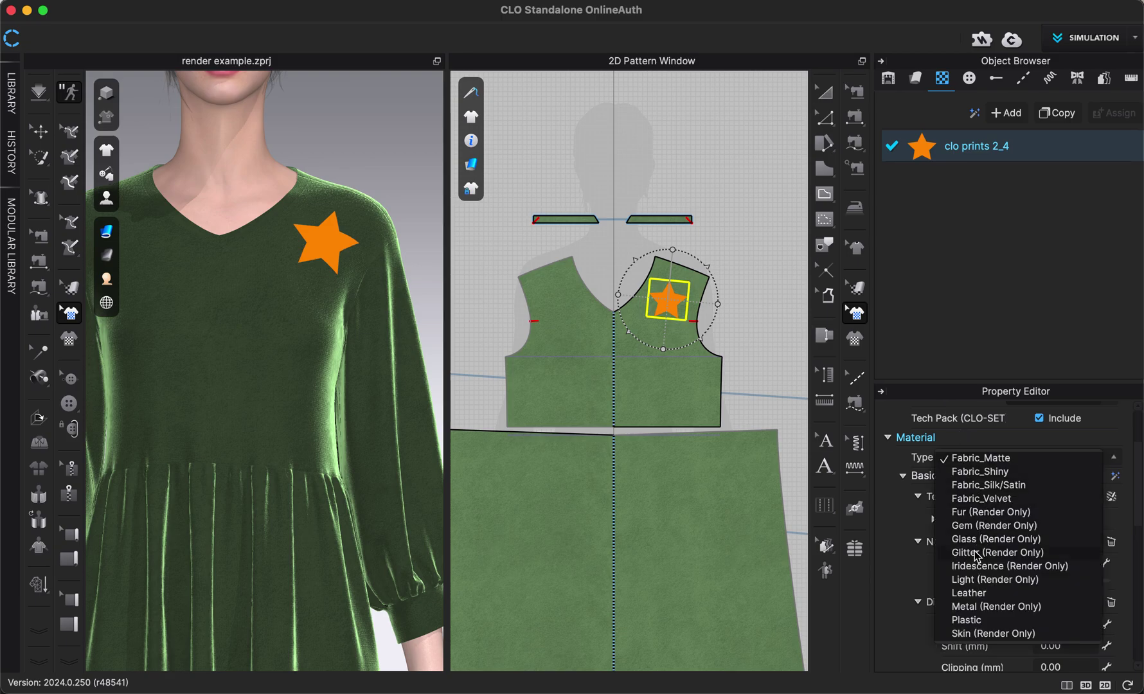
click(967, 620)
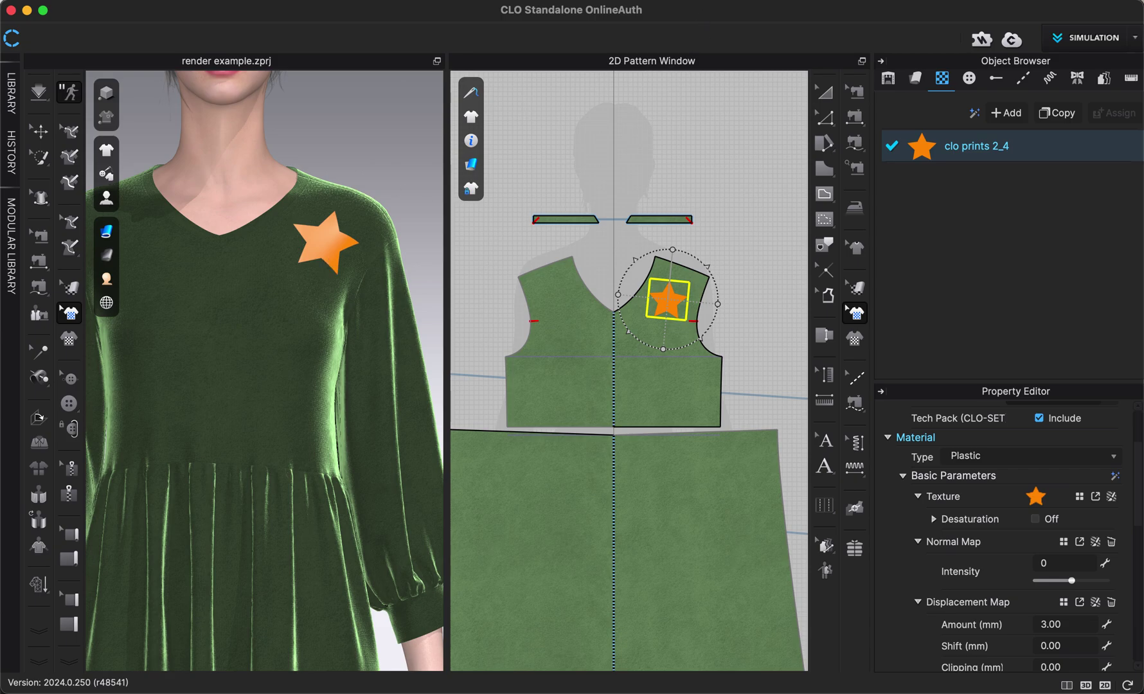
Open the Render window, start an interactive render and frame the view closely on the star and shoulder.
click(705, 9)
click(703, 11)
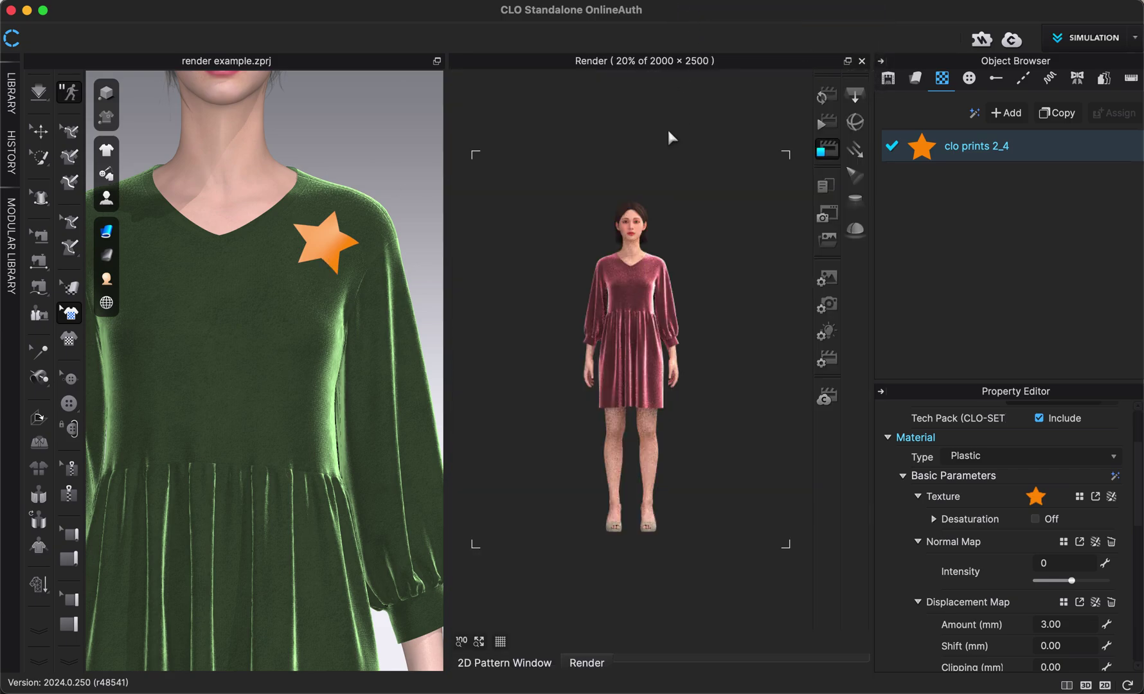
click(823, 95)
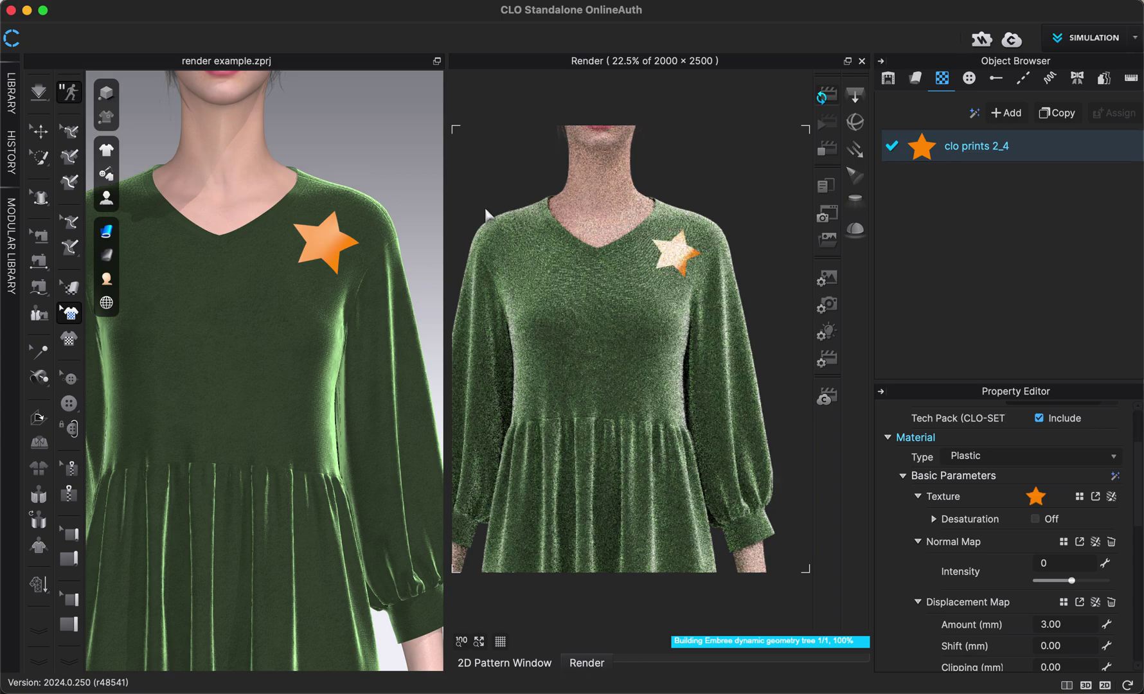
scroll(332, 255, up, 3)
middle_drag(354, 225, 274, 343)
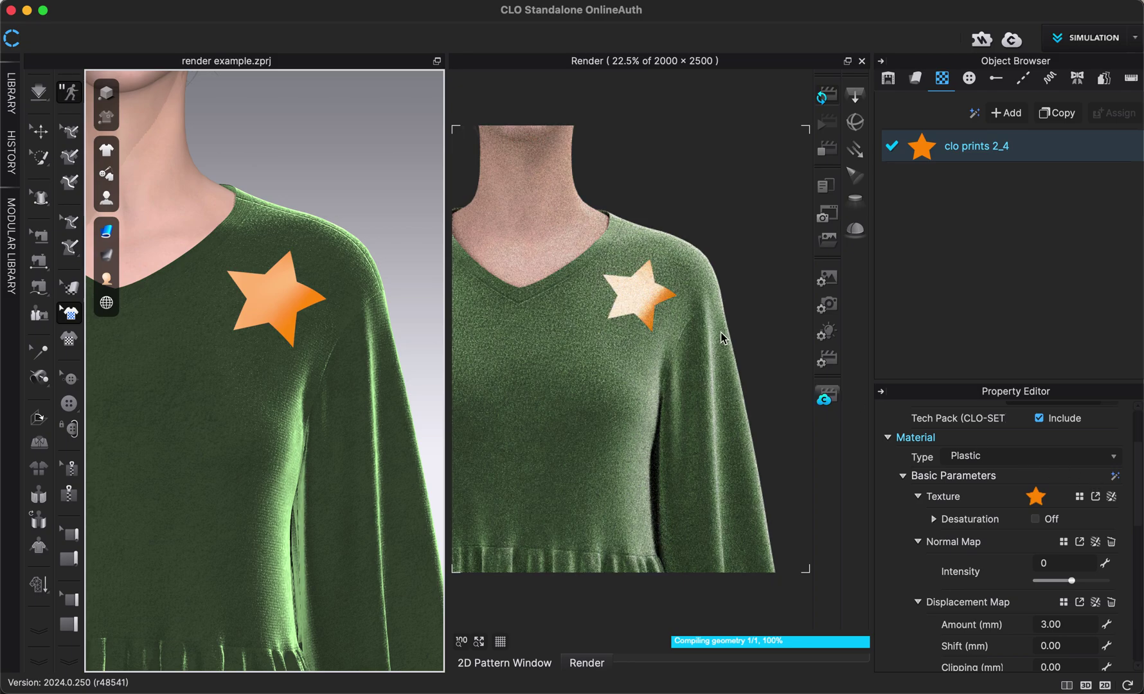
Try the Fabric_Silk/Satin and Glitter (Render Only) material types on the star graphic in the render.
click(1115, 460)
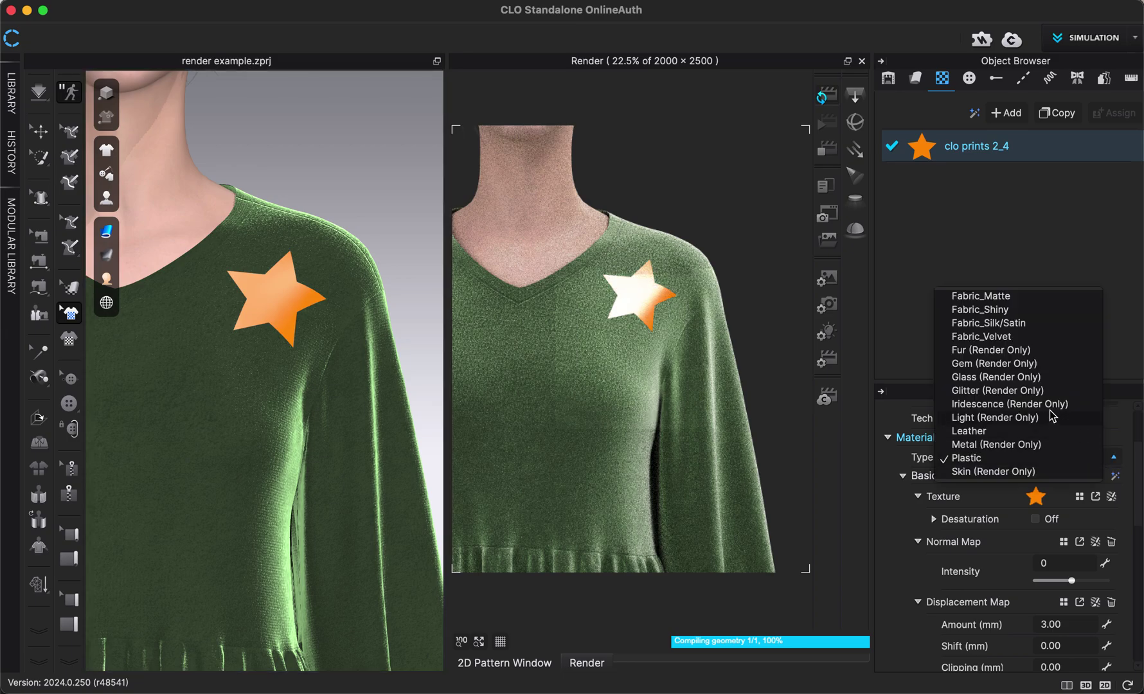
click(991, 323)
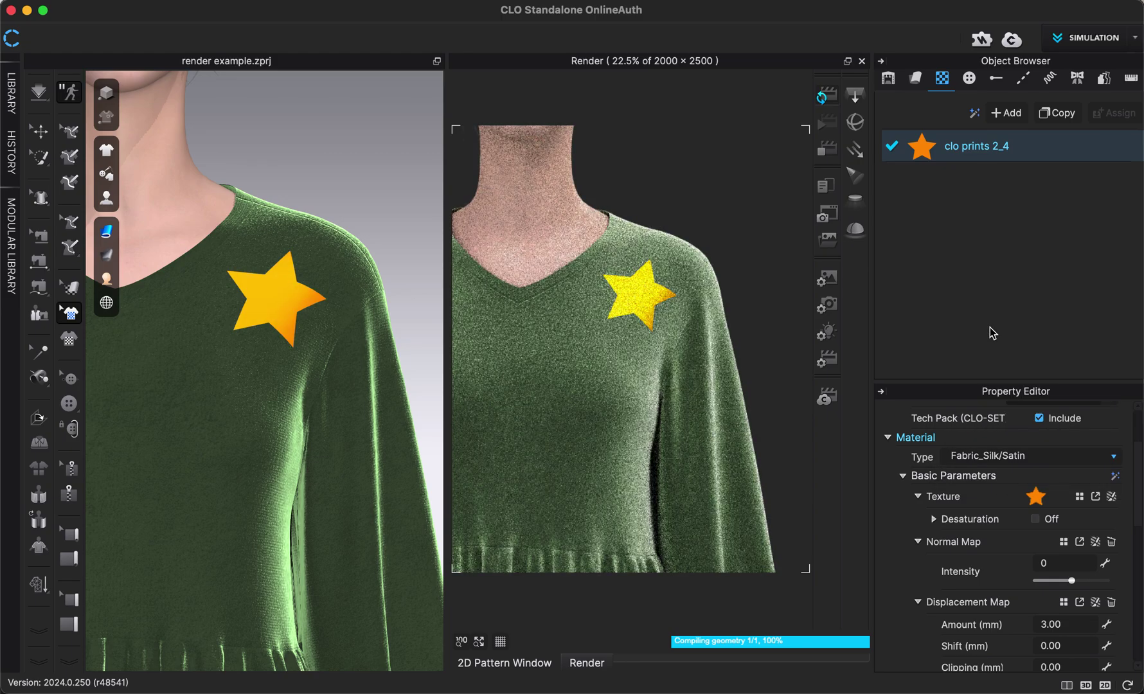
click(1114, 457)
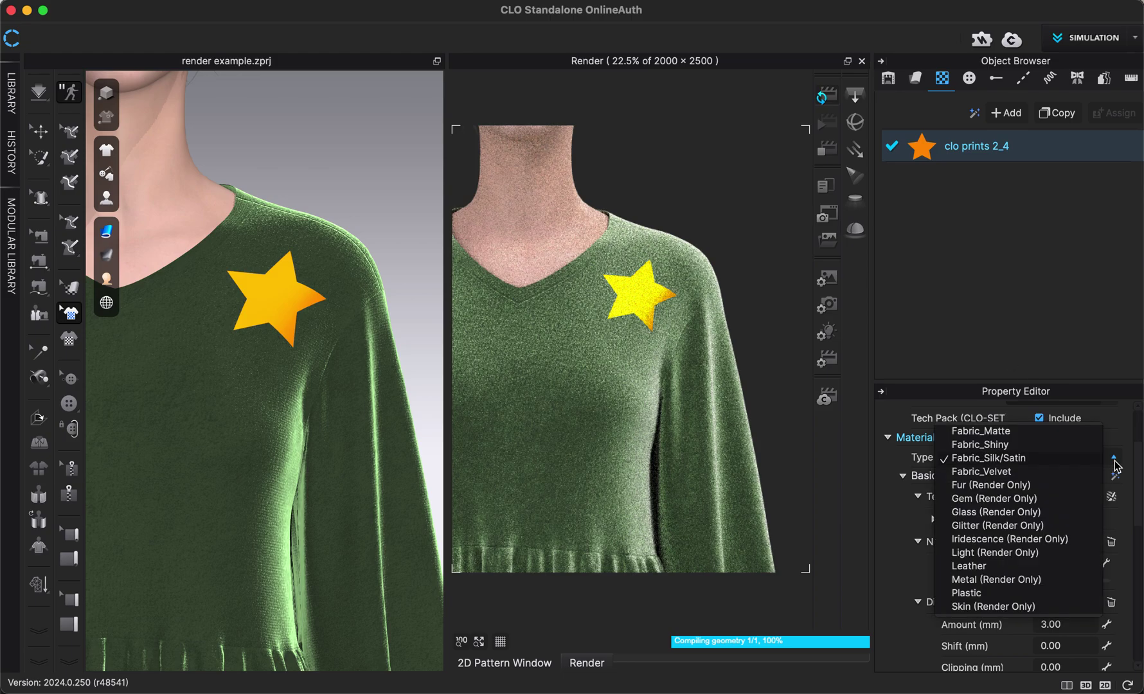
click(976, 526)
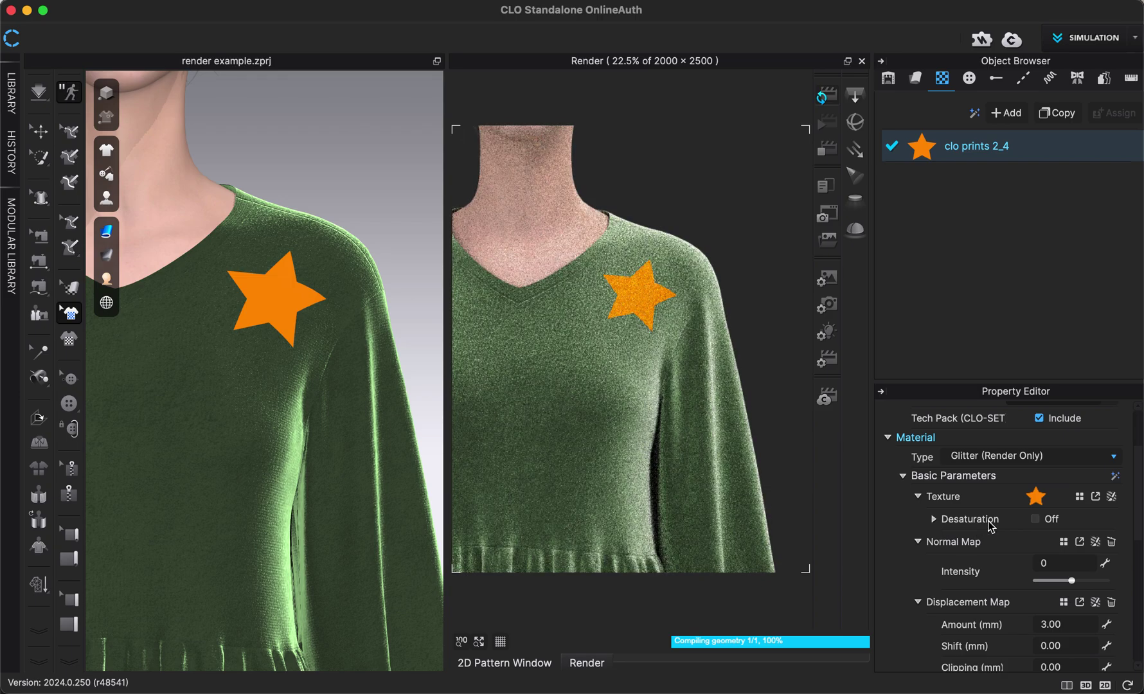
Set the star graphic's material type to Iridescence (Render Only).
click(1113, 463)
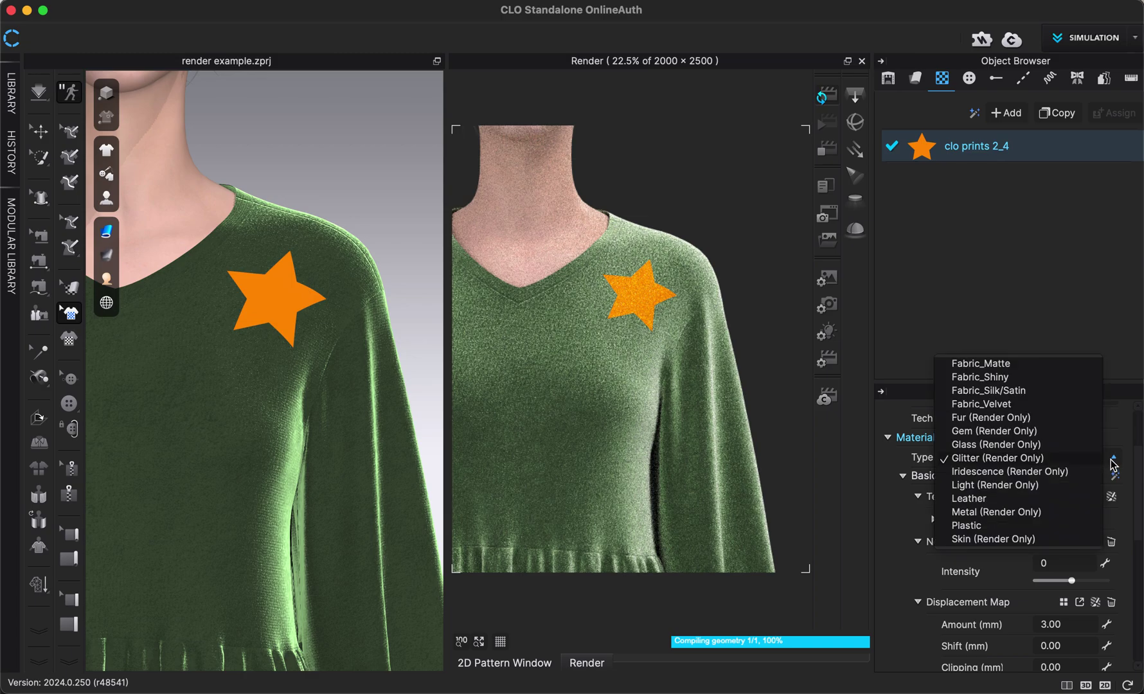
click(1068, 477)
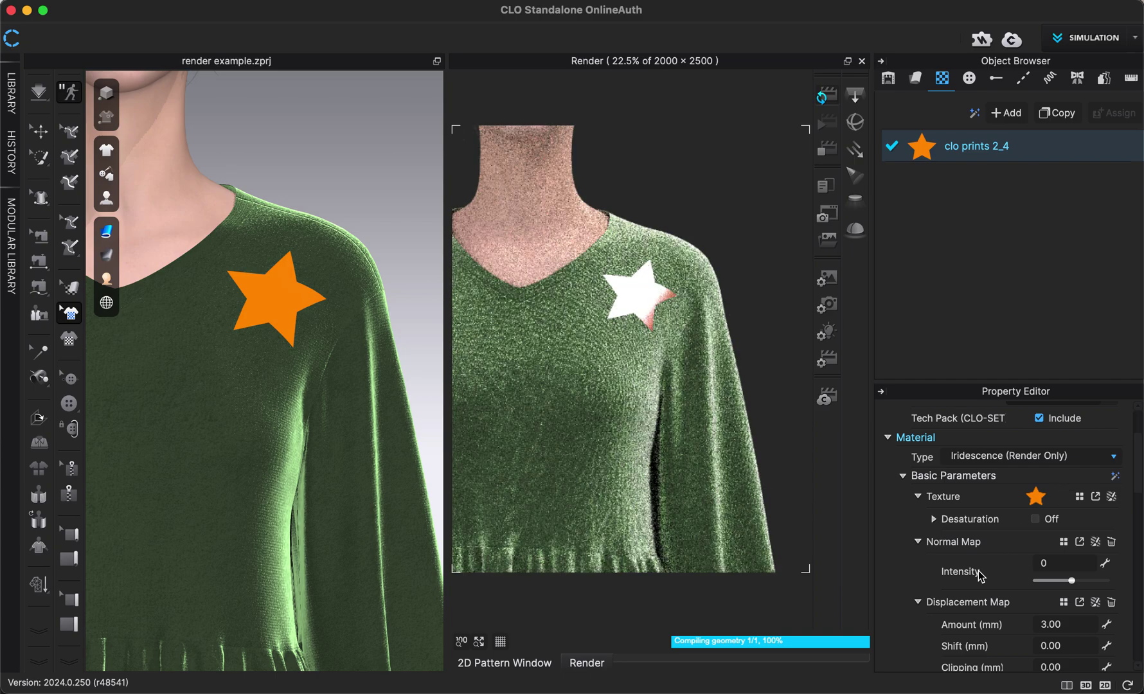
Turn the star texture's Desaturation on and back off.
scroll(980, 574, down, 1)
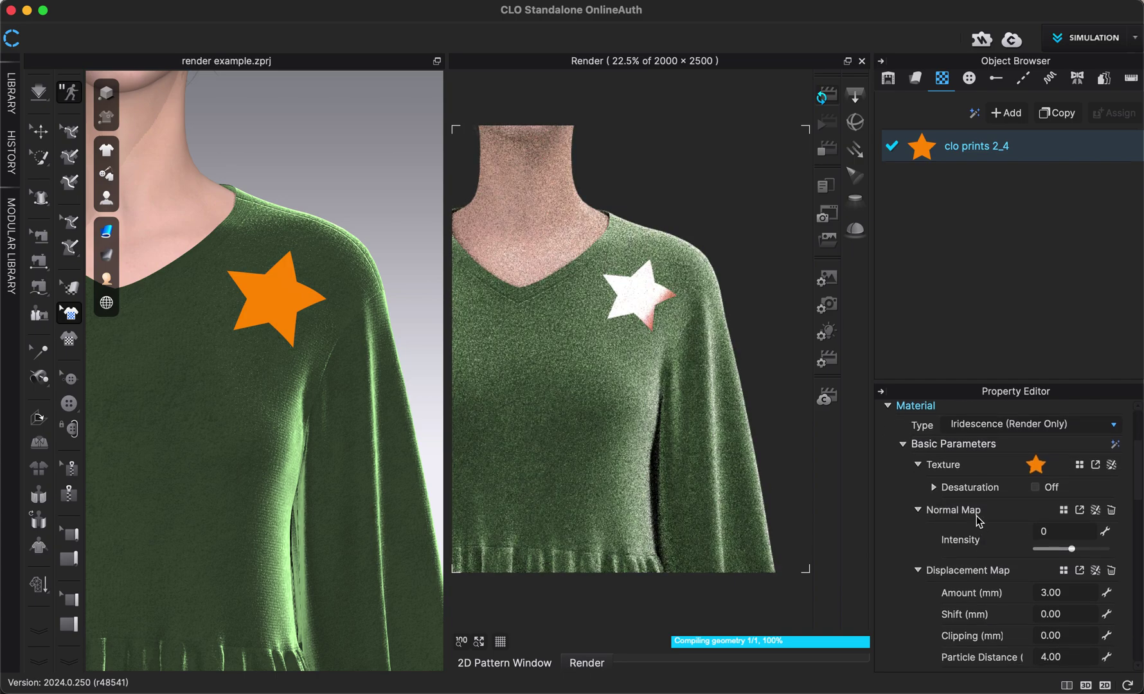
scroll(996, 513, down, 3)
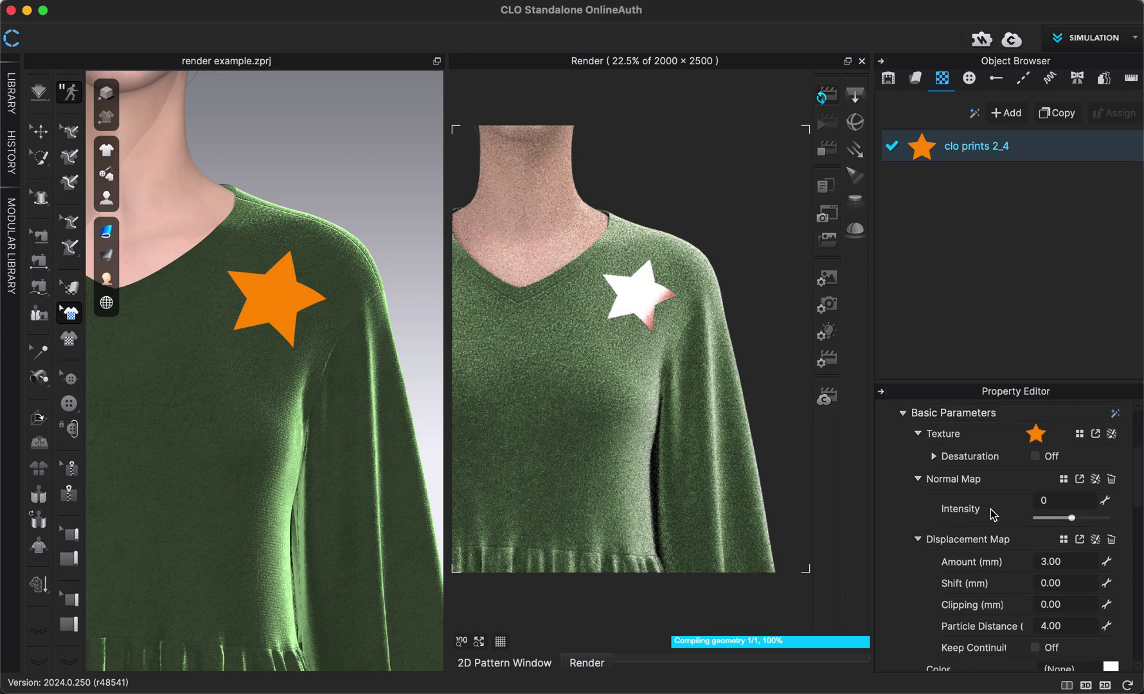
scroll(991, 512, up, 3)
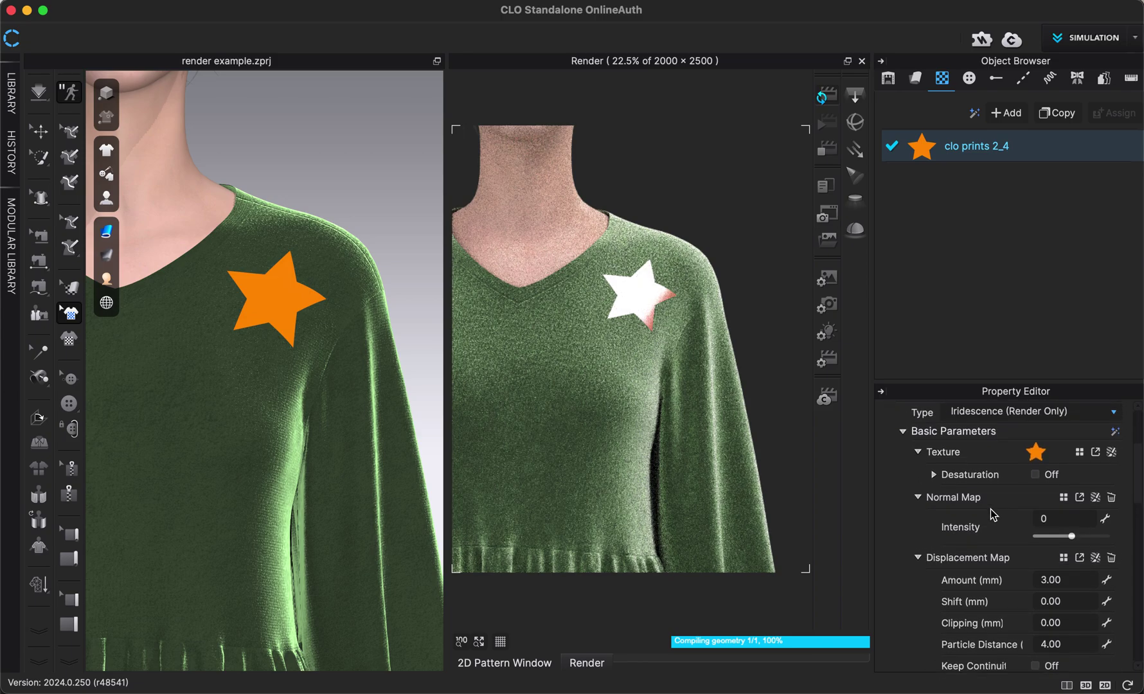
click(1035, 487)
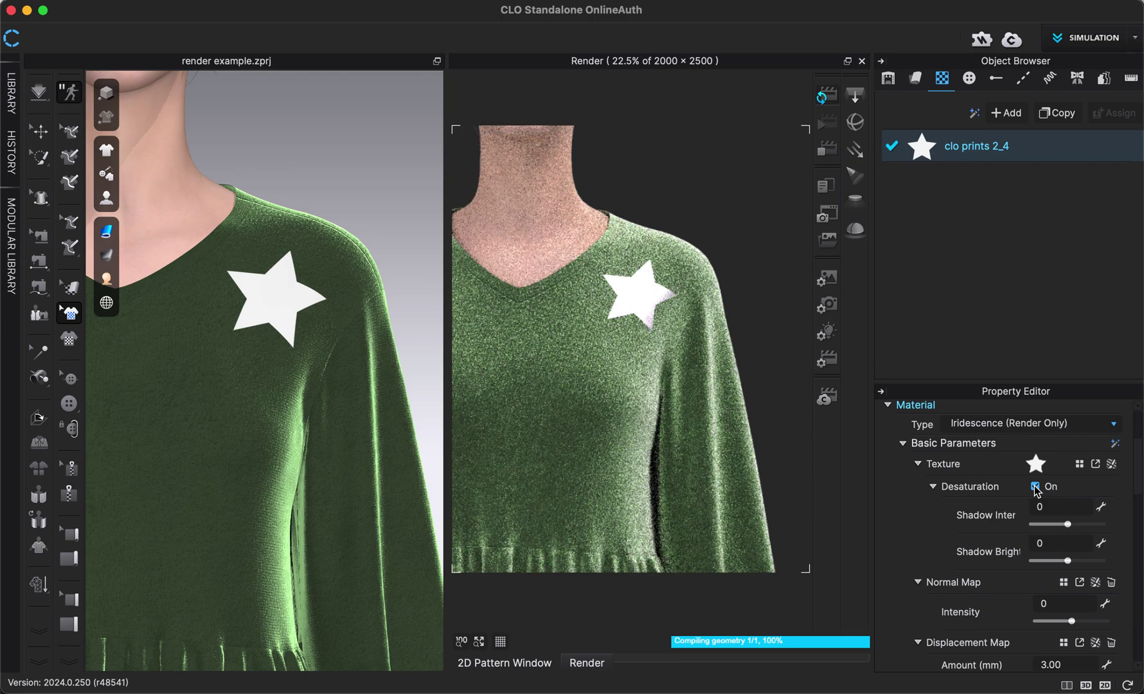
click(1035, 487)
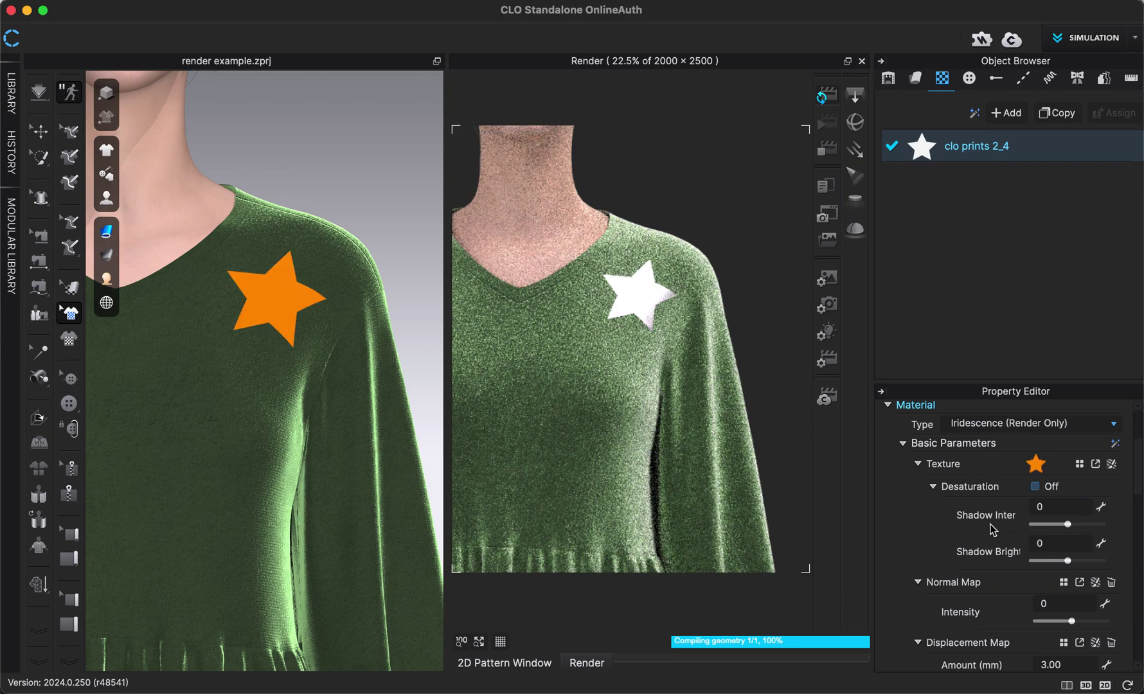
Set the star graphic's material colour to the crimson PANTONE FHI Polyester TSX swatch with RGB 193, 52, 87 and apply it.
scroll(994, 530, down, 6)
scroll(994, 529, down, 1)
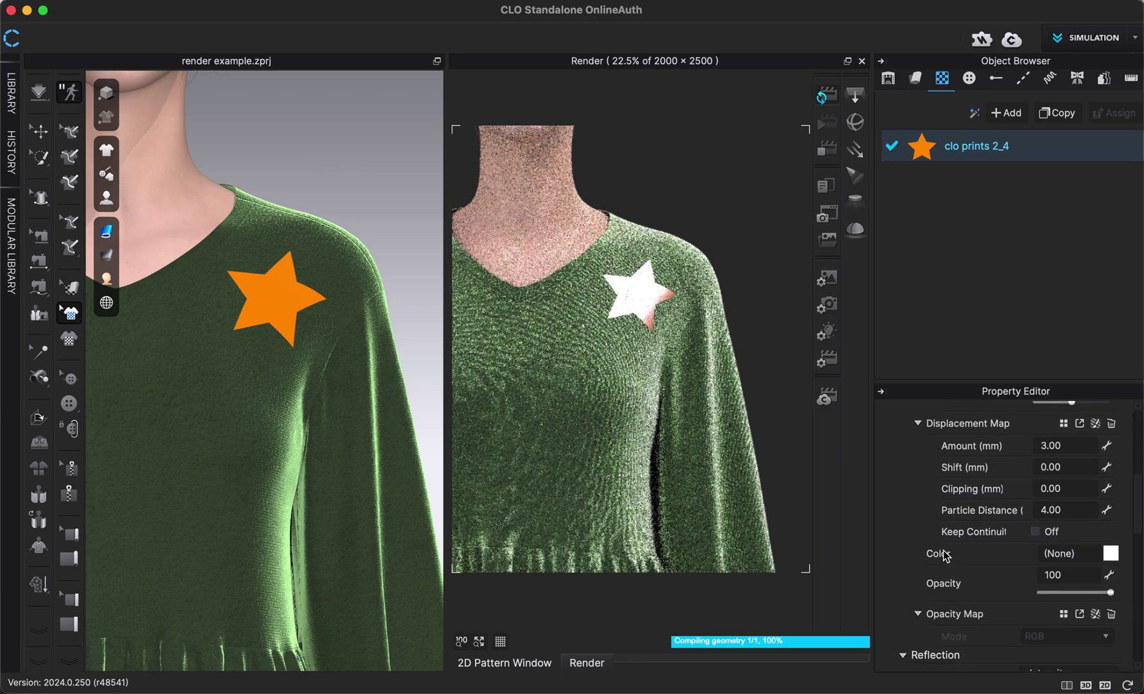
click(1111, 554)
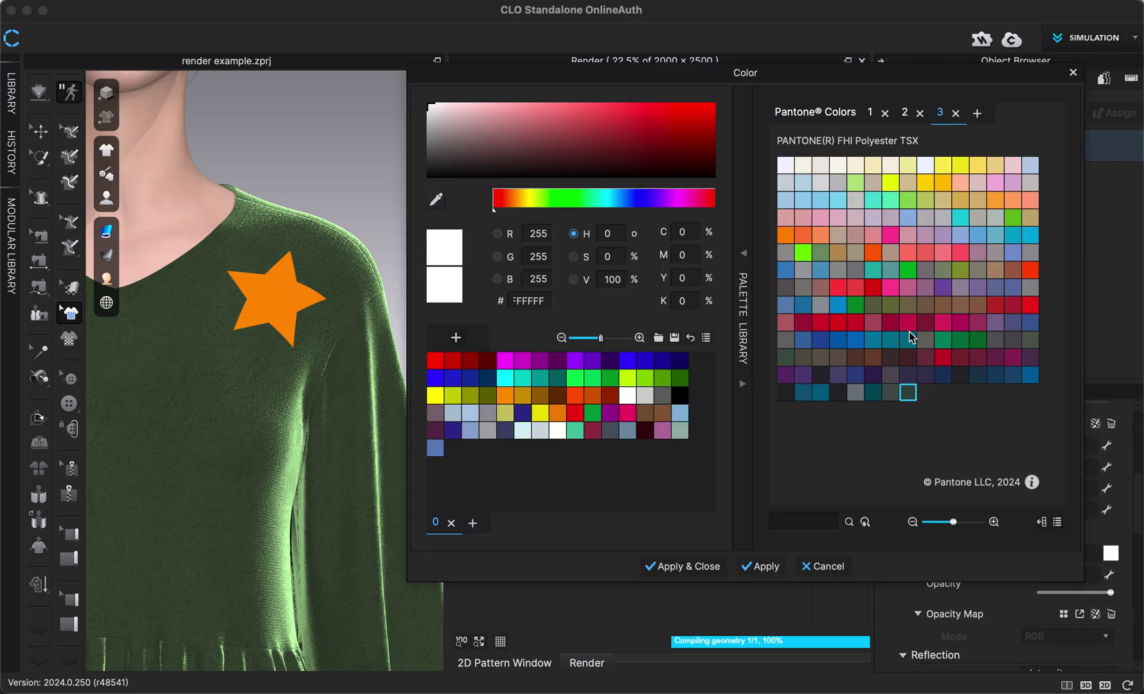
click(906, 324)
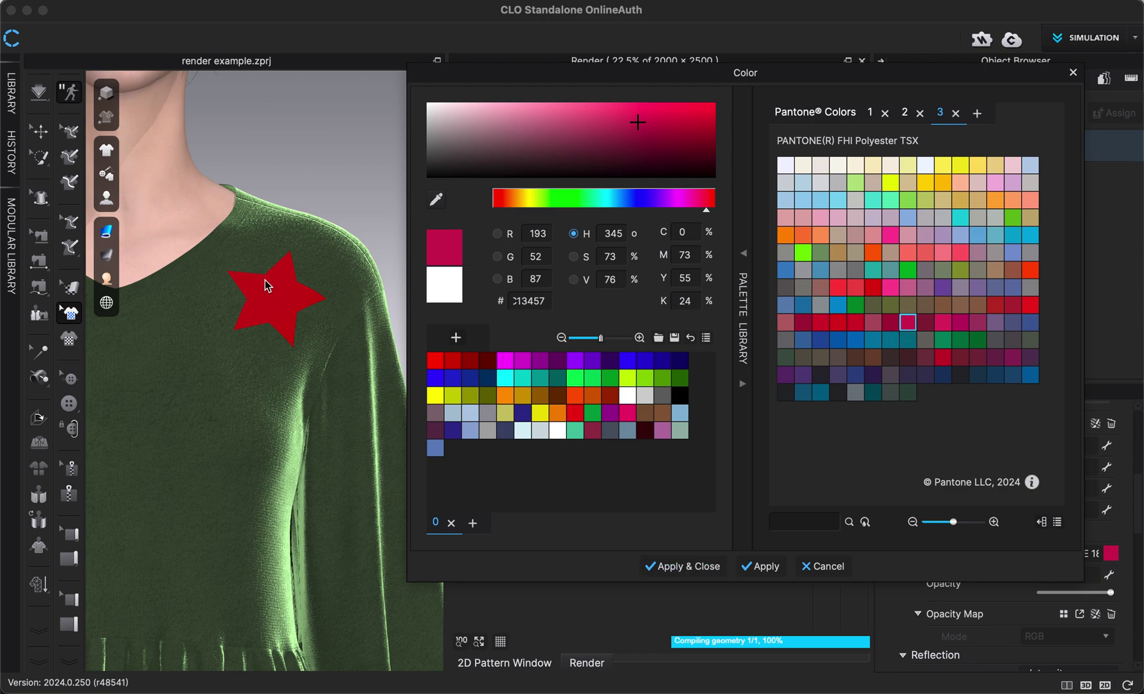
click(705, 567)
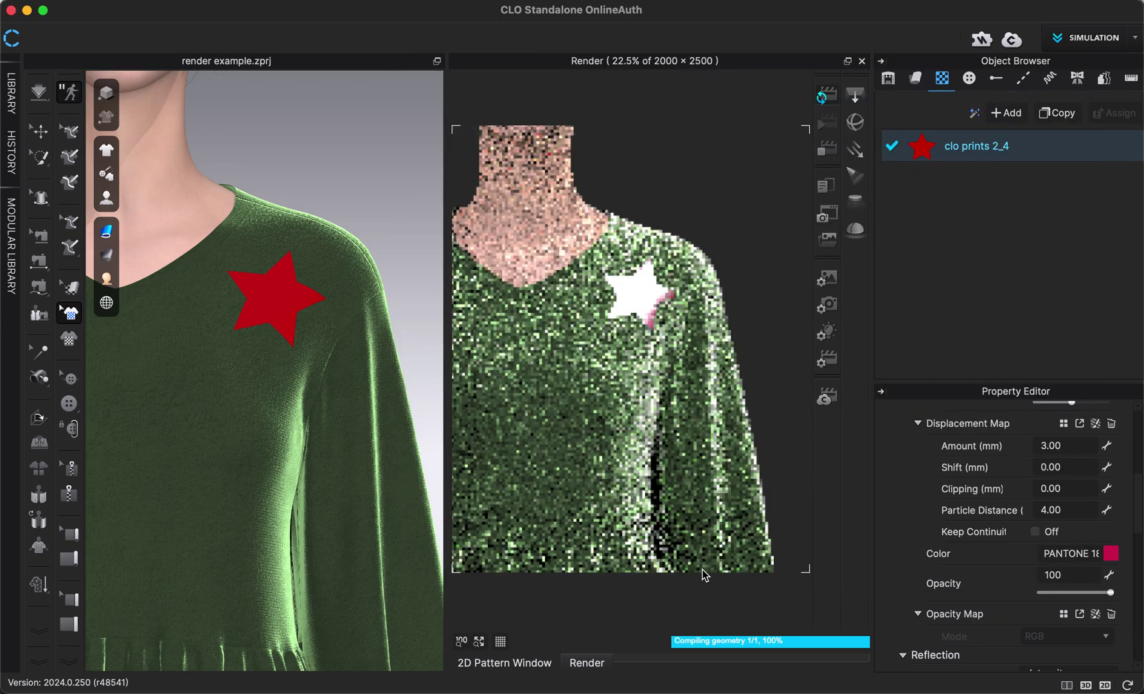
Turn on Desaturation for the star graphic's texture.
scroll(983, 543, up, 3)
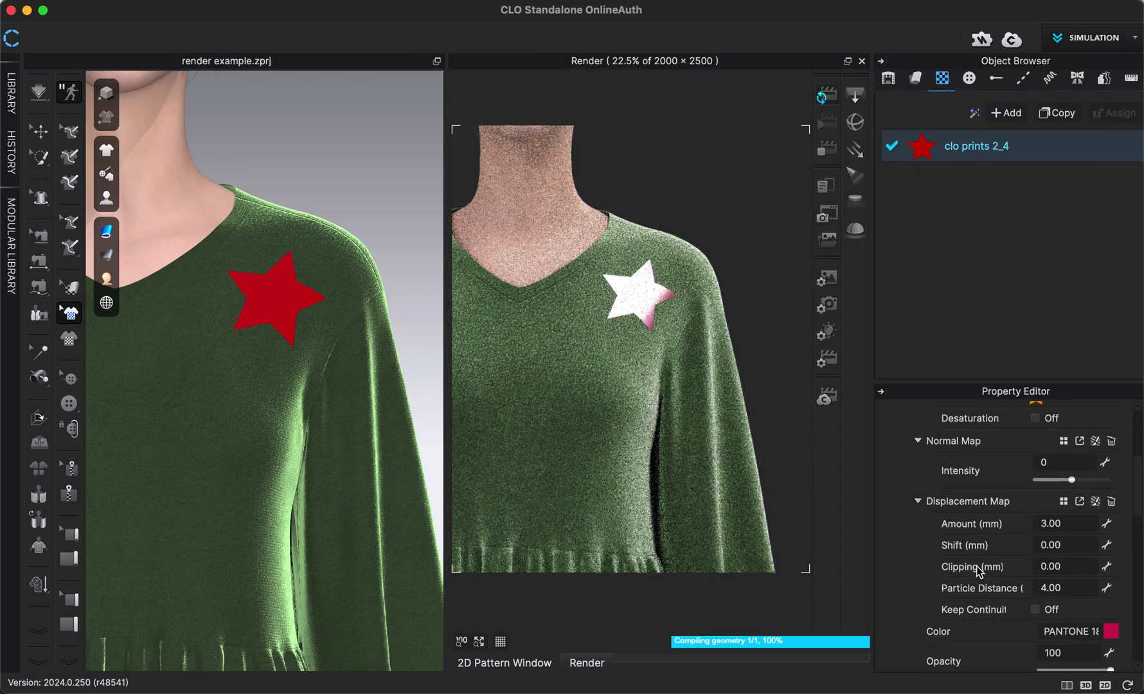
scroll(977, 568, up, 3)
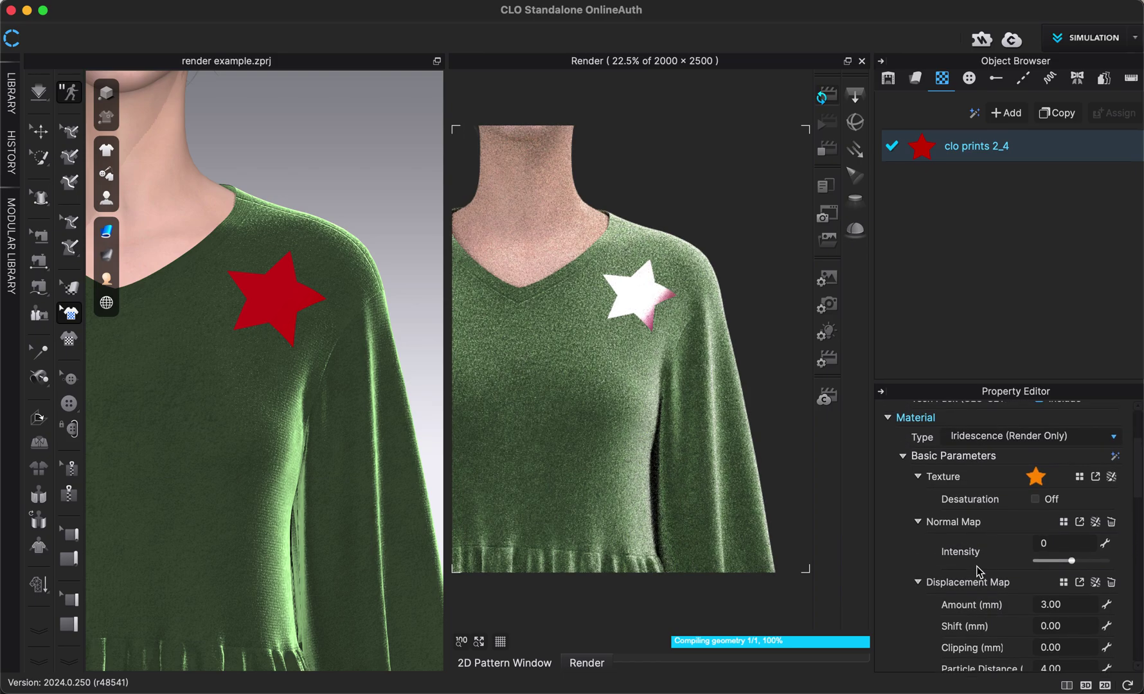
click(1035, 499)
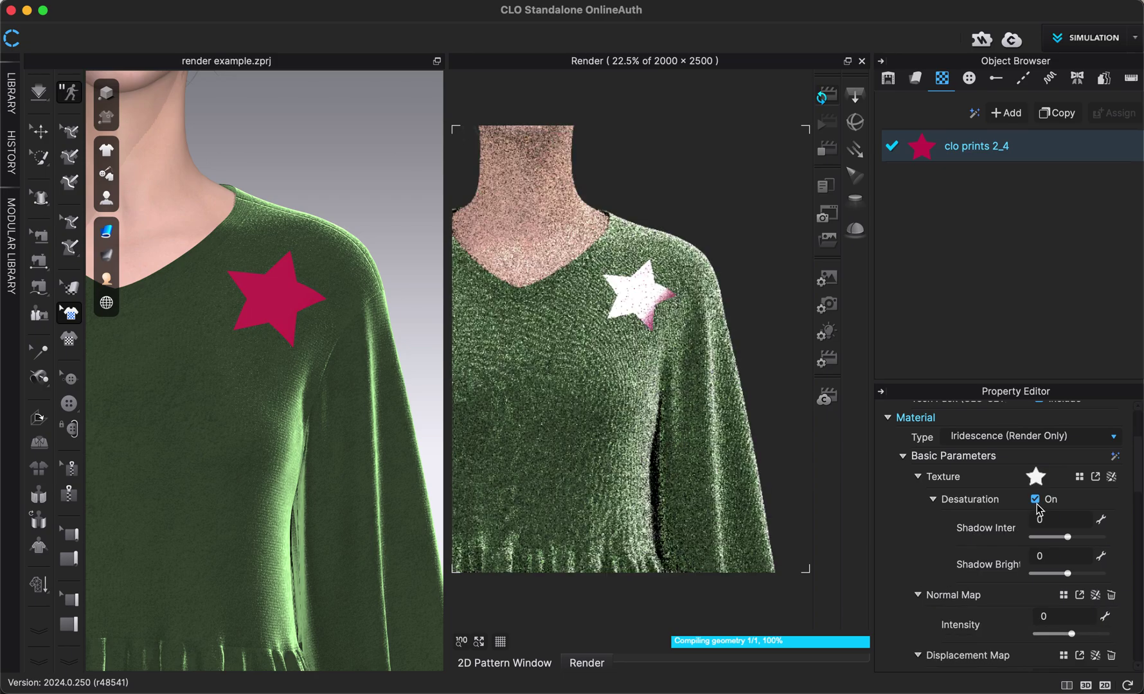
Set the star graphic's material type to Glitter (Render Only) and inspect the star up close in the render.
click(1115, 438)
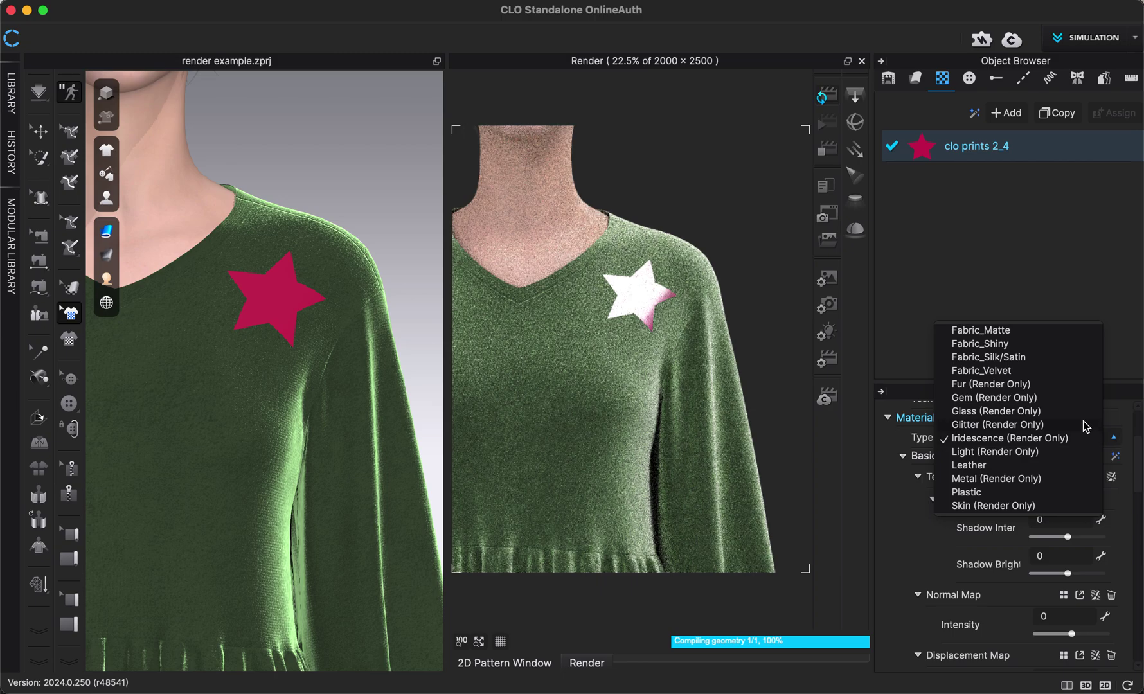
click(987, 425)
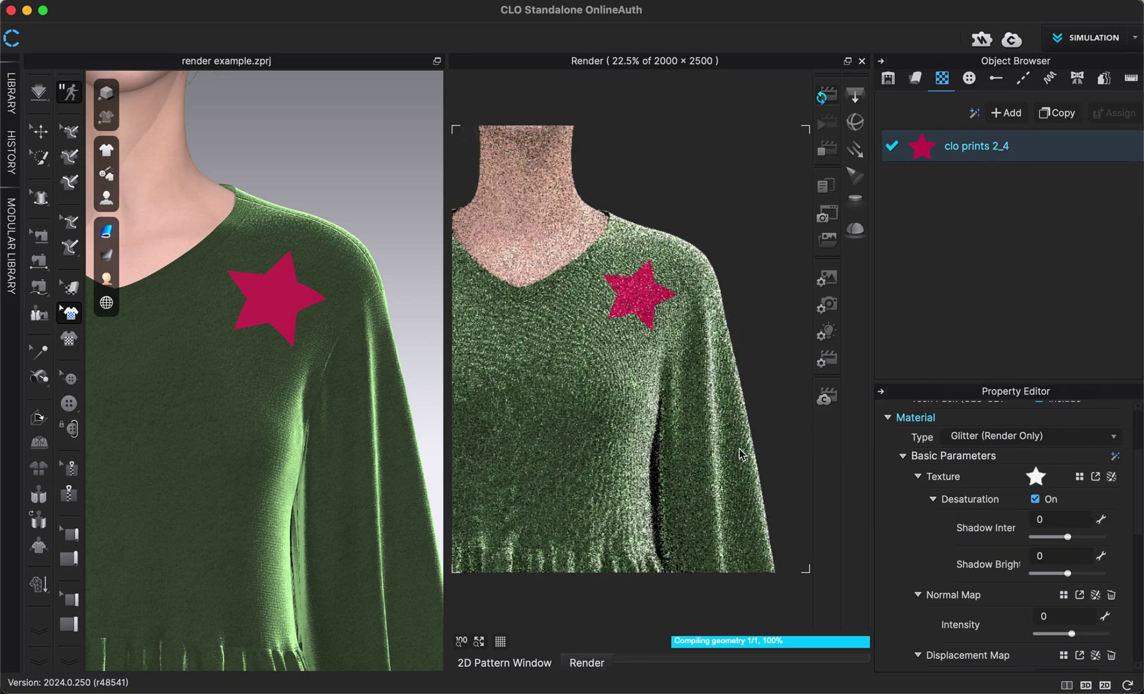
scroll(160, 278, up, 1)
scroll(159, 278, up, 2)
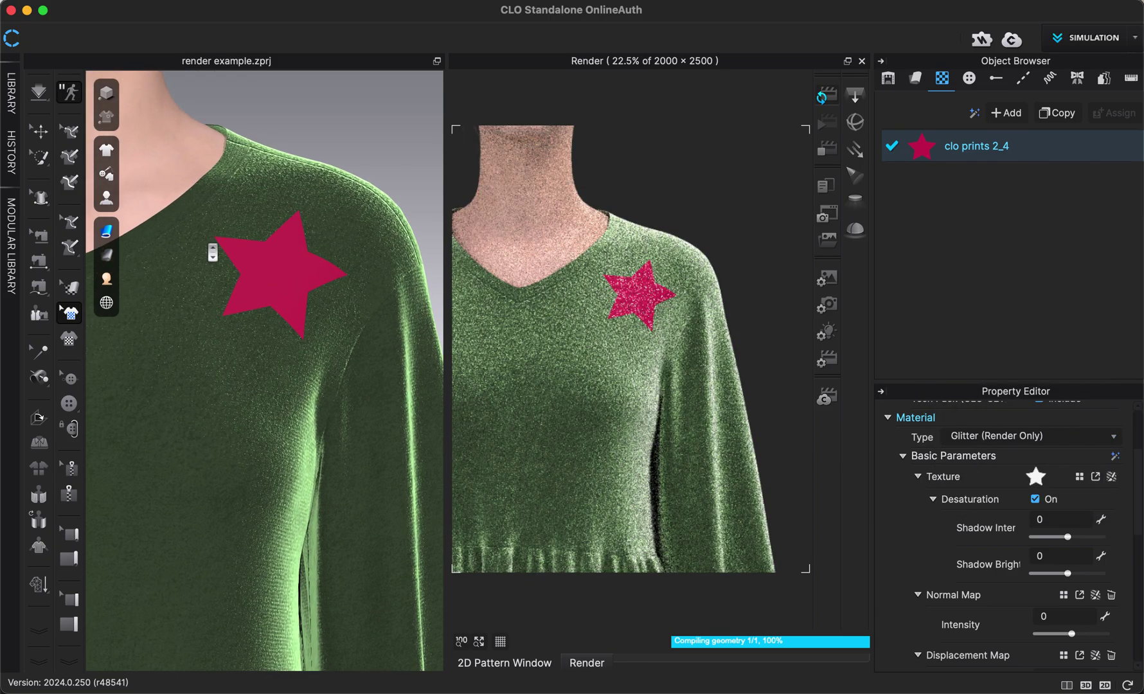
scroll(214, 298, up, 2)
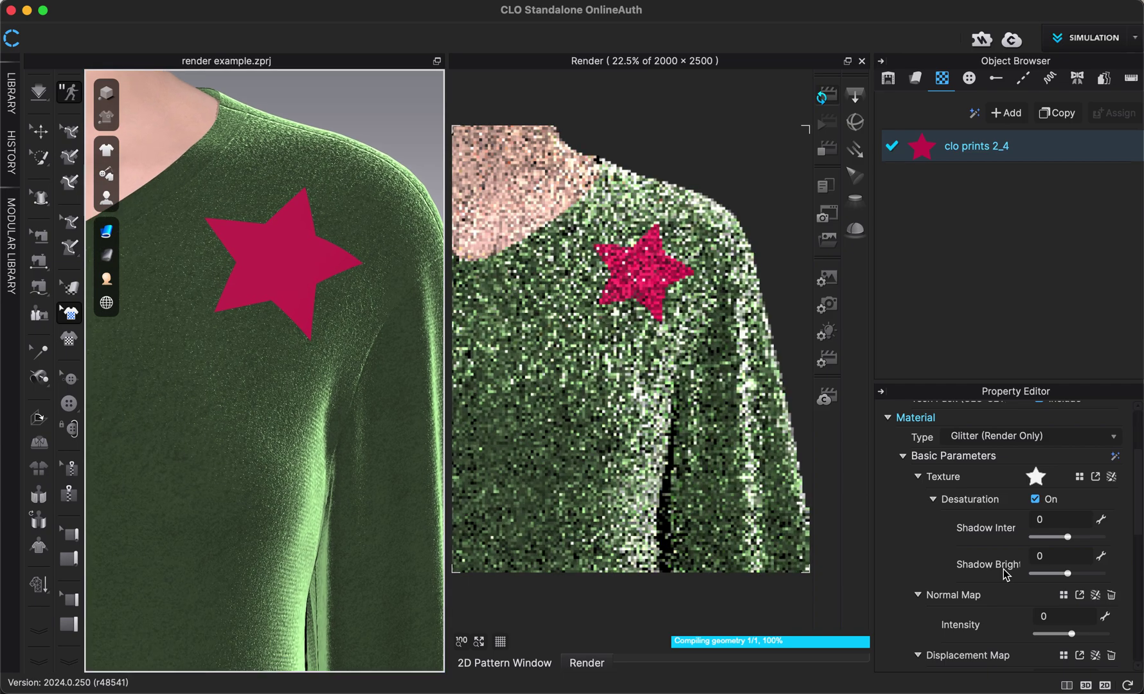
Review the star graphic's normal map, displacement, colour, opacity and Glitter Parameters settings.
scroll(997, 591, down, 3)
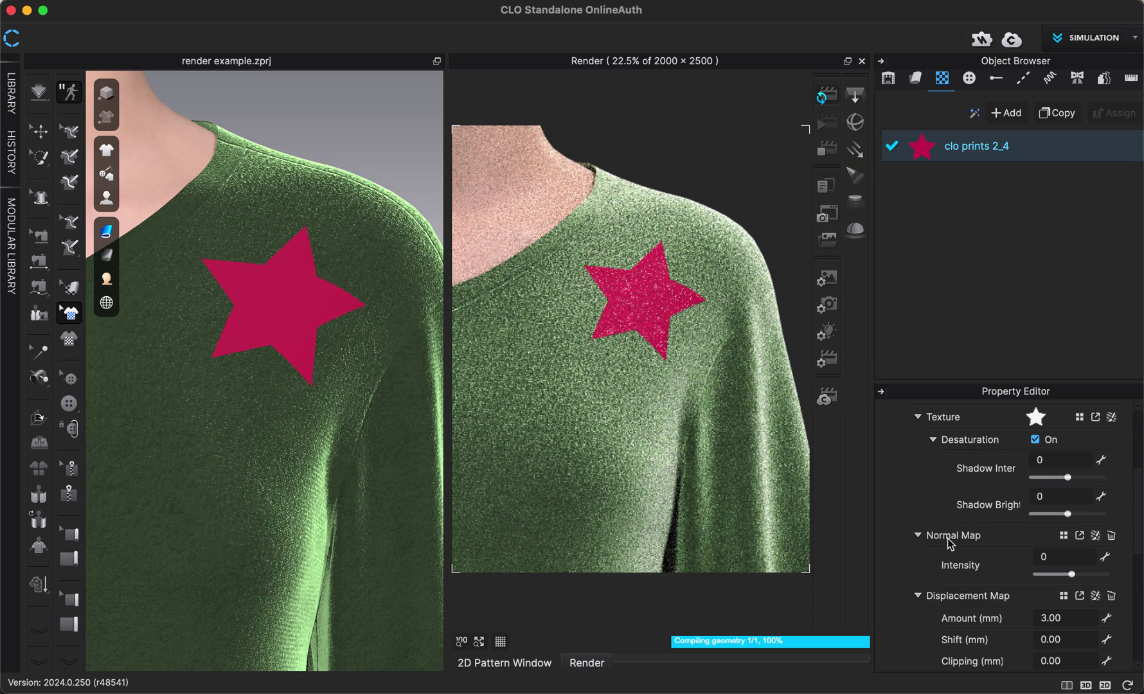
scroll(948, 541, down, 1)
scroll(949, 542, down, 3)
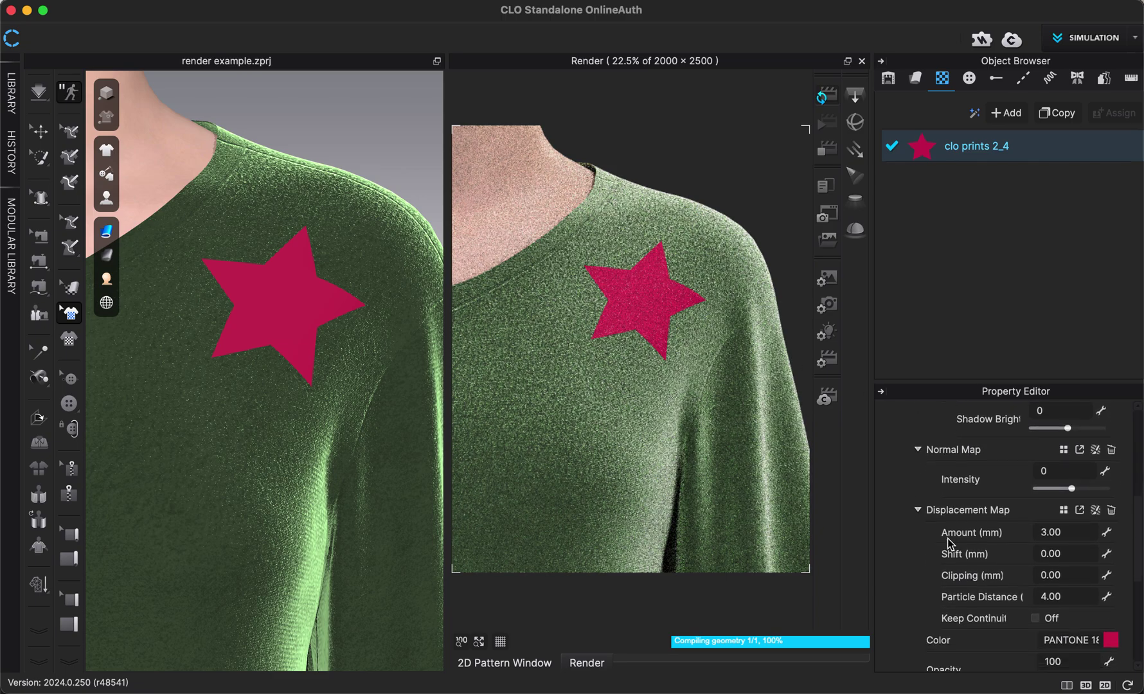
scroll(949, 543, up, 1)
scroll(950, 543, down, 4)
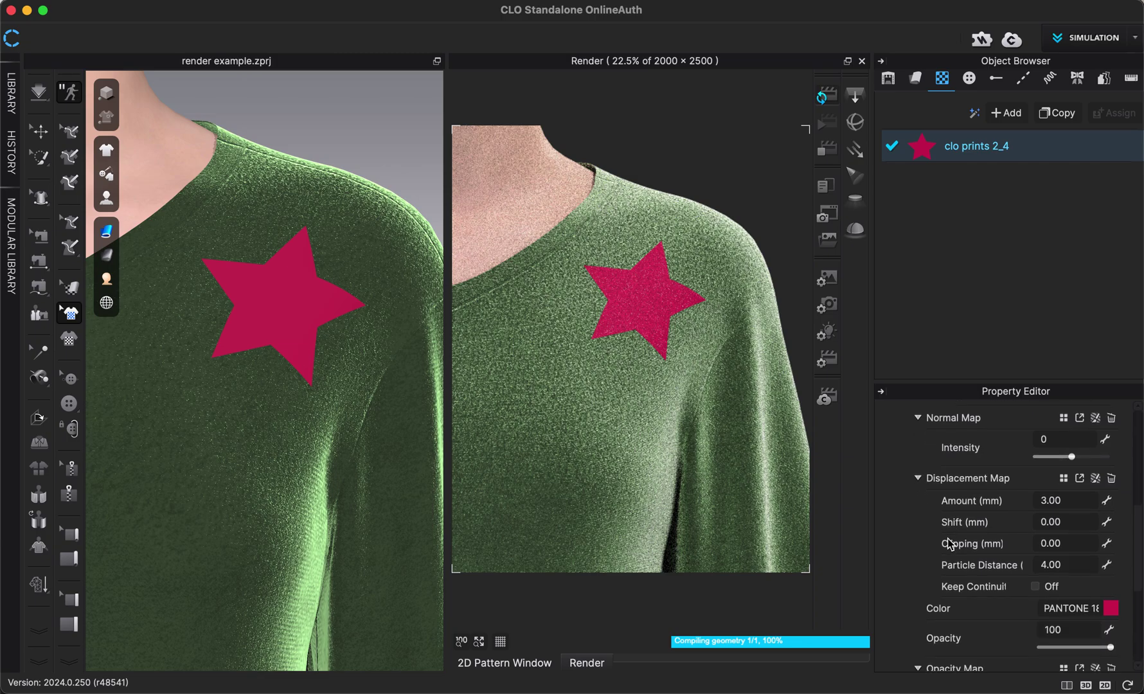
scroll(949, 543, down, 3)
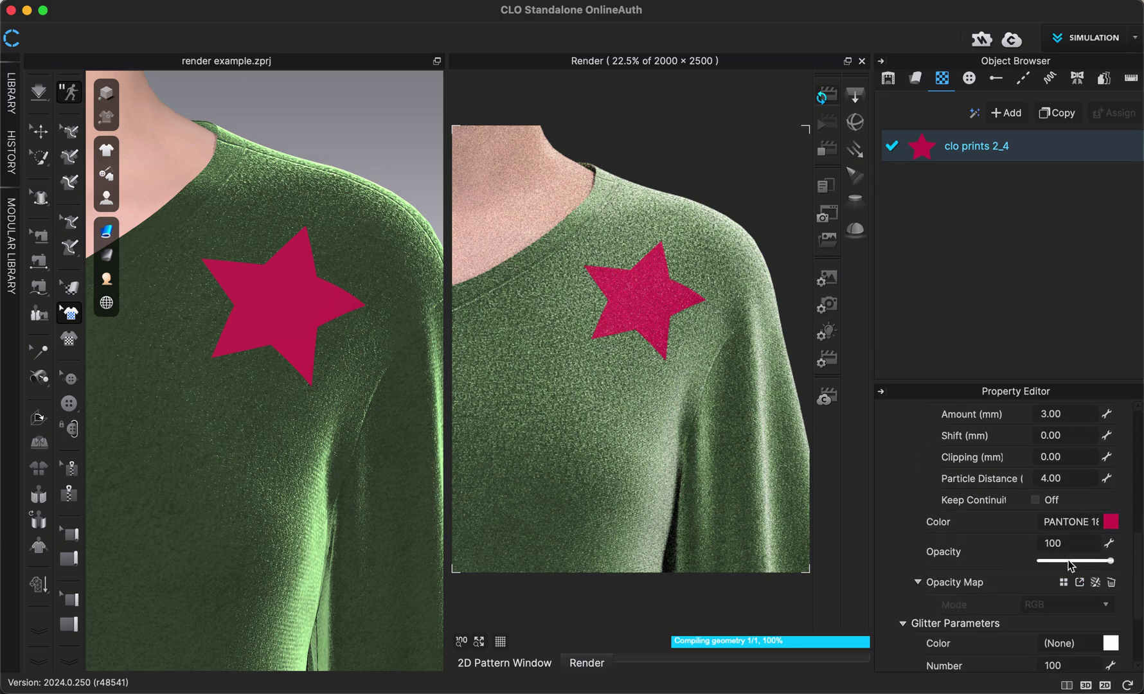
scroll(1065, 560, down, 6)
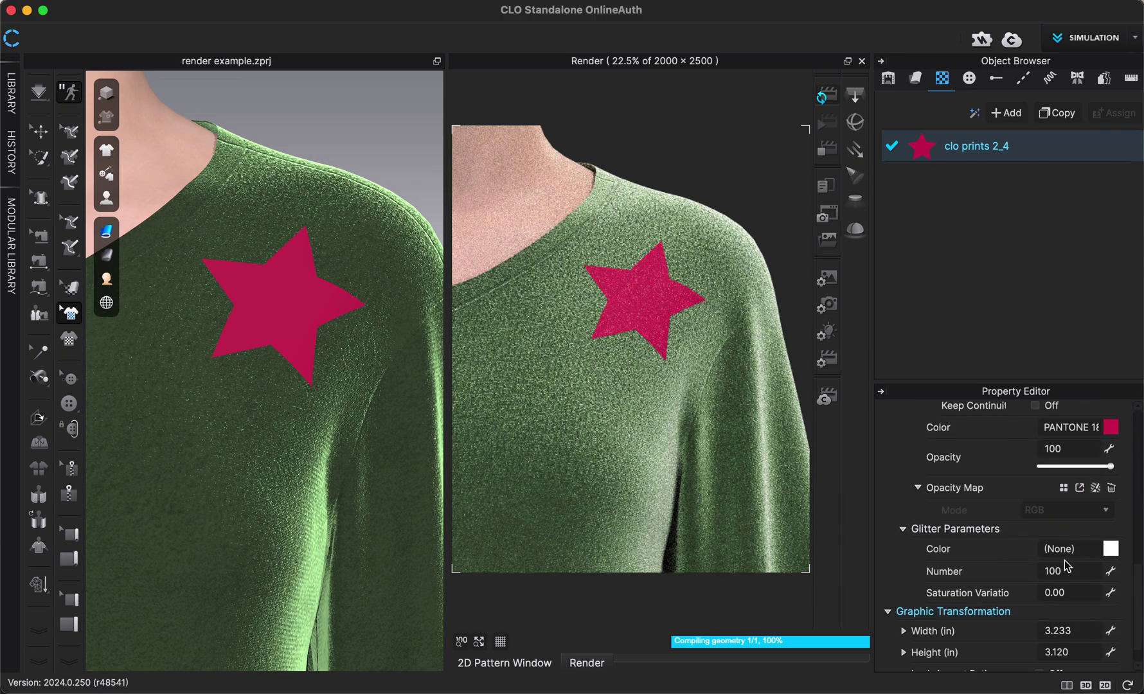
scroll(1065, 560, up, 20)
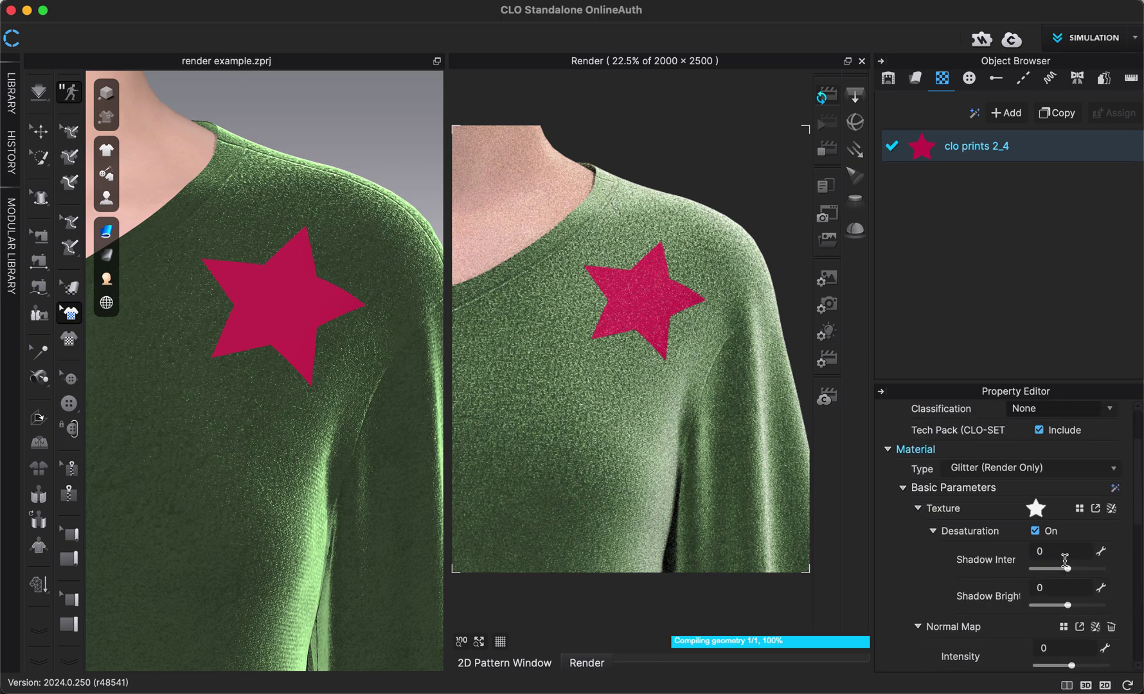
Close the Render window and delete the star graphic from the front bodice pattern.
click(862, 61)
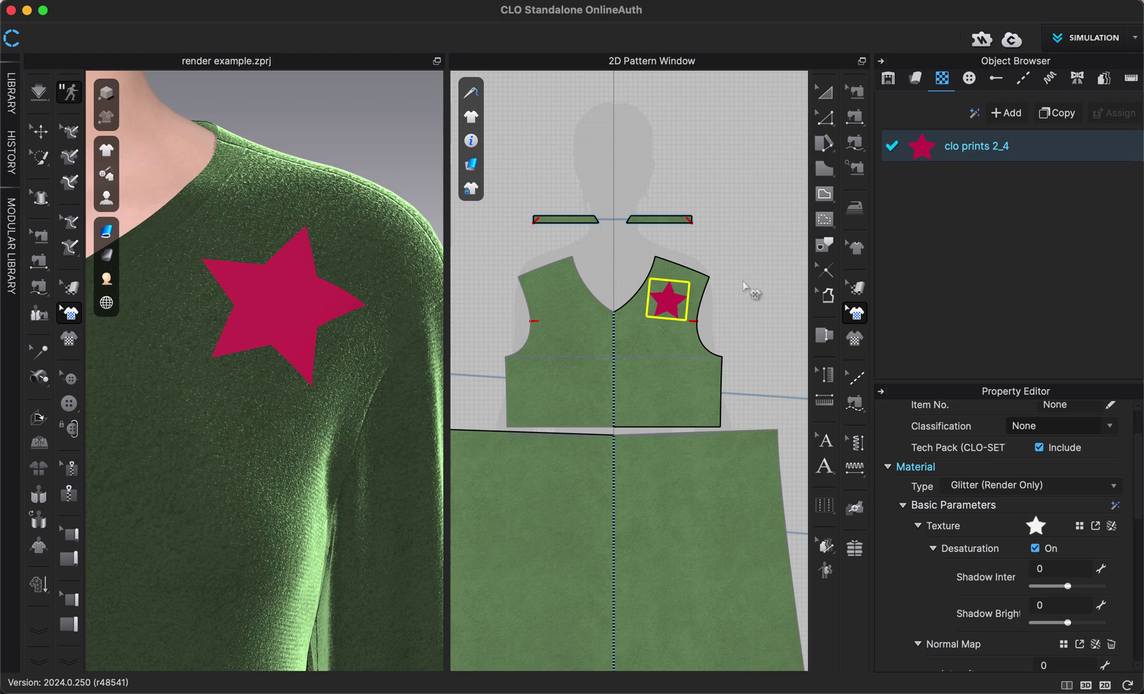
scroll(743, 281, down, 3)
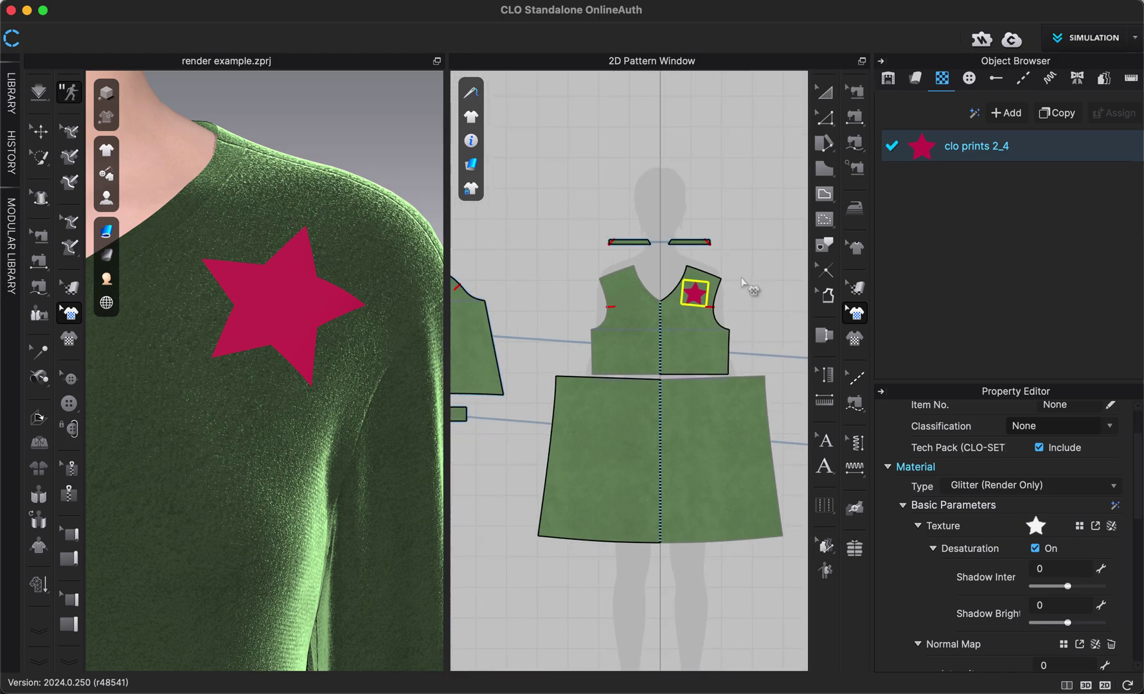
click(741, 277)
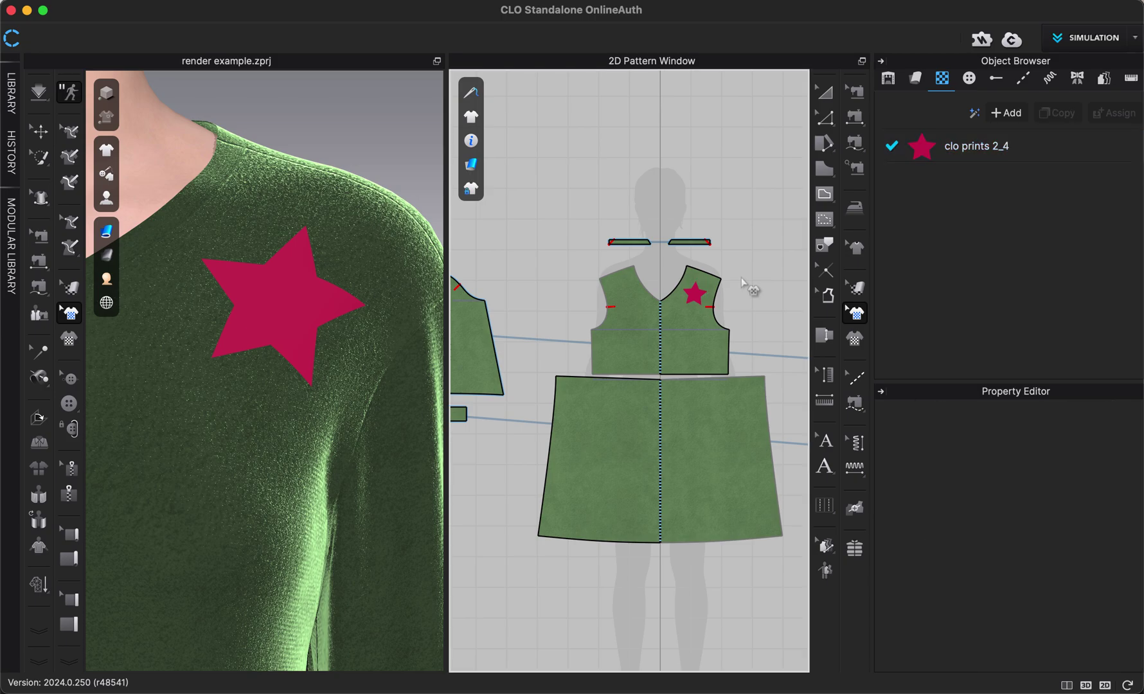
click(697, 293)
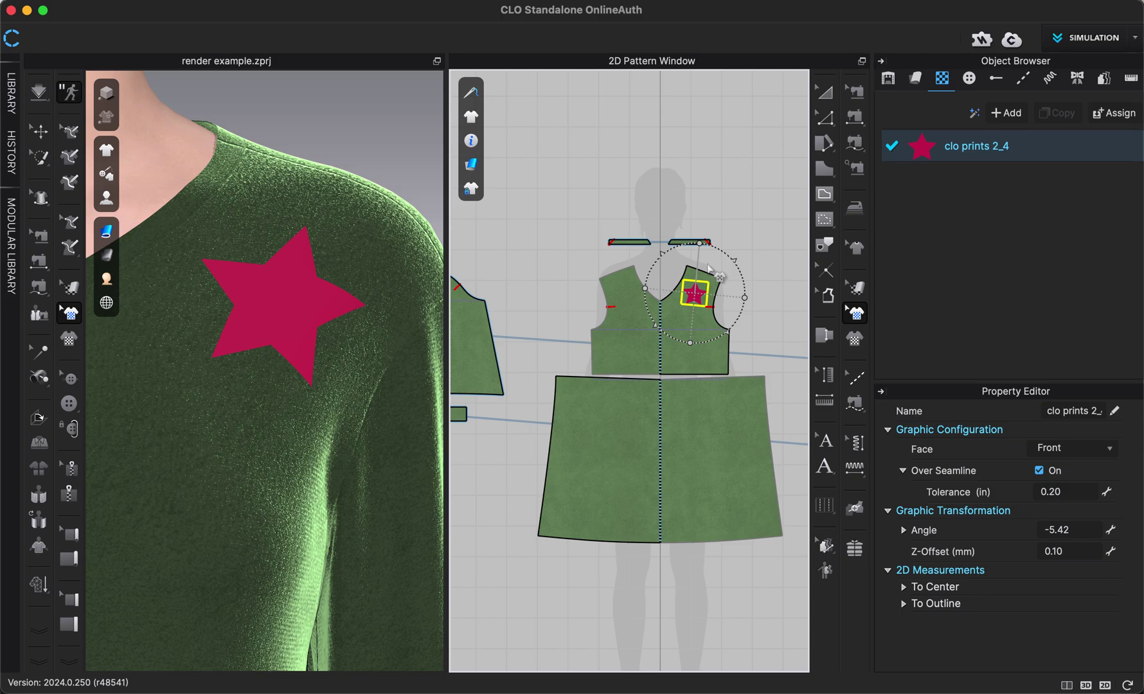
click(709, 268)
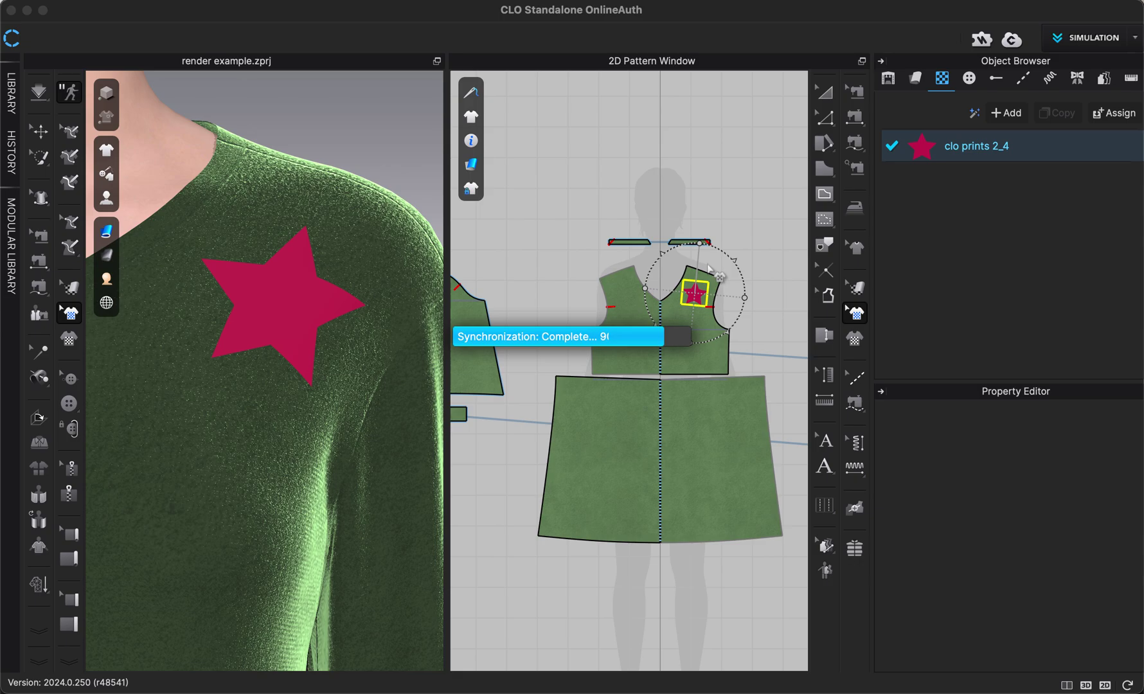
key(Delete)
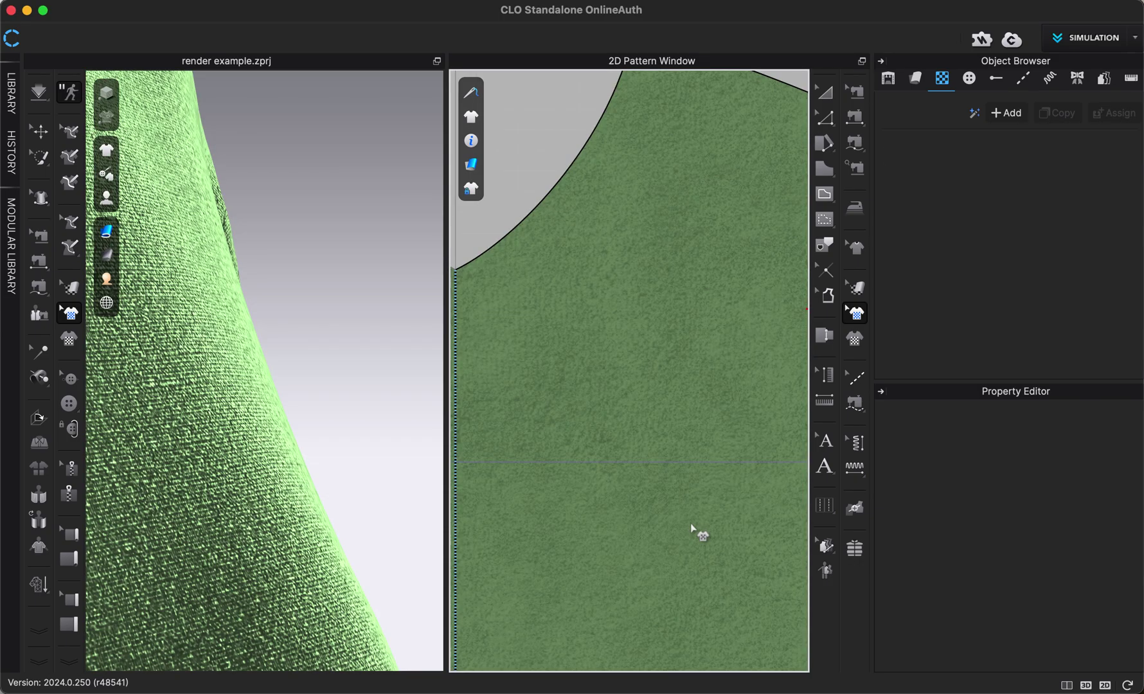